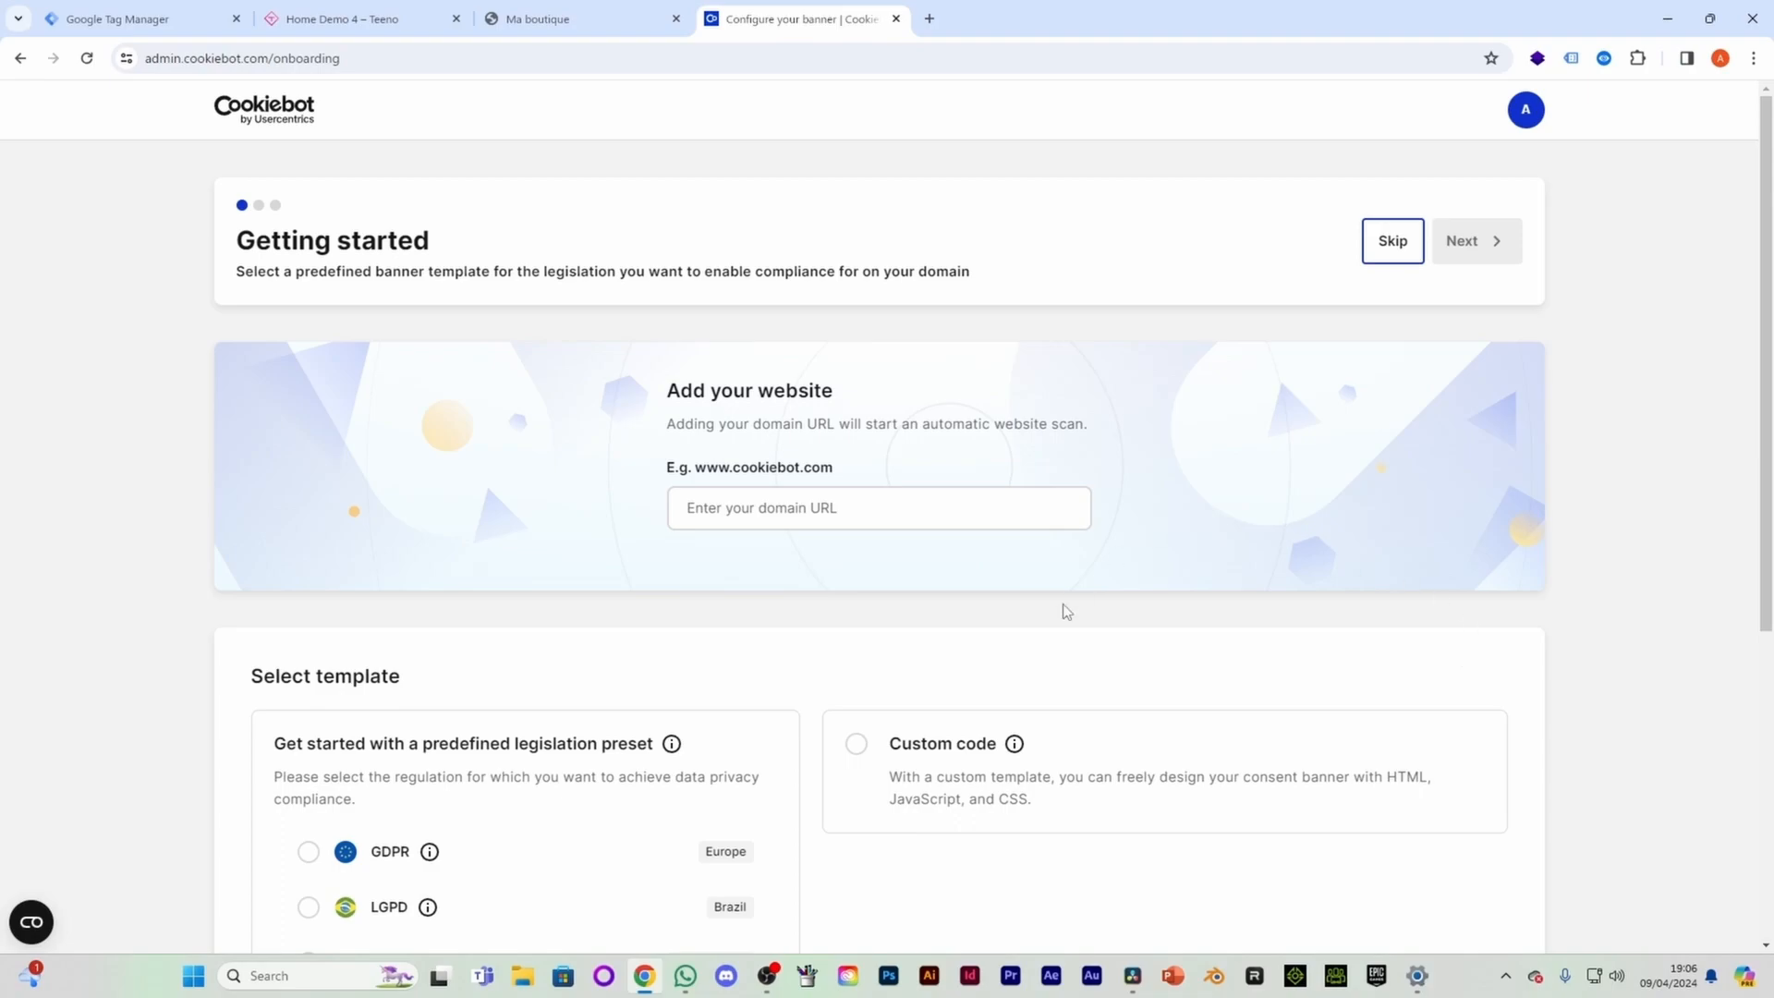
left_click(966, 509)
left_click(573, 18)
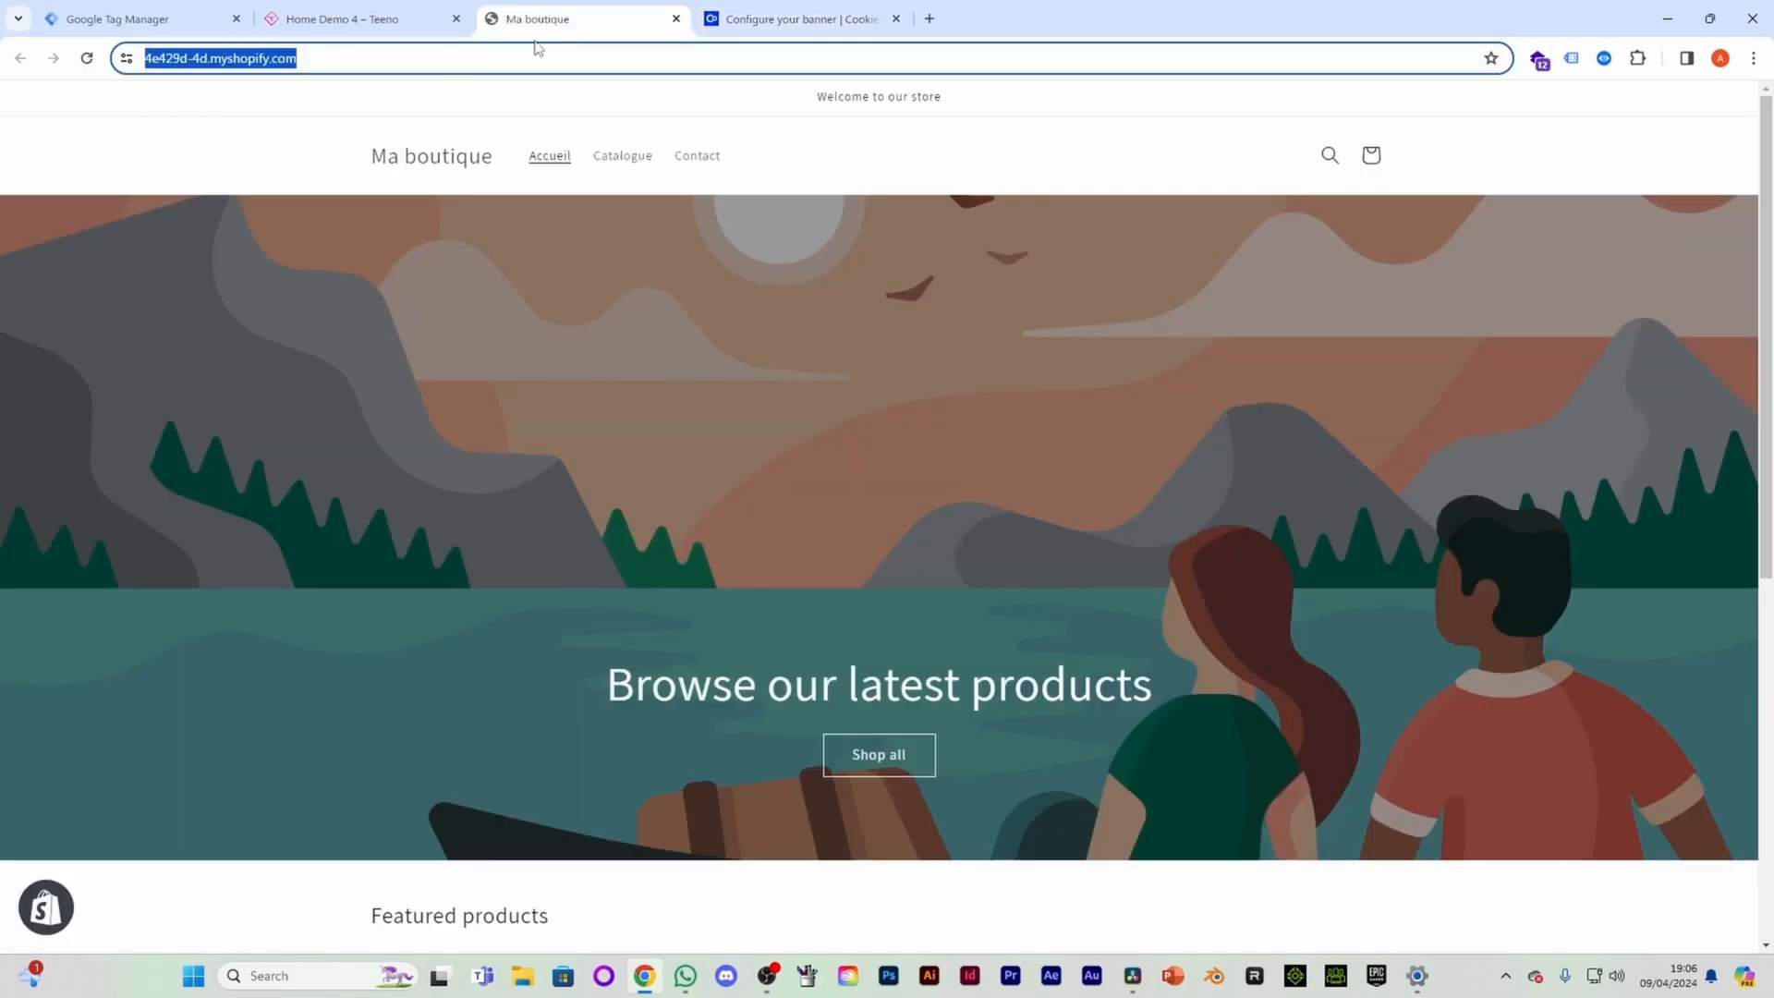
left_click(751, 20)
left_click(765, 518)
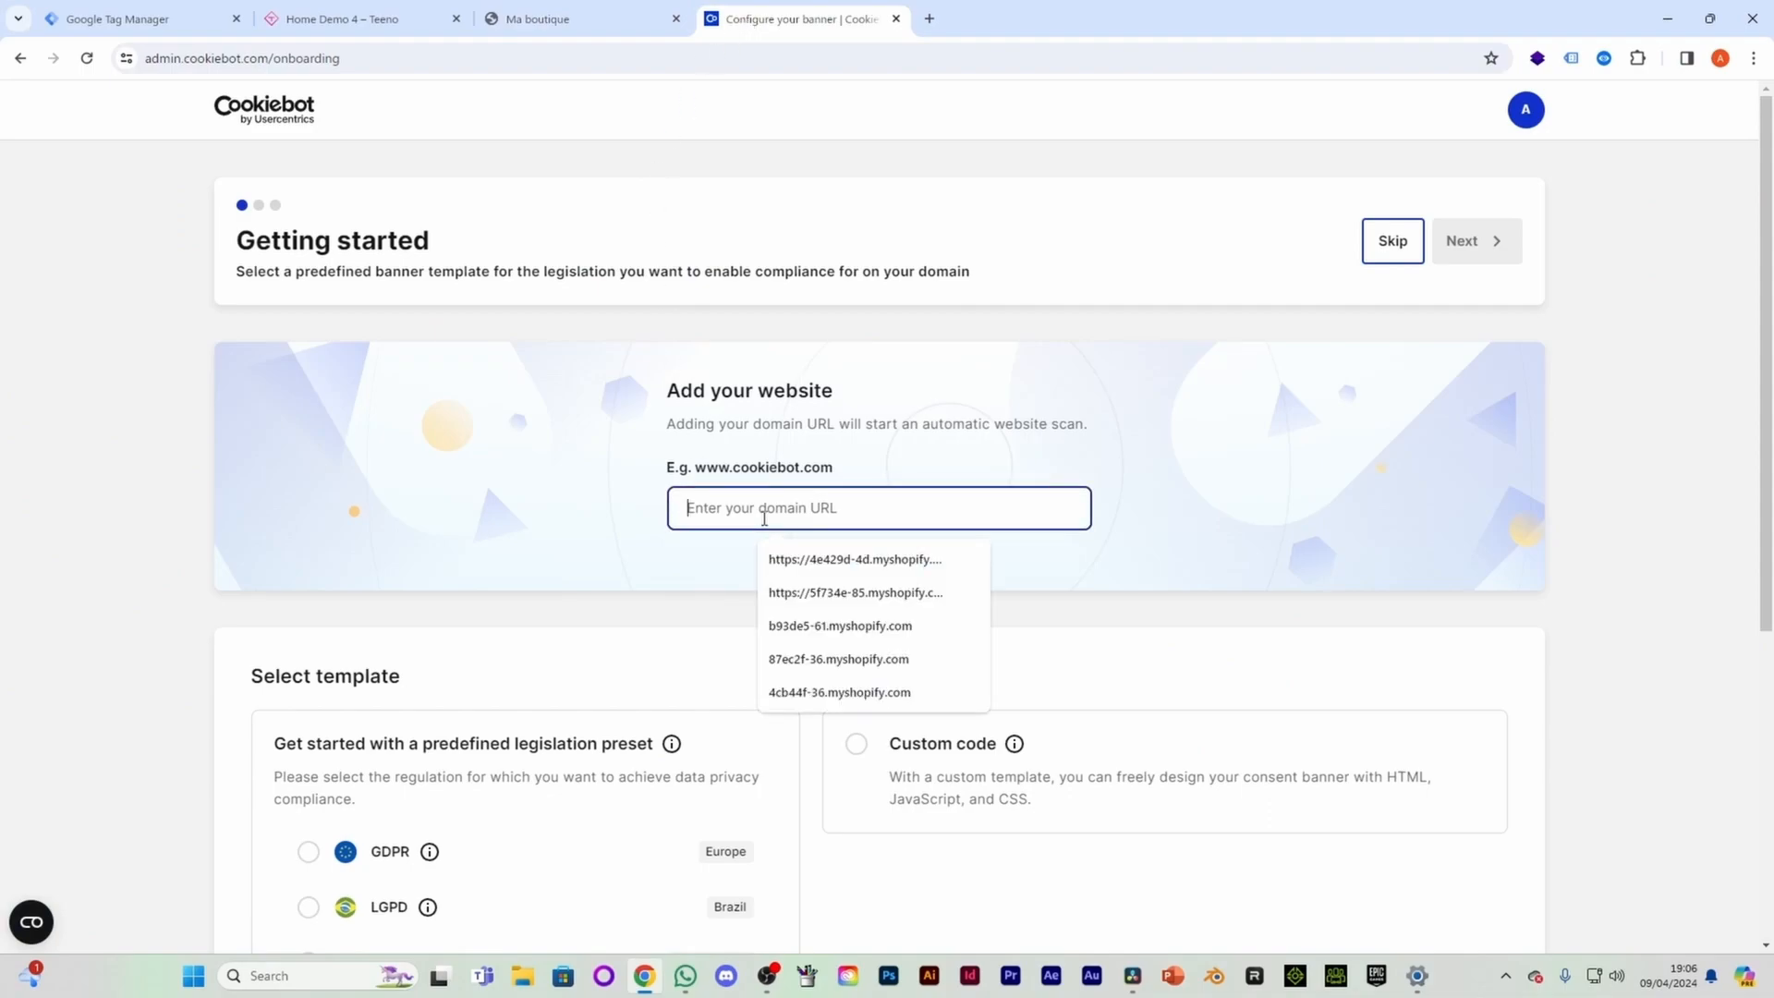
key("Down")
key("Return")
Step: Select the GDPR legislation preset for Europe and continue to the consent banner configuration
scroll(573, 485, "down", 2)
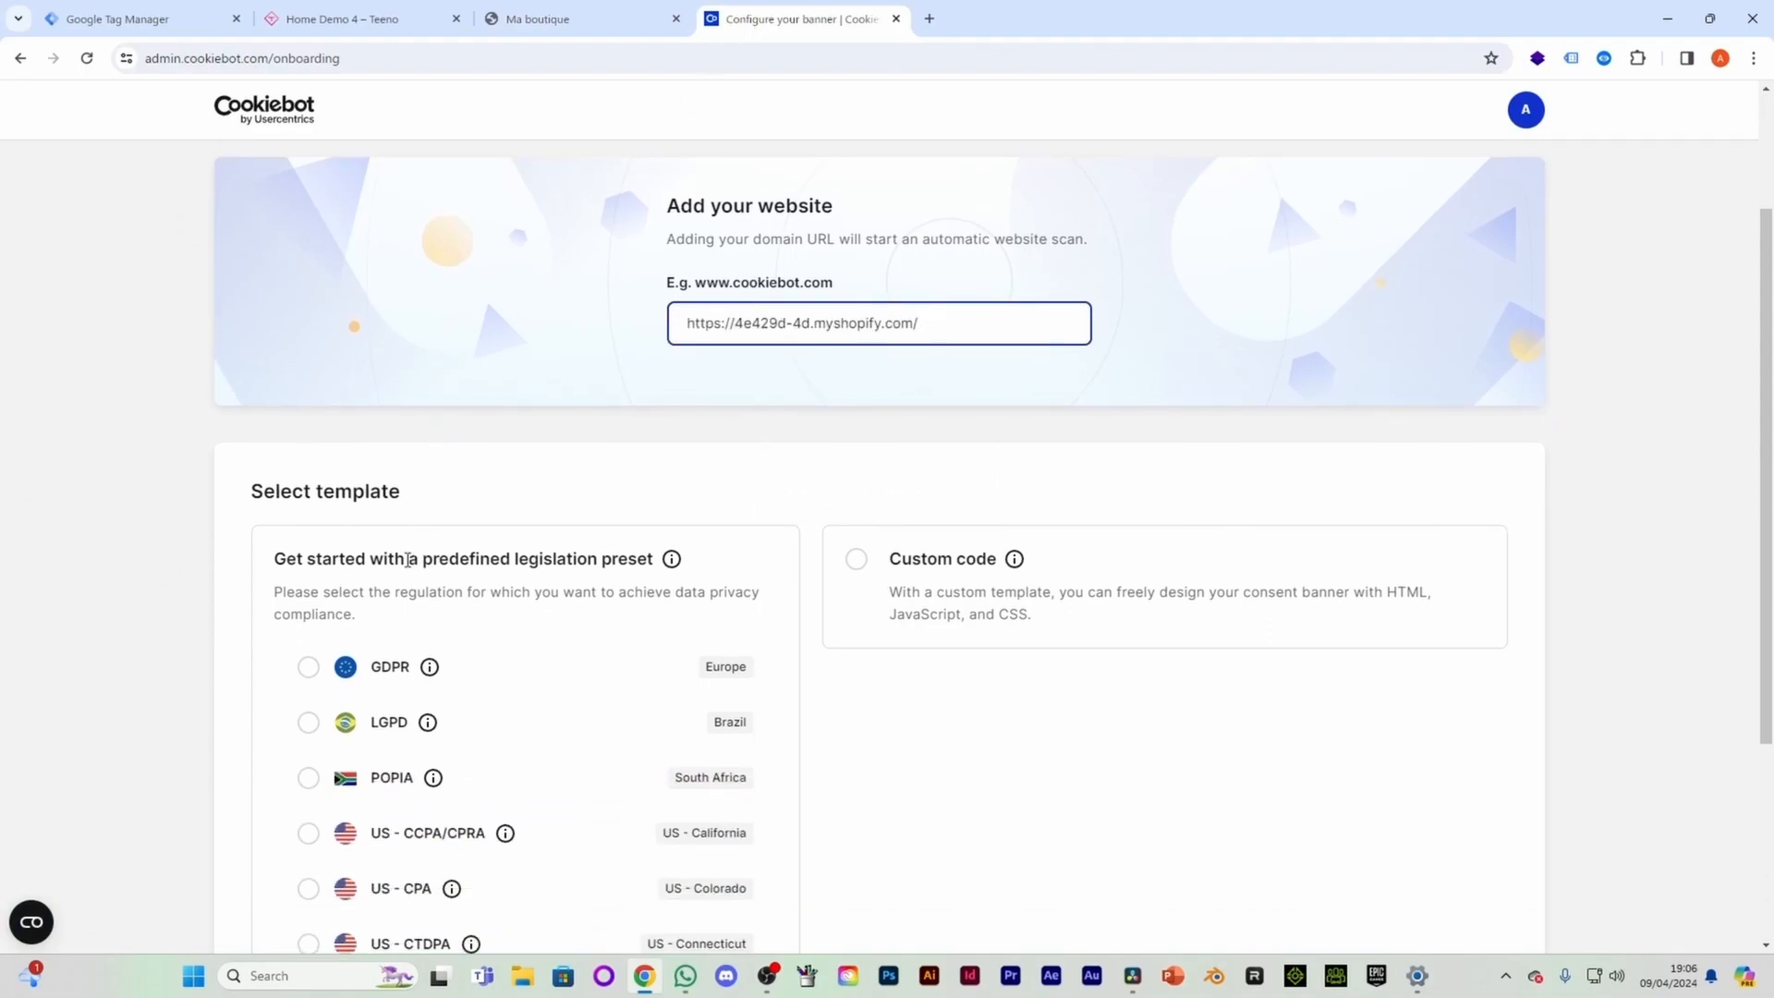
scroll(342, 658, "down", 1)
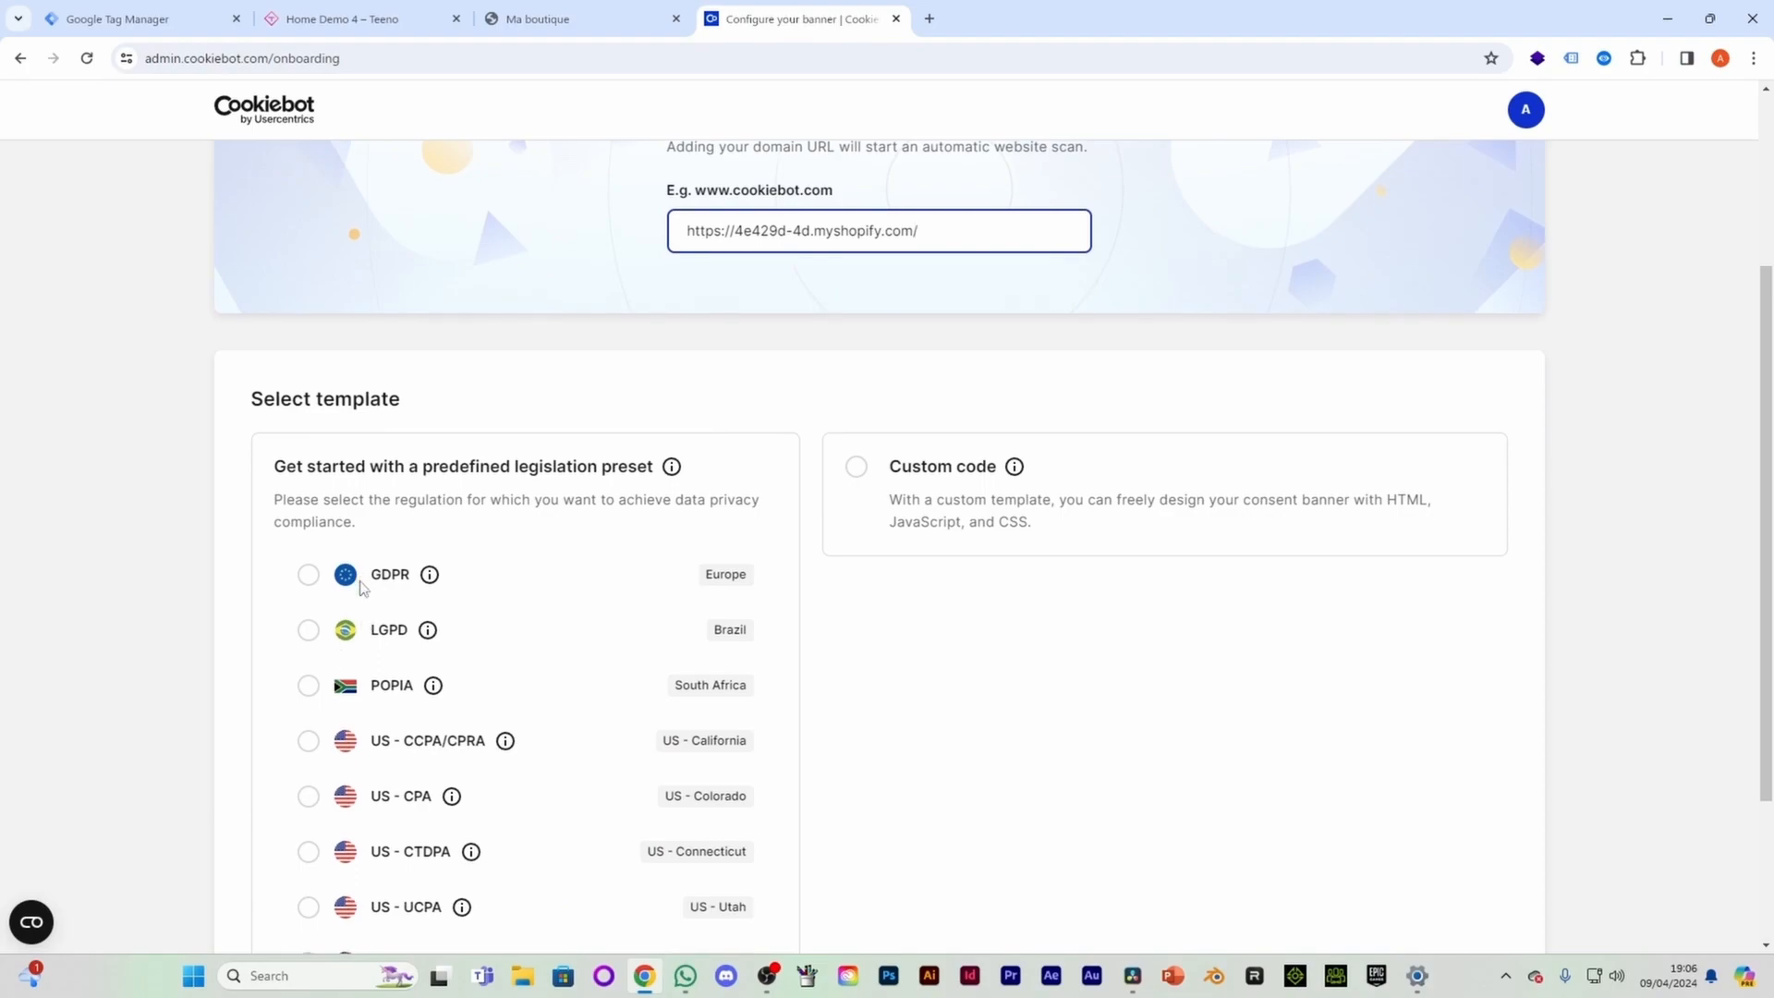
left_click(311, 587)
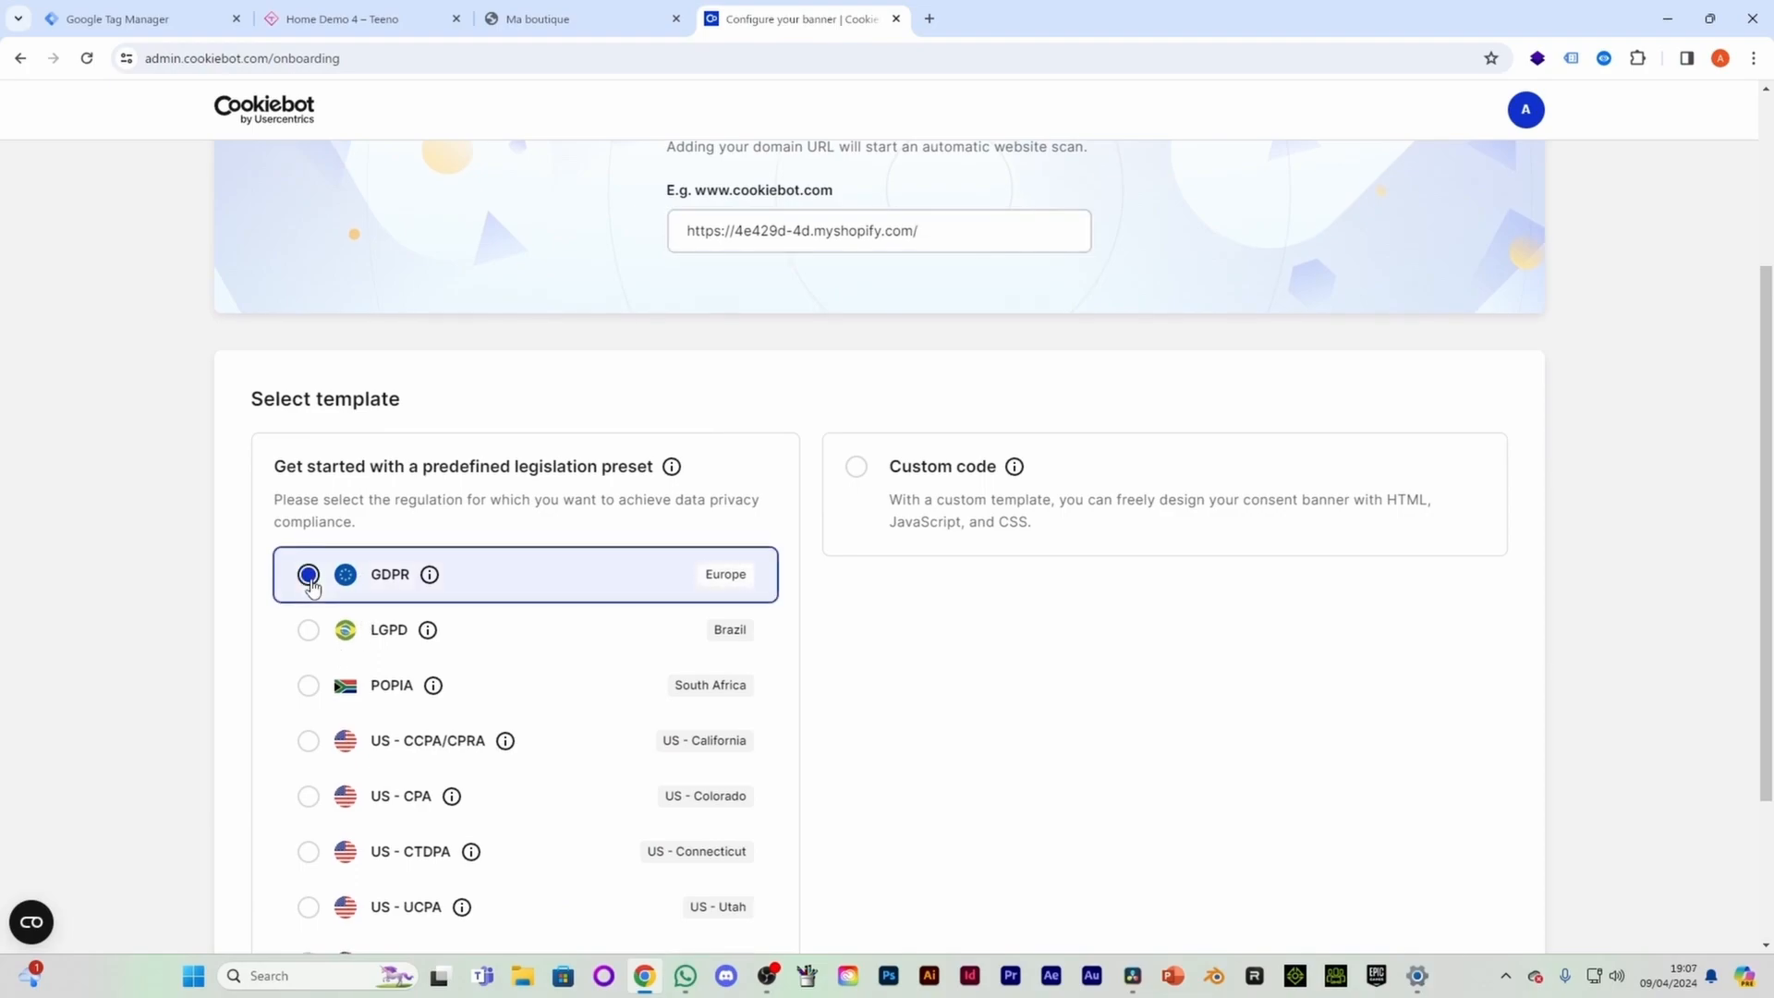
scroll(1276, 745, "up", 1)
scroll(1278, 746, "up", 2)
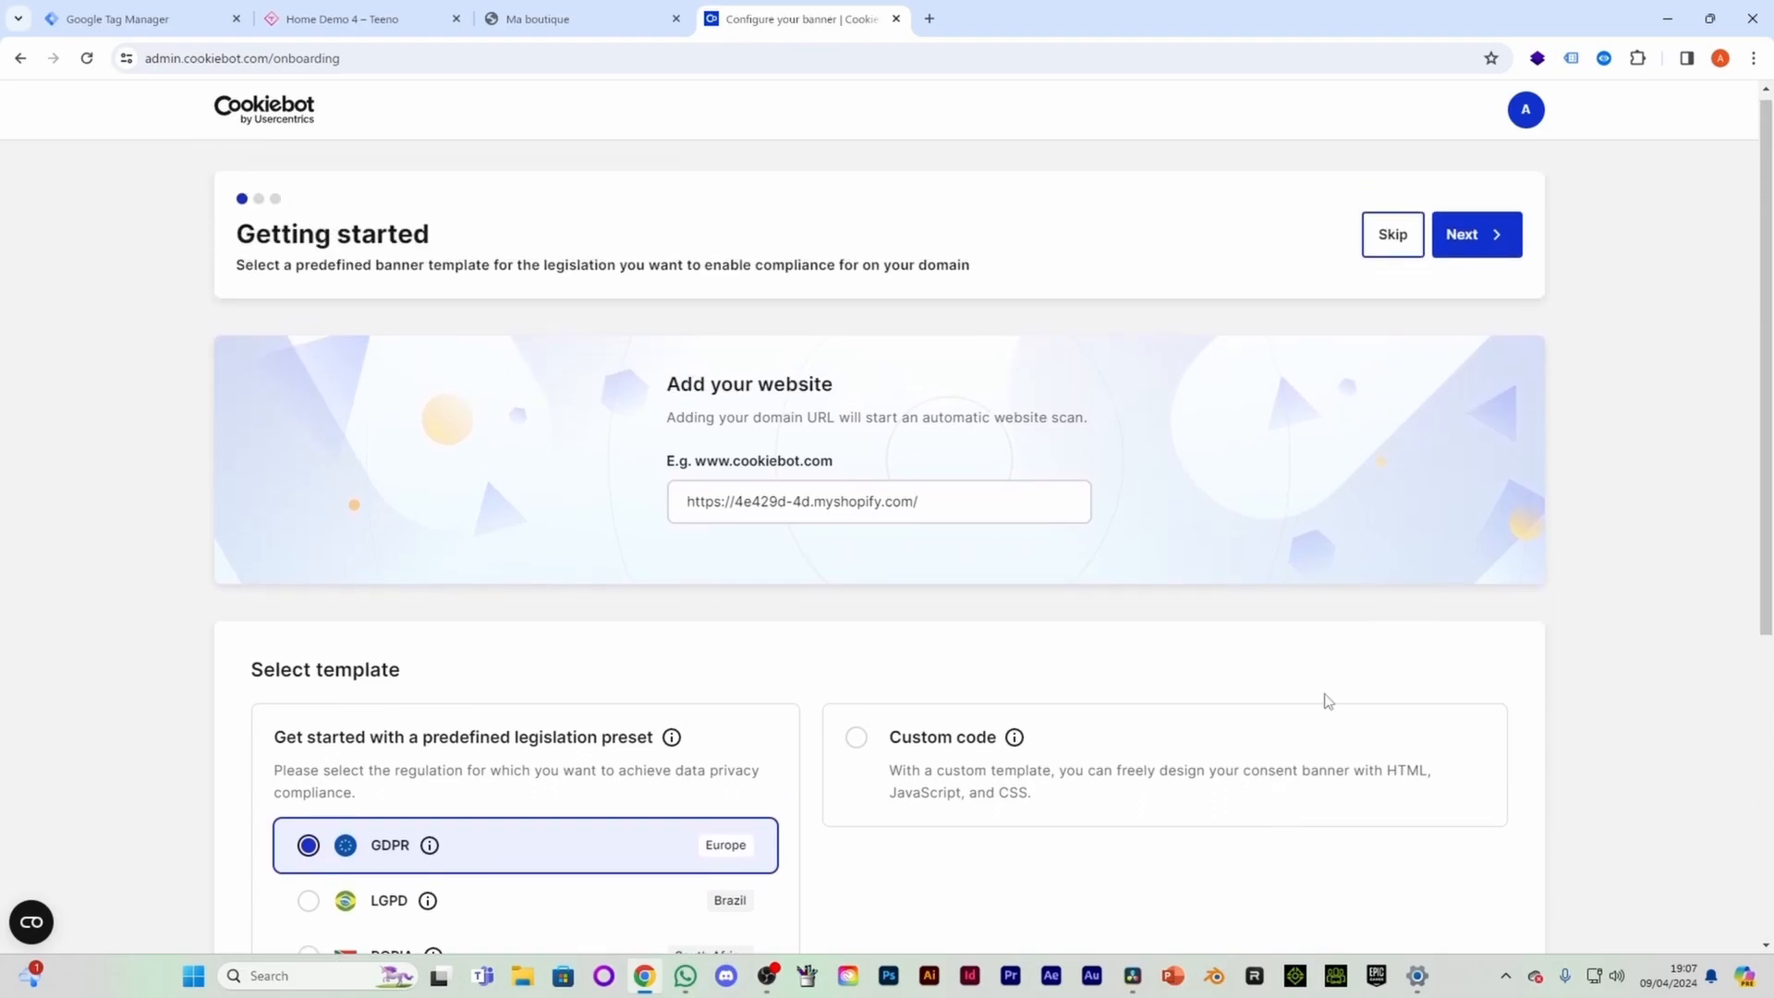
left_click(1472, 258)
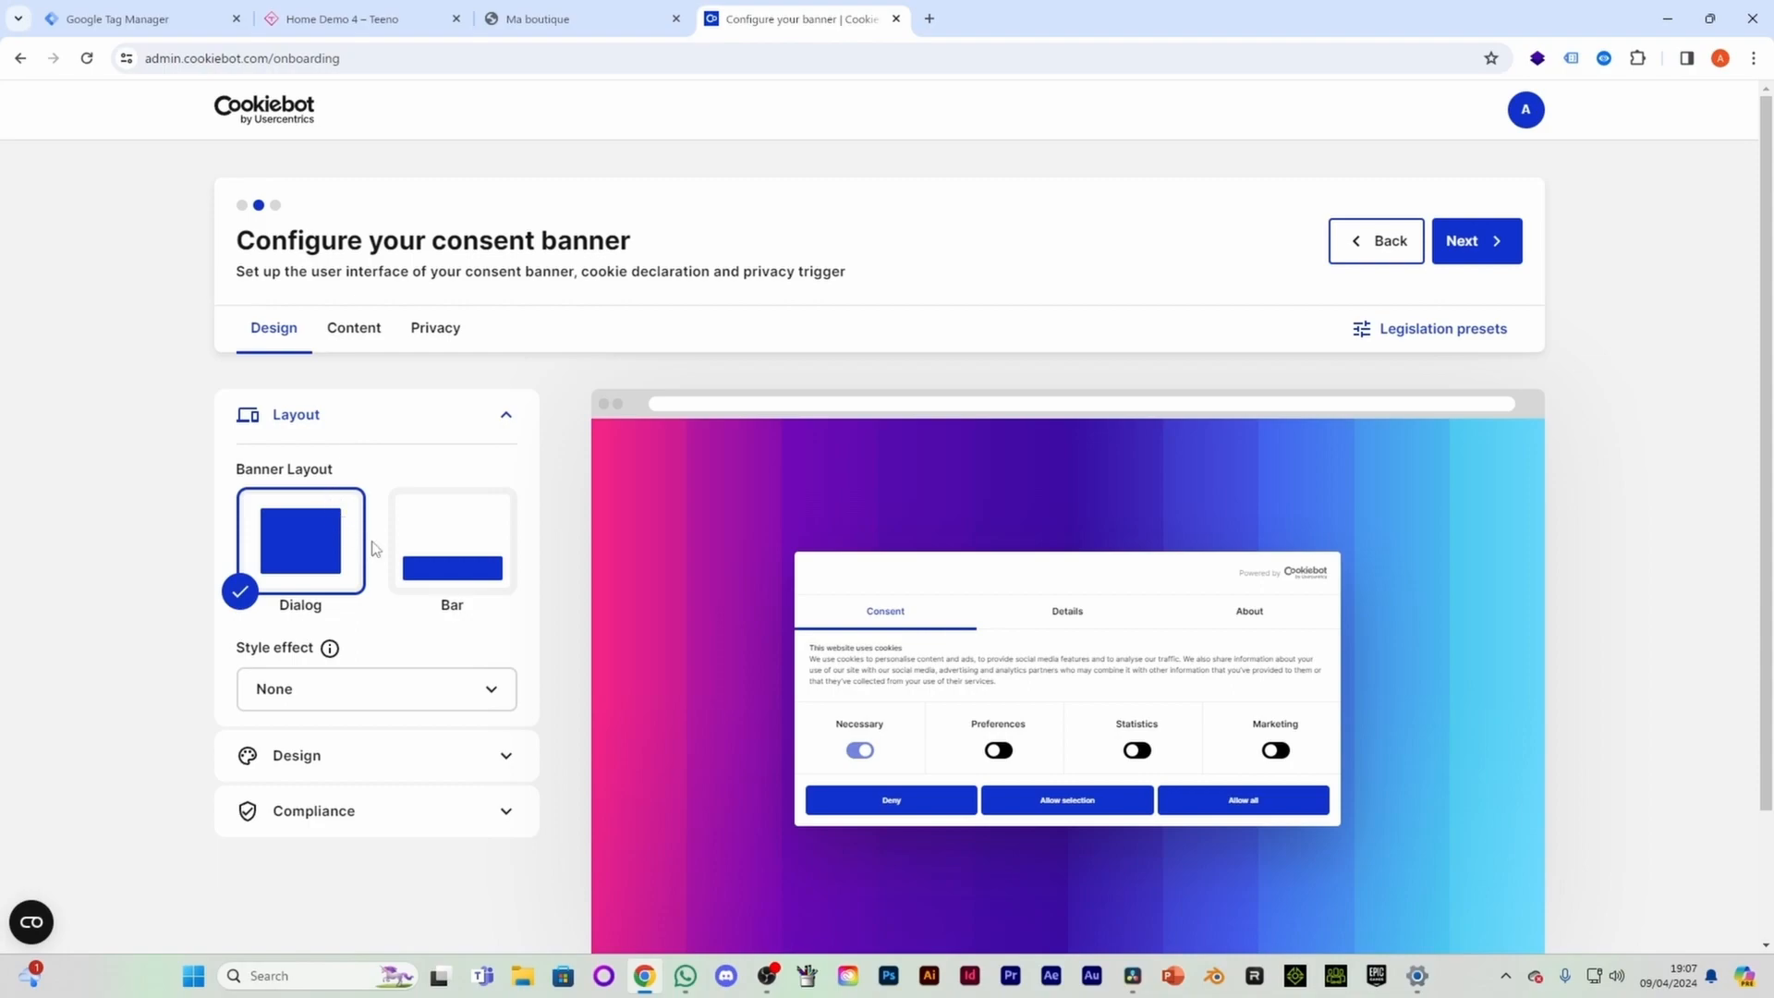
Step: Set the consent banner's layout to Bar
scroll(827, 633, "down", 1)
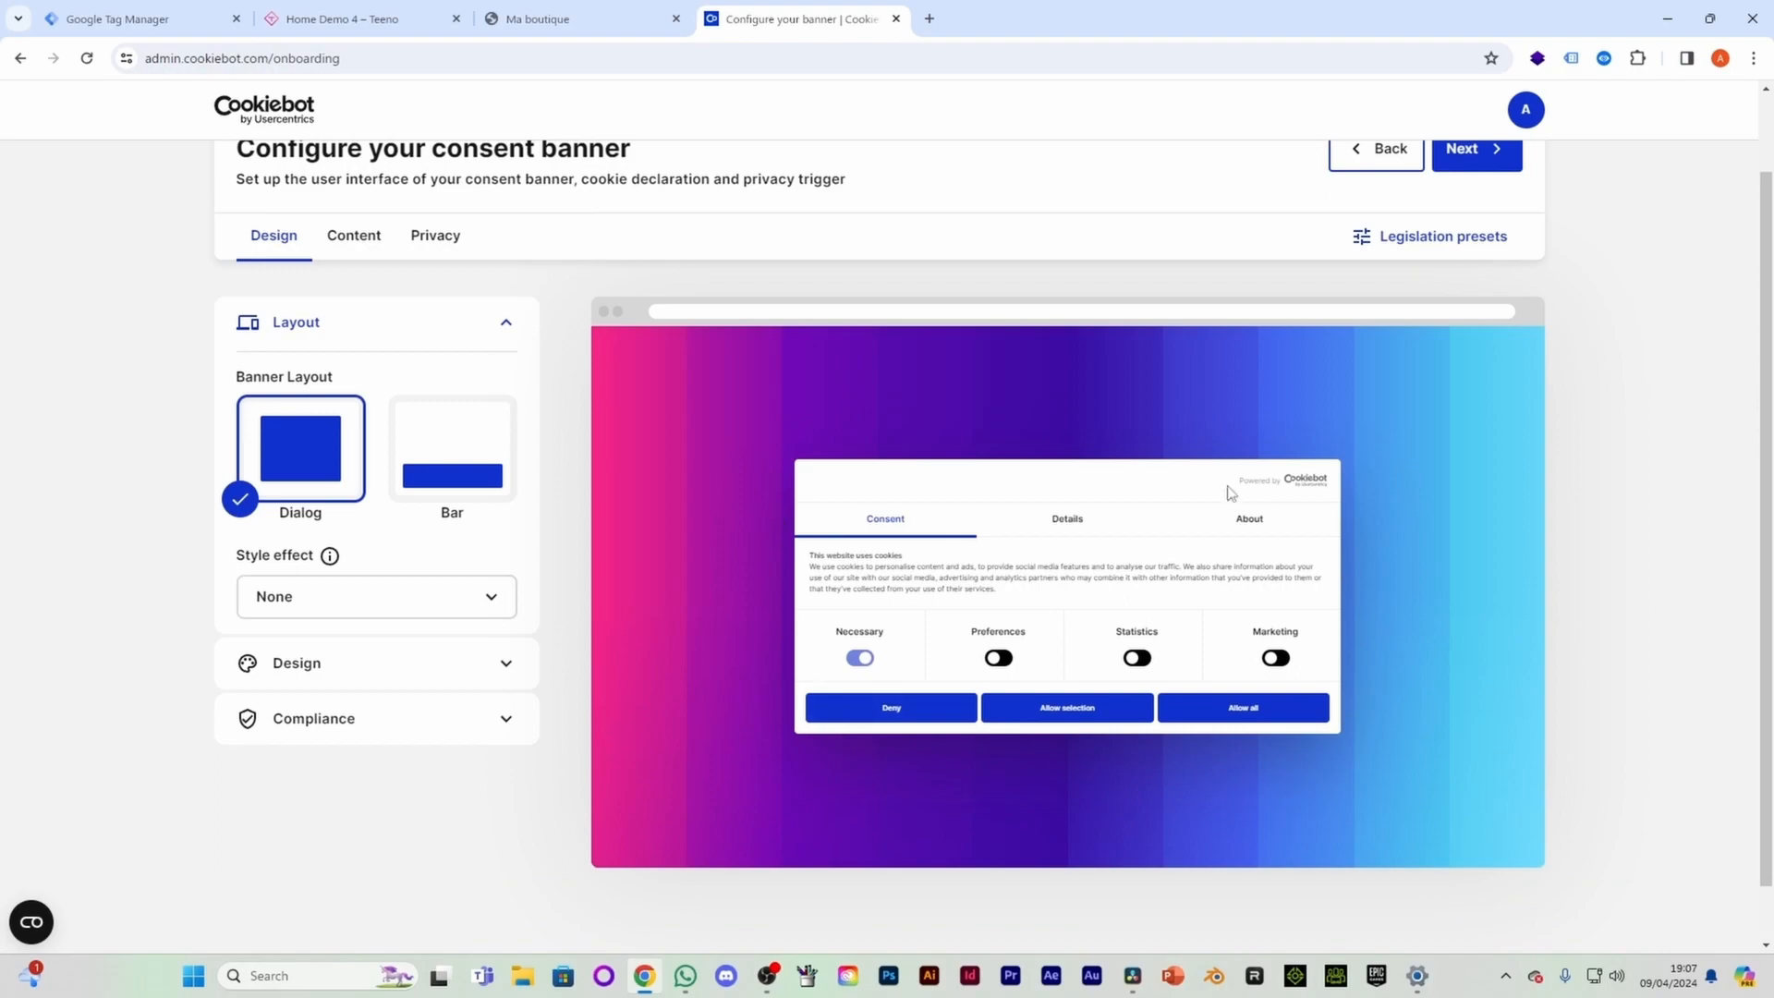
left_click(447, 432)
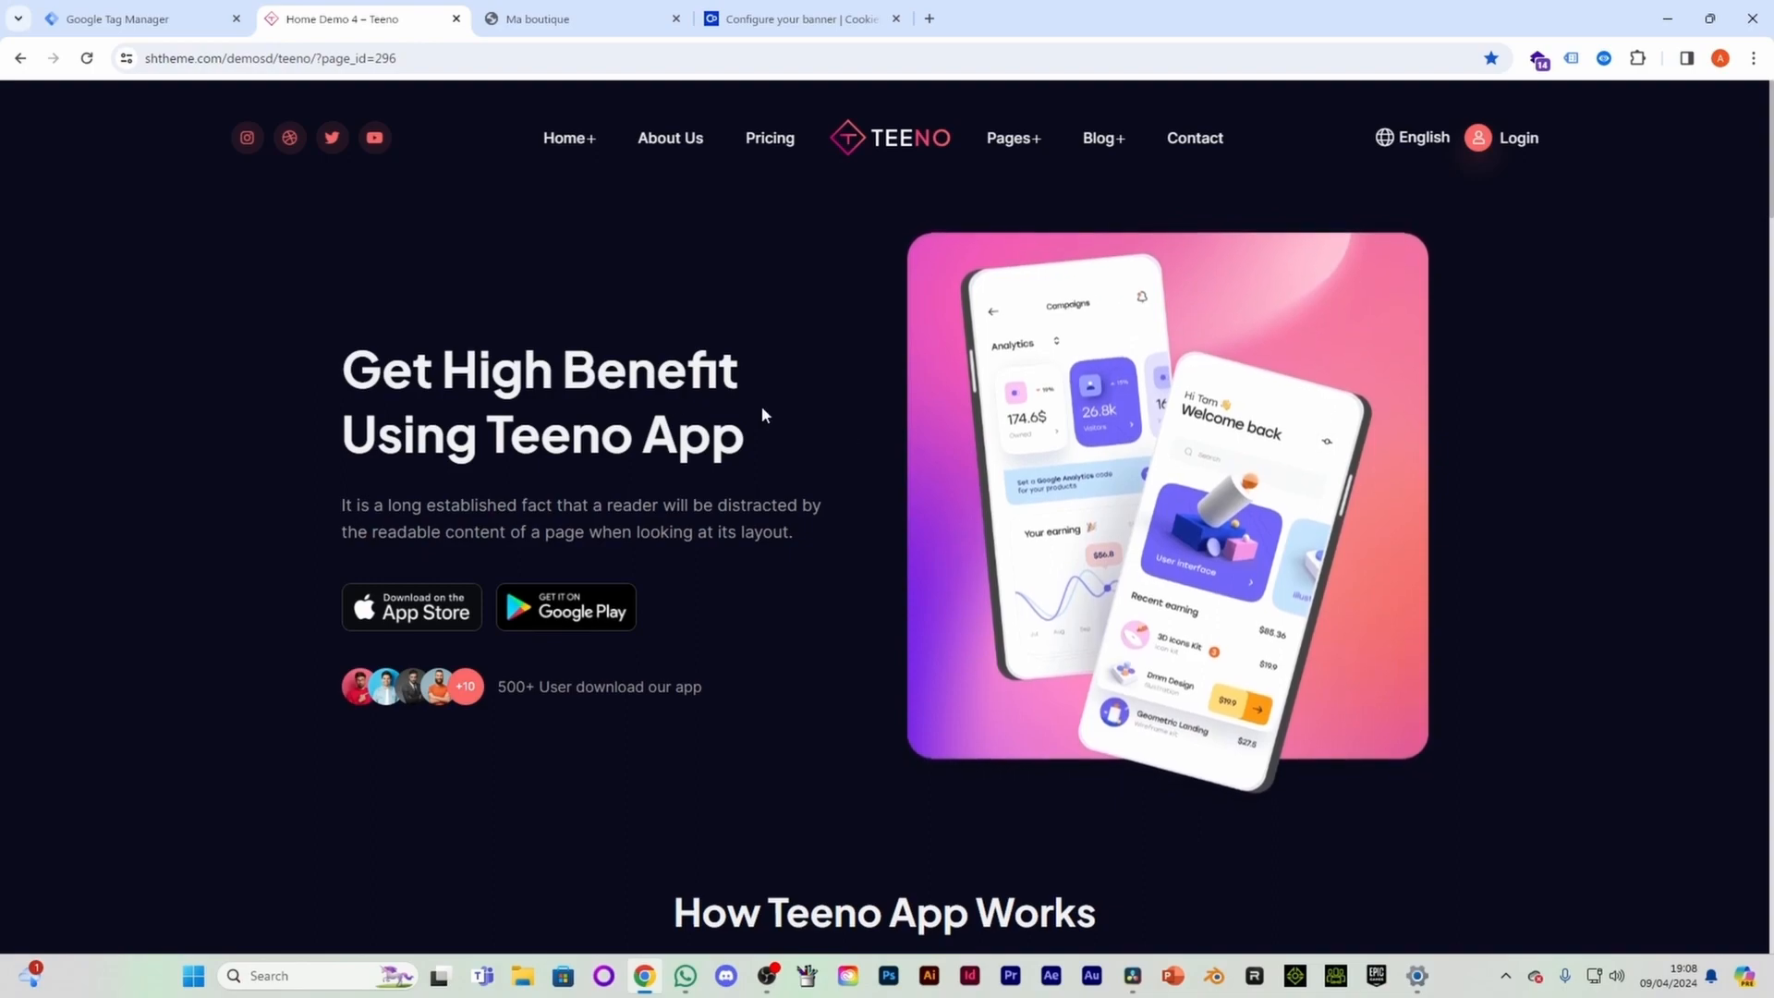
left_click_drag(324, 368, 712, 411)
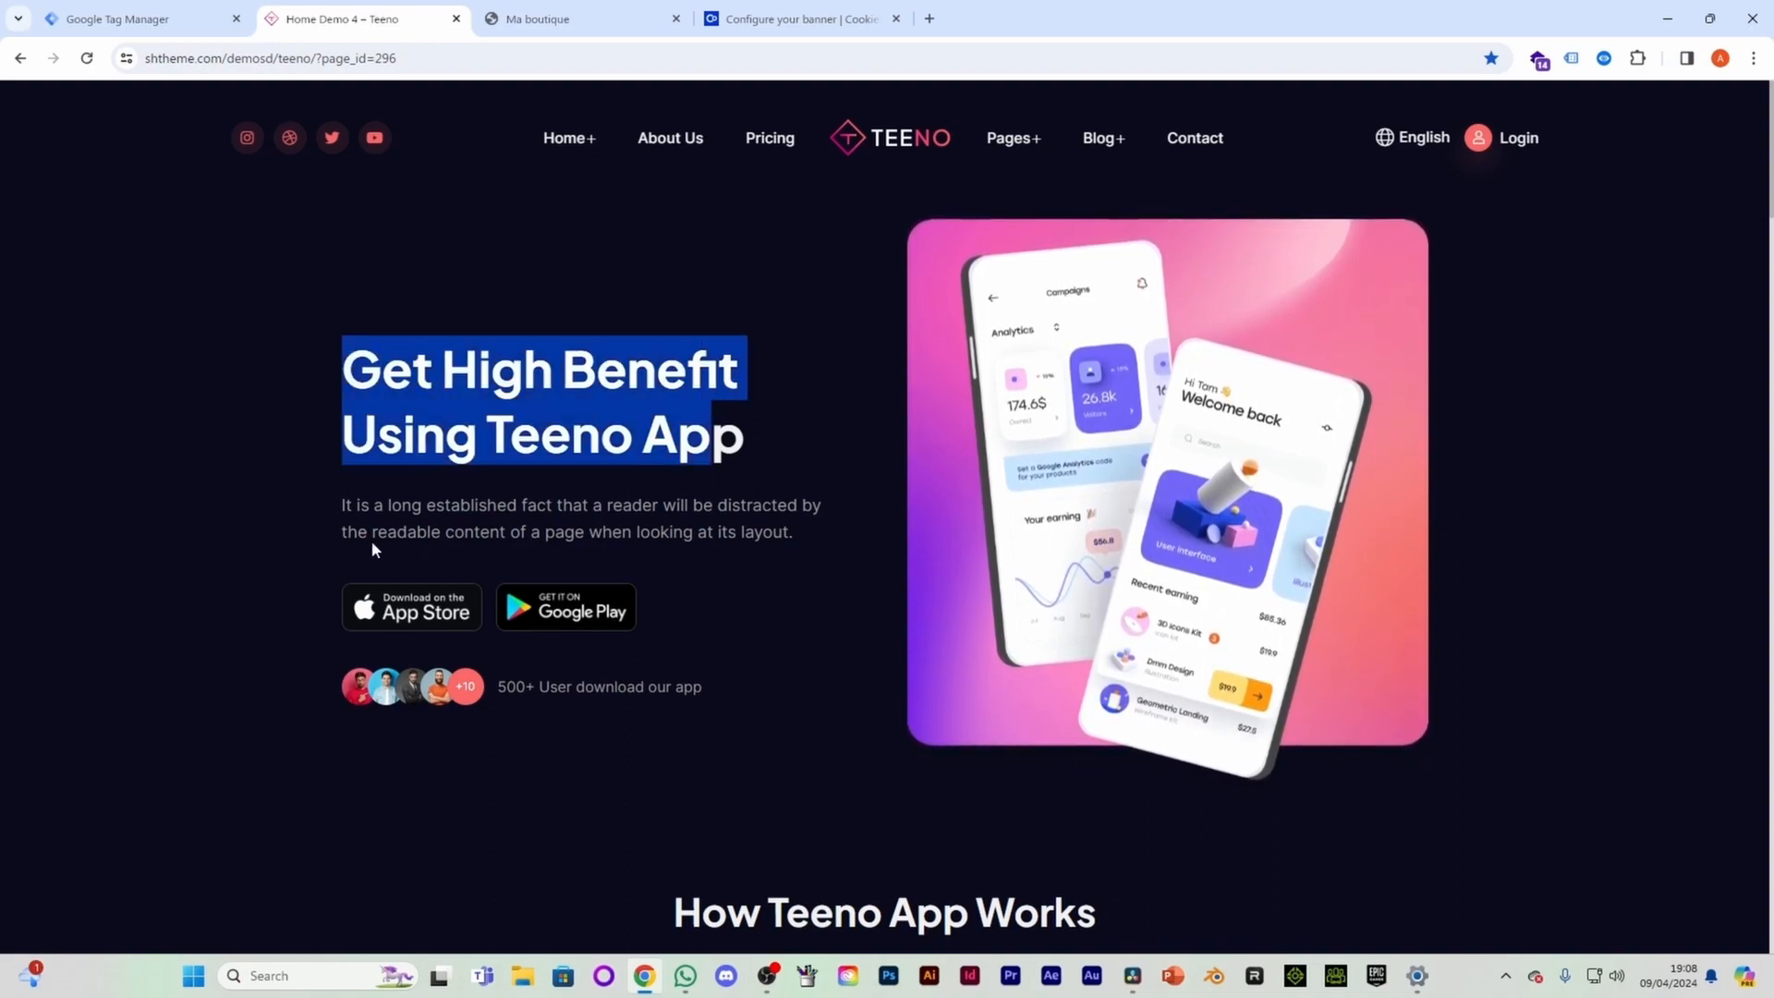
left_click_drag(385, 507, 650, 528)
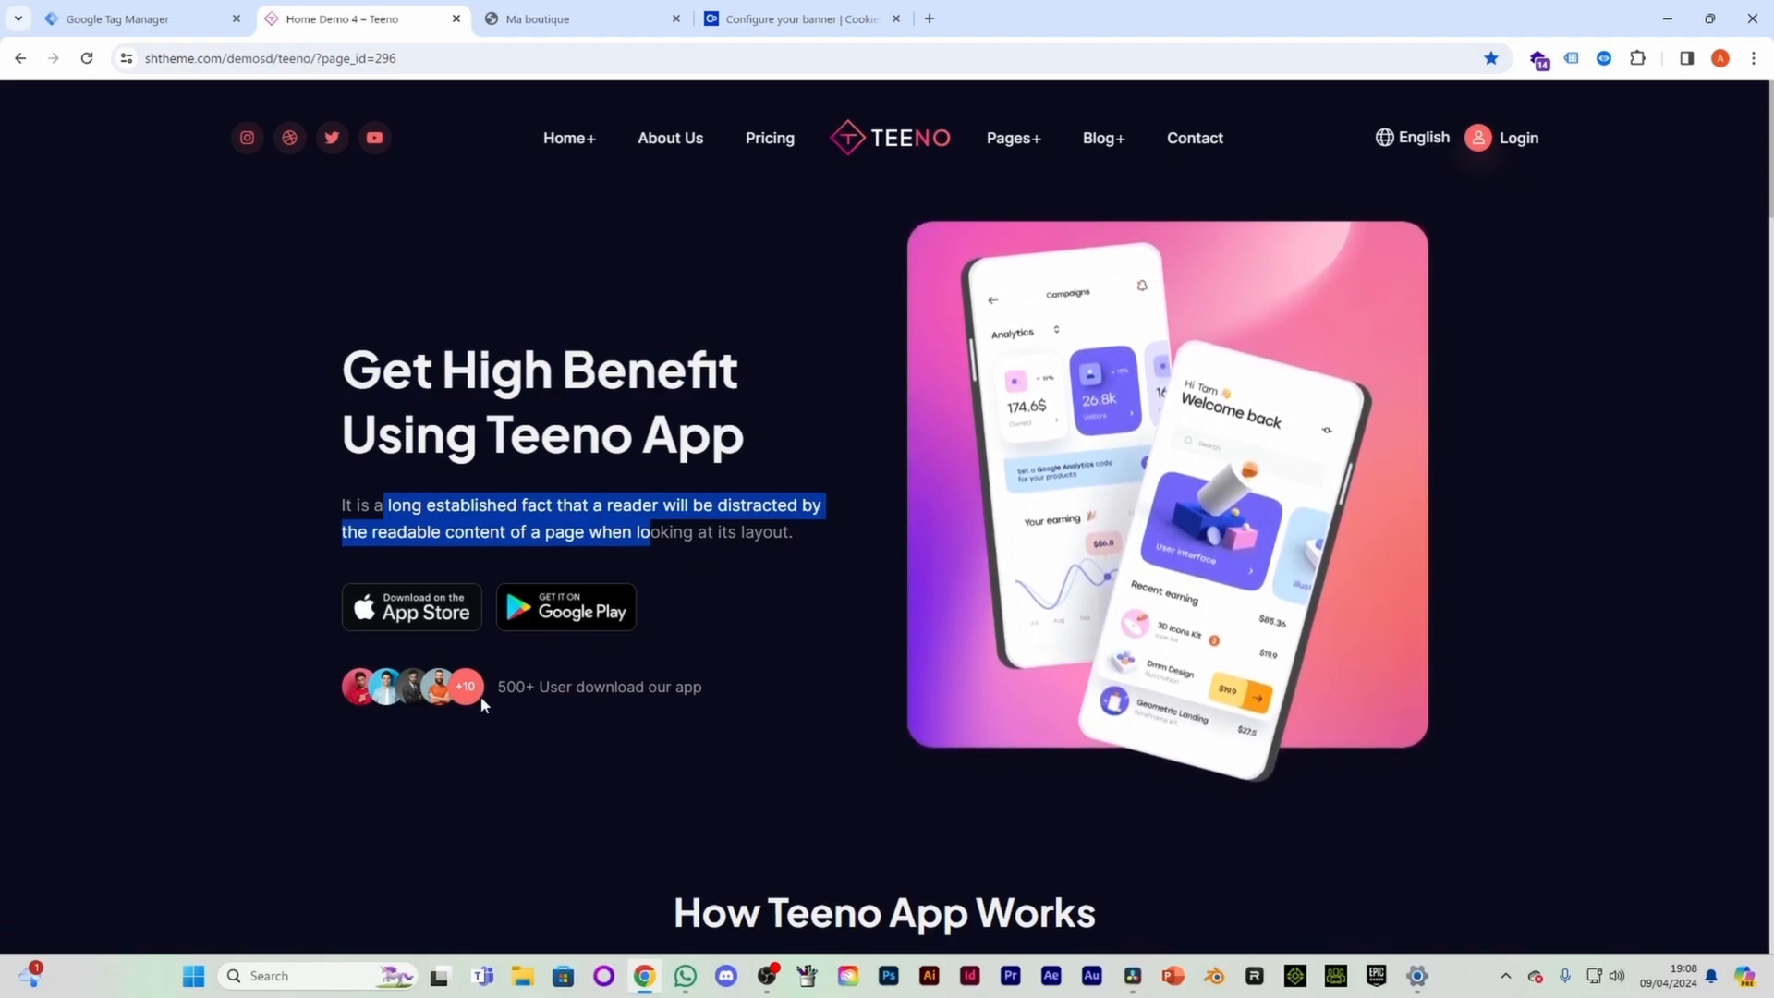
Step: Set the consent banner's button style to Mixed in its design settings
left_click(479, 753)
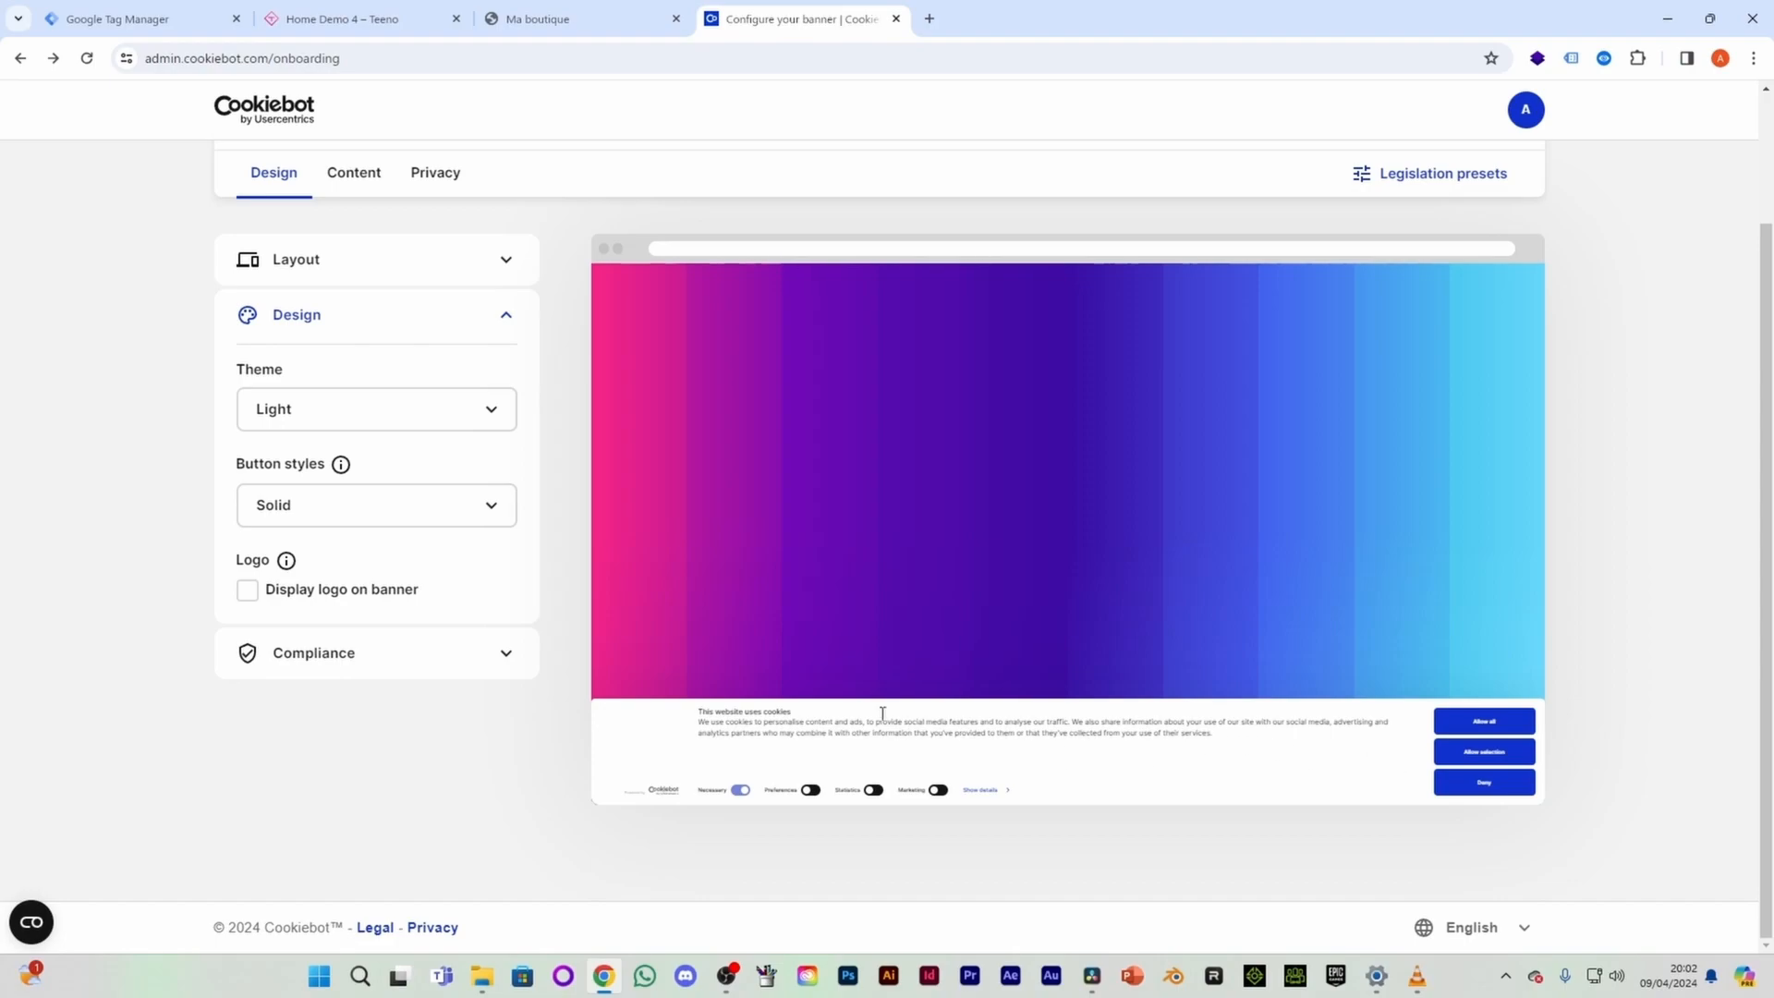
left_click(310, 511)
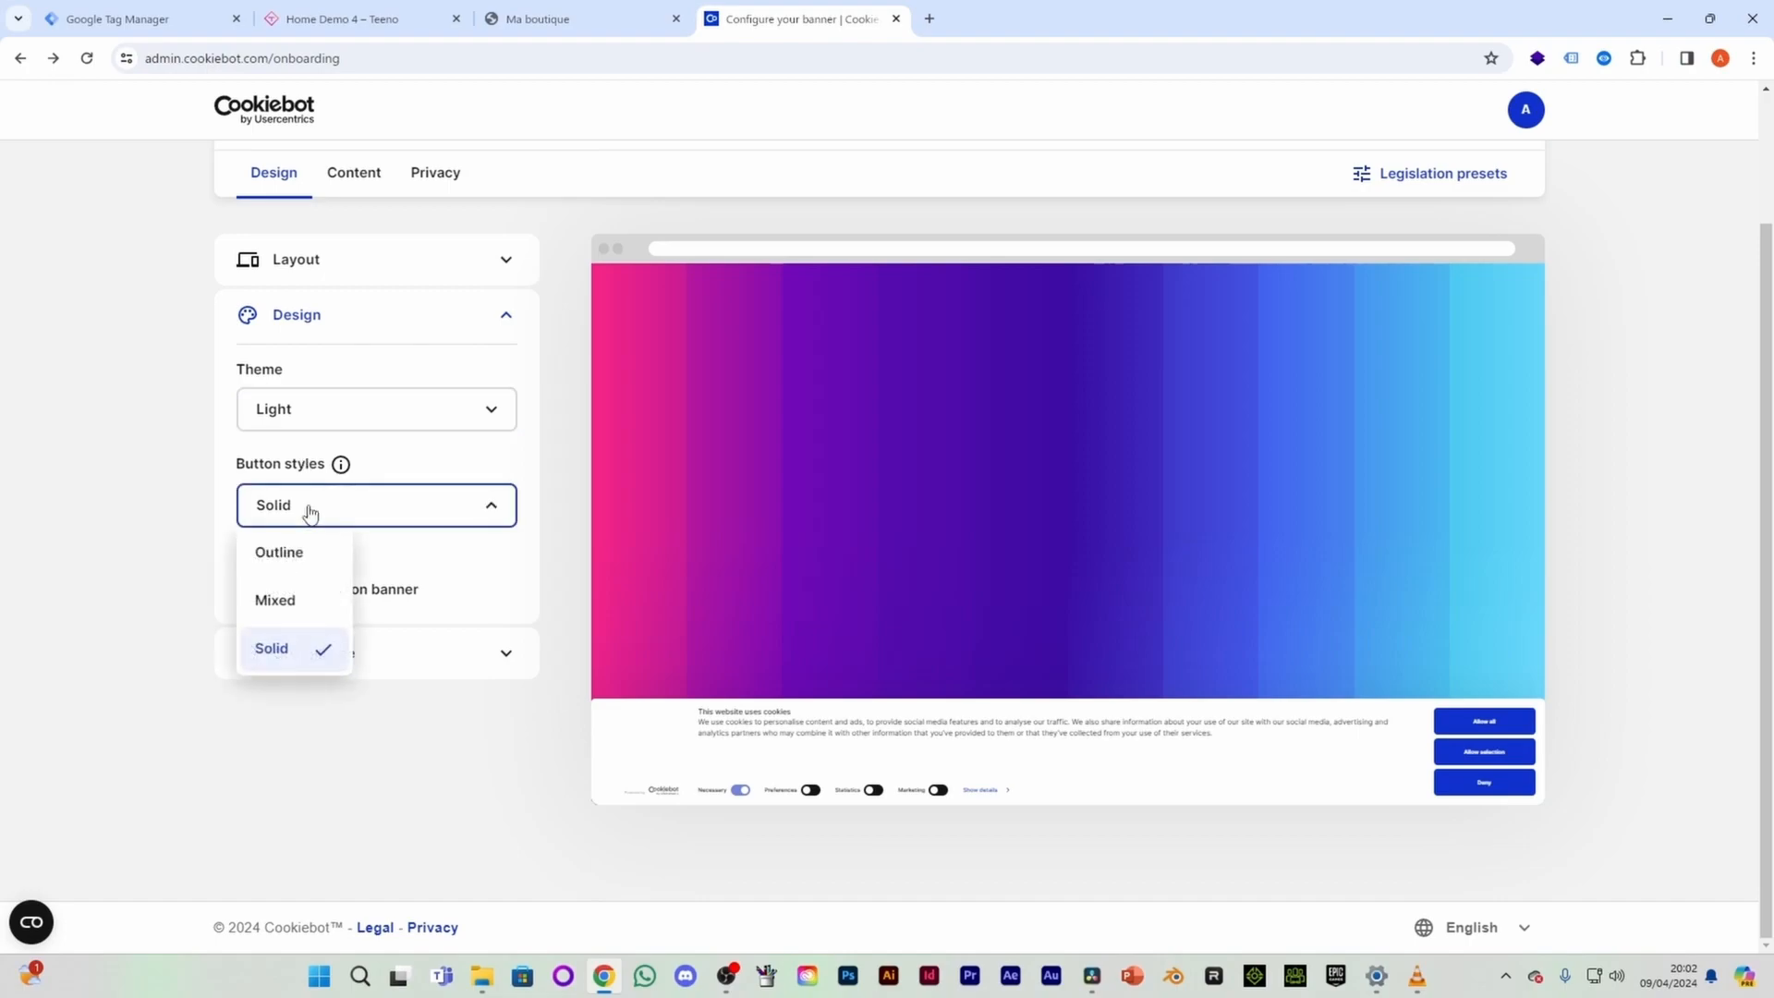
left_click(289, 601)
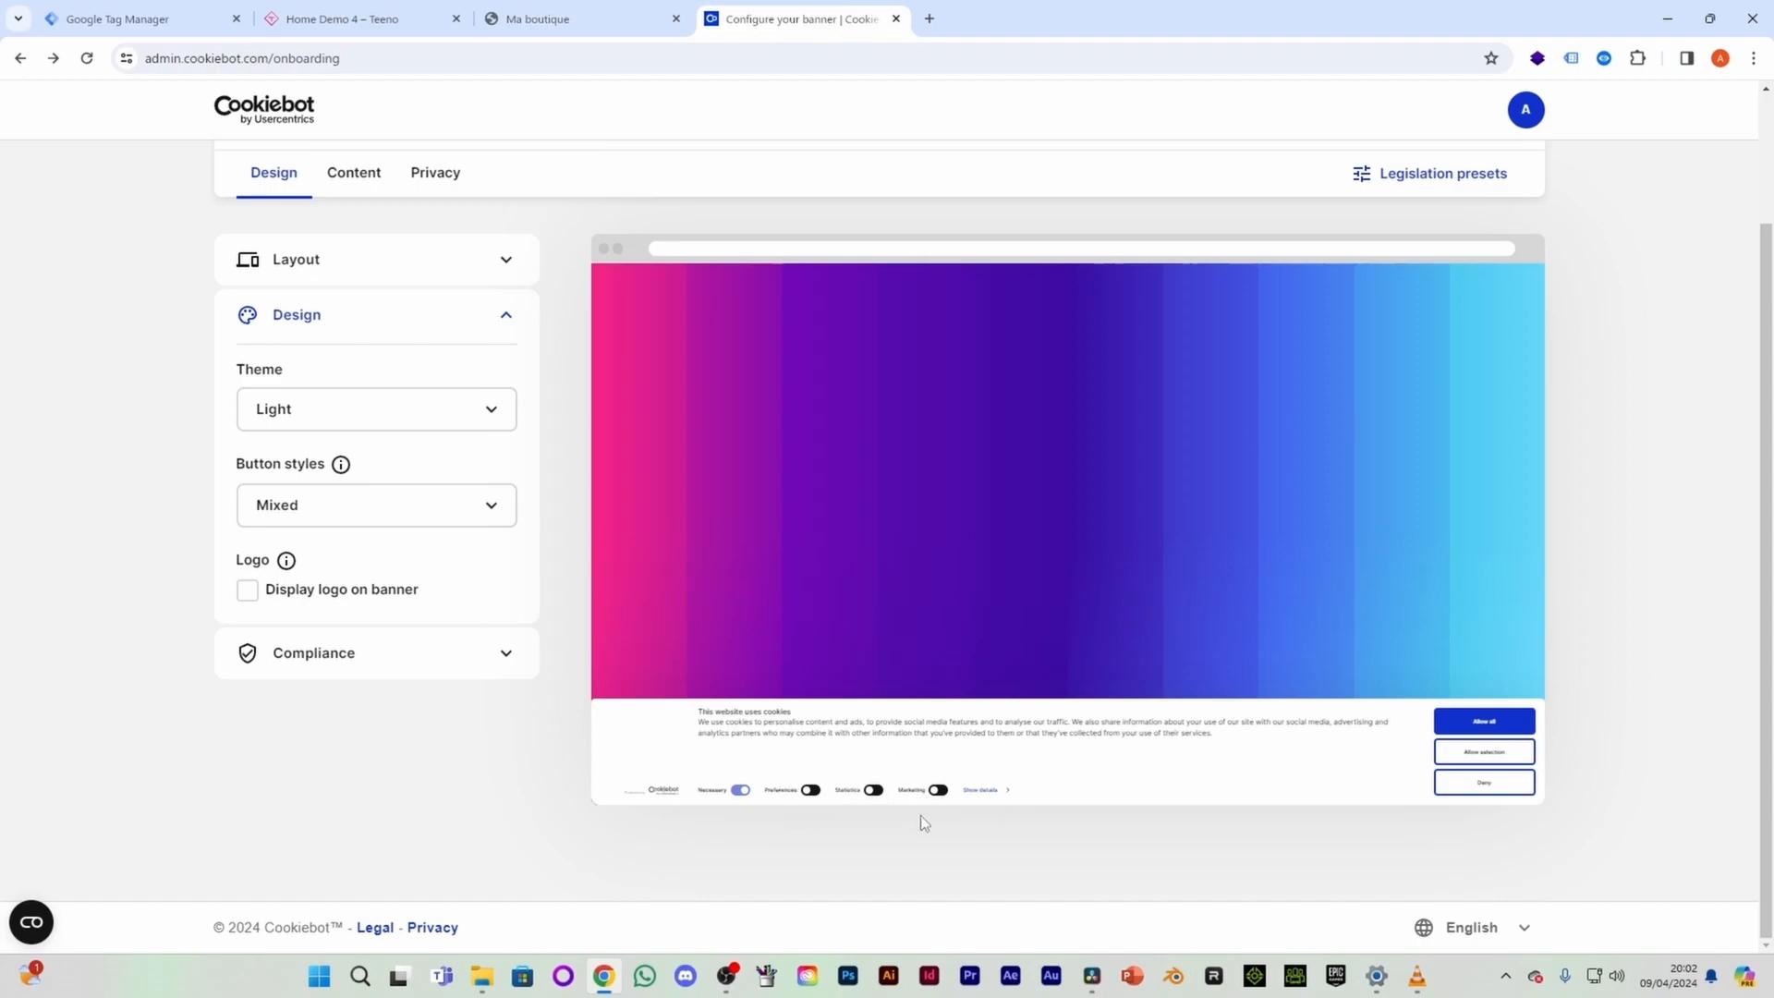
Step: Enable Preferences, Statistics and Marketing as default-checked consent categories in the banner's compliance settings
left_click(458, 662)
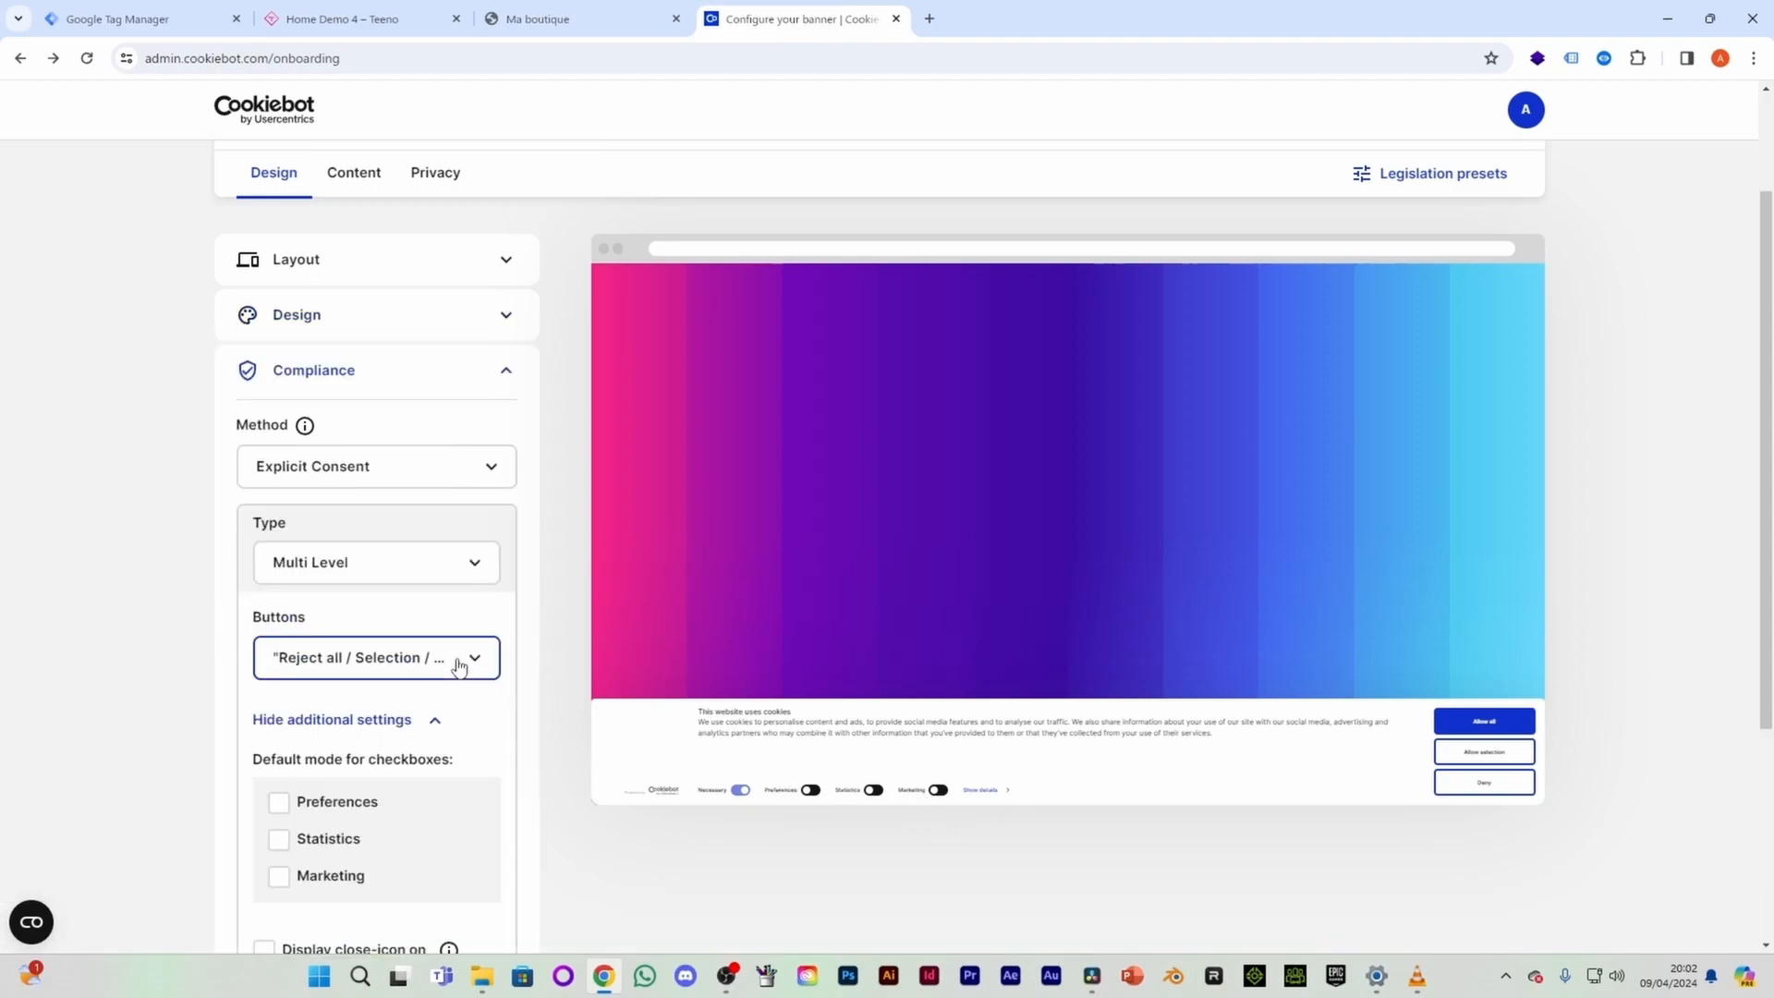
scroll(370, 712, "down", 1)
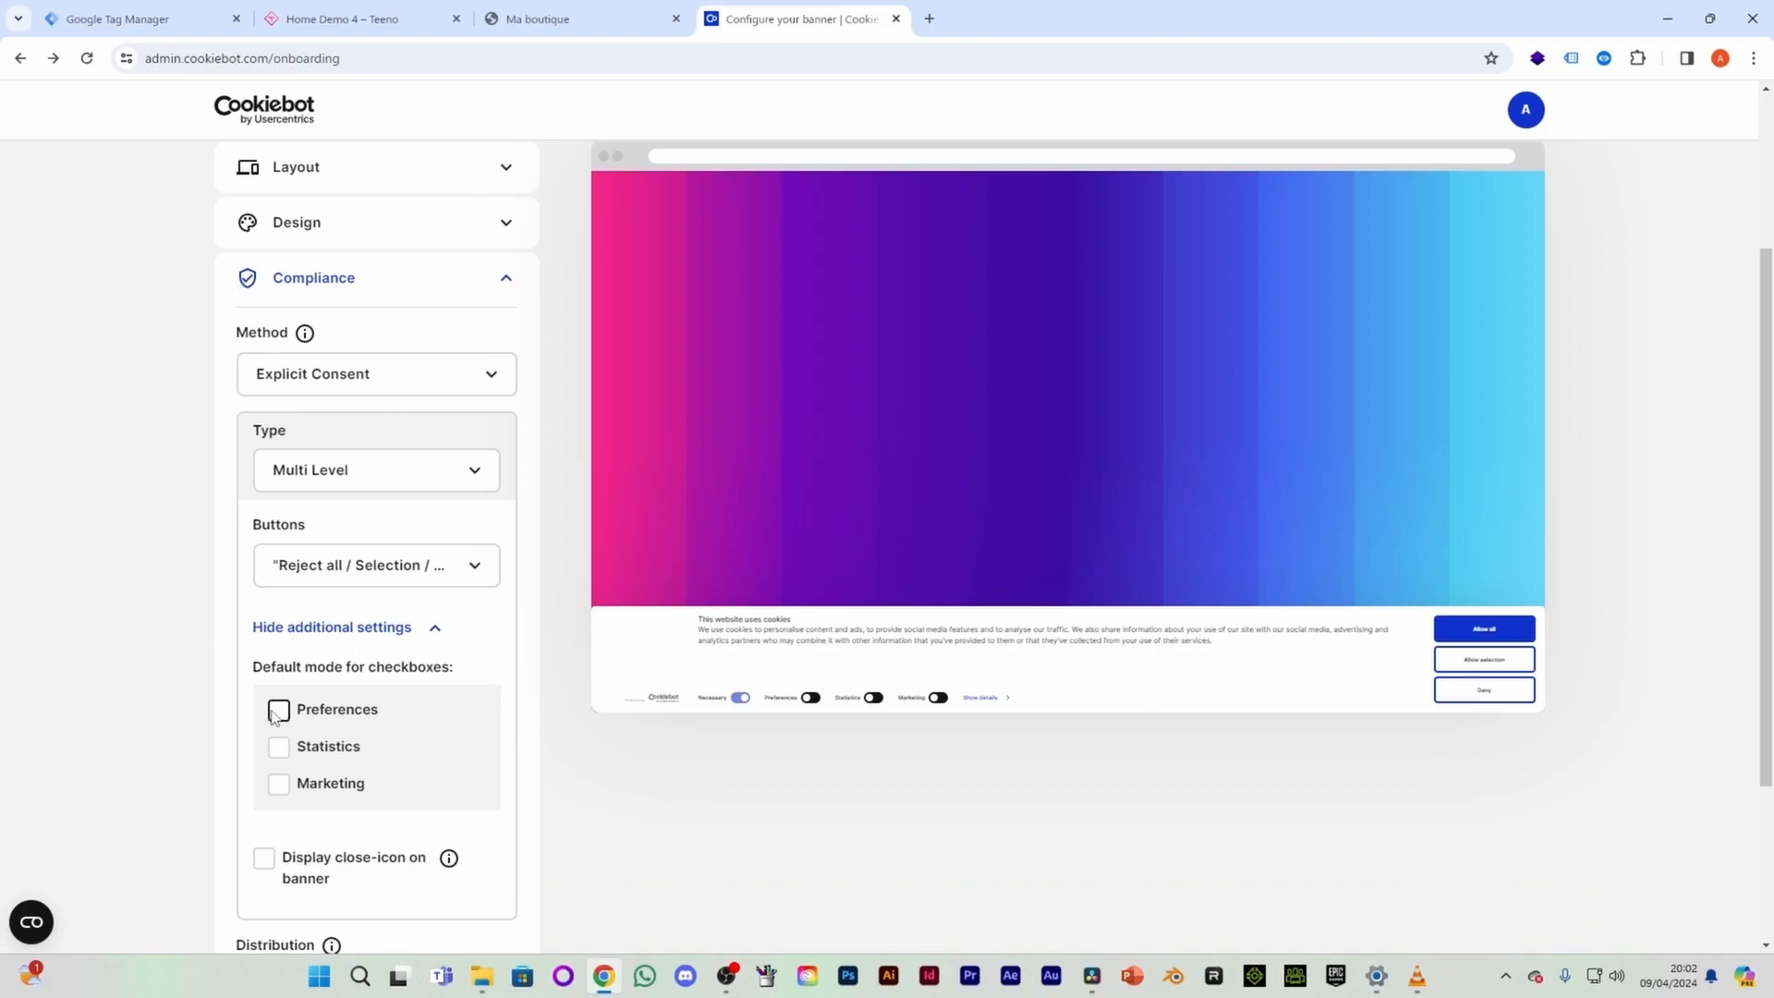
left_click(279, 710)
left_click(278, 747)
left_click(279, 784)
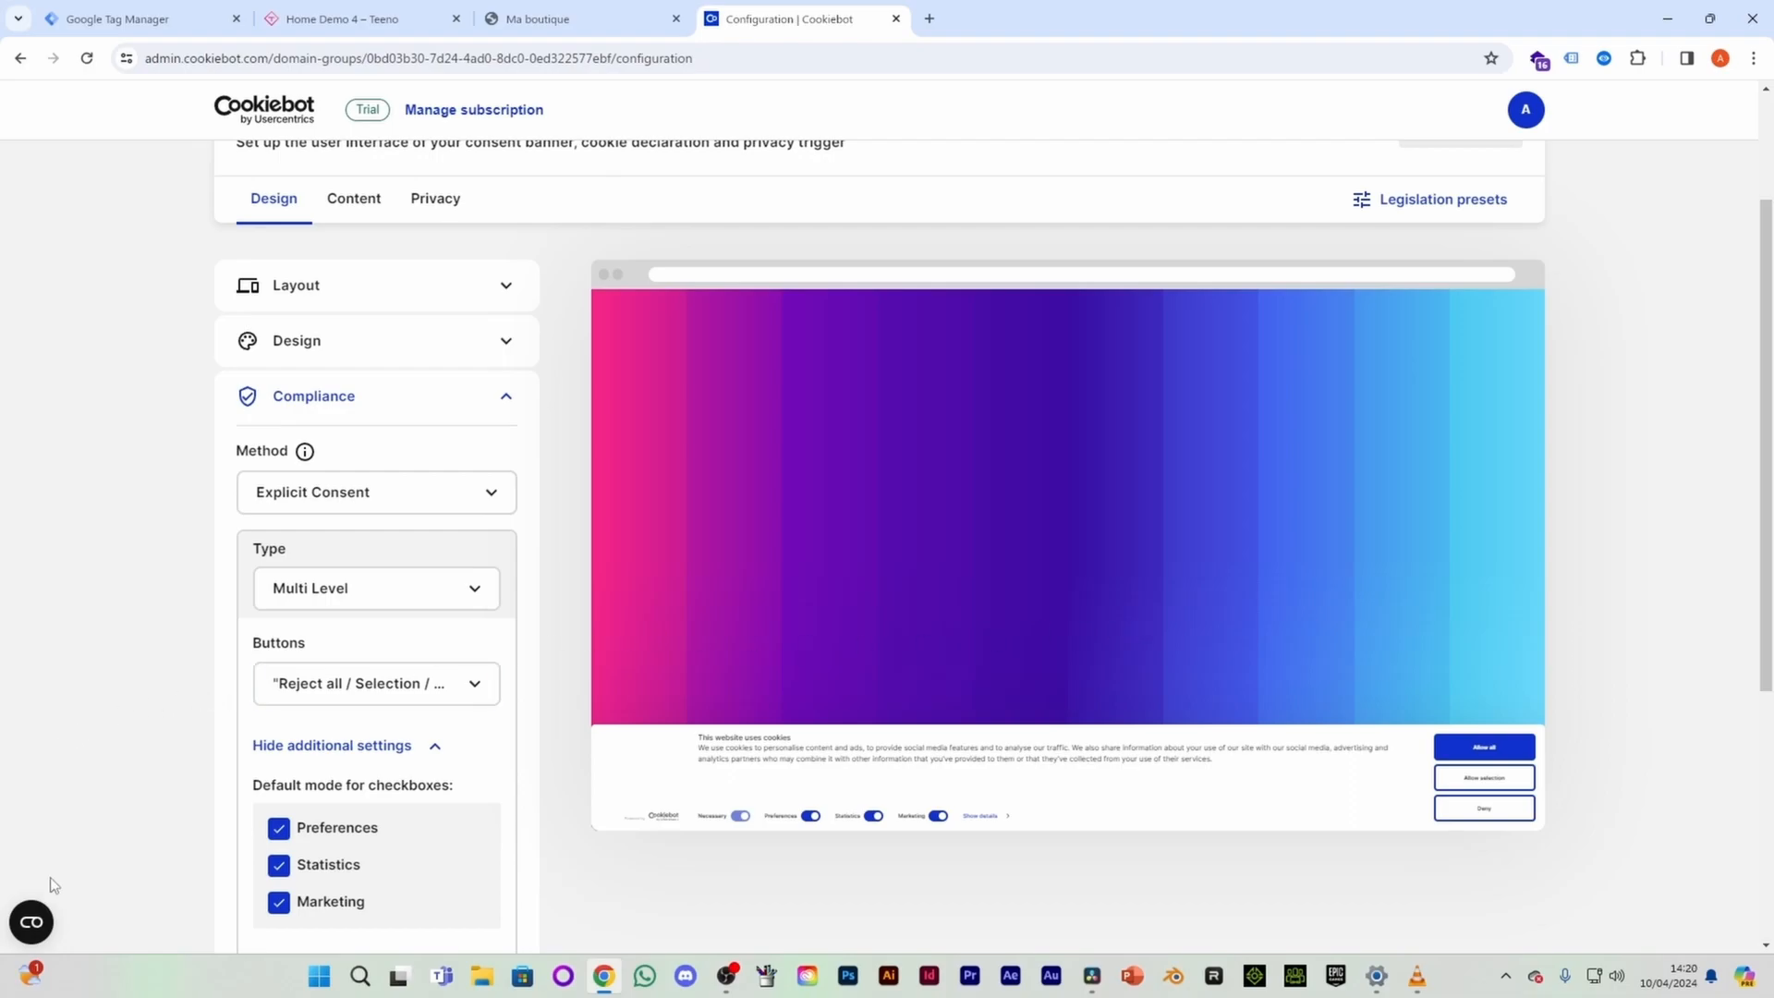
Step: Open the consent details of Cookiebot's own site and try the Statistics and Marketing toggles on and off
left_click(31, 921)
left_click(315, 911)
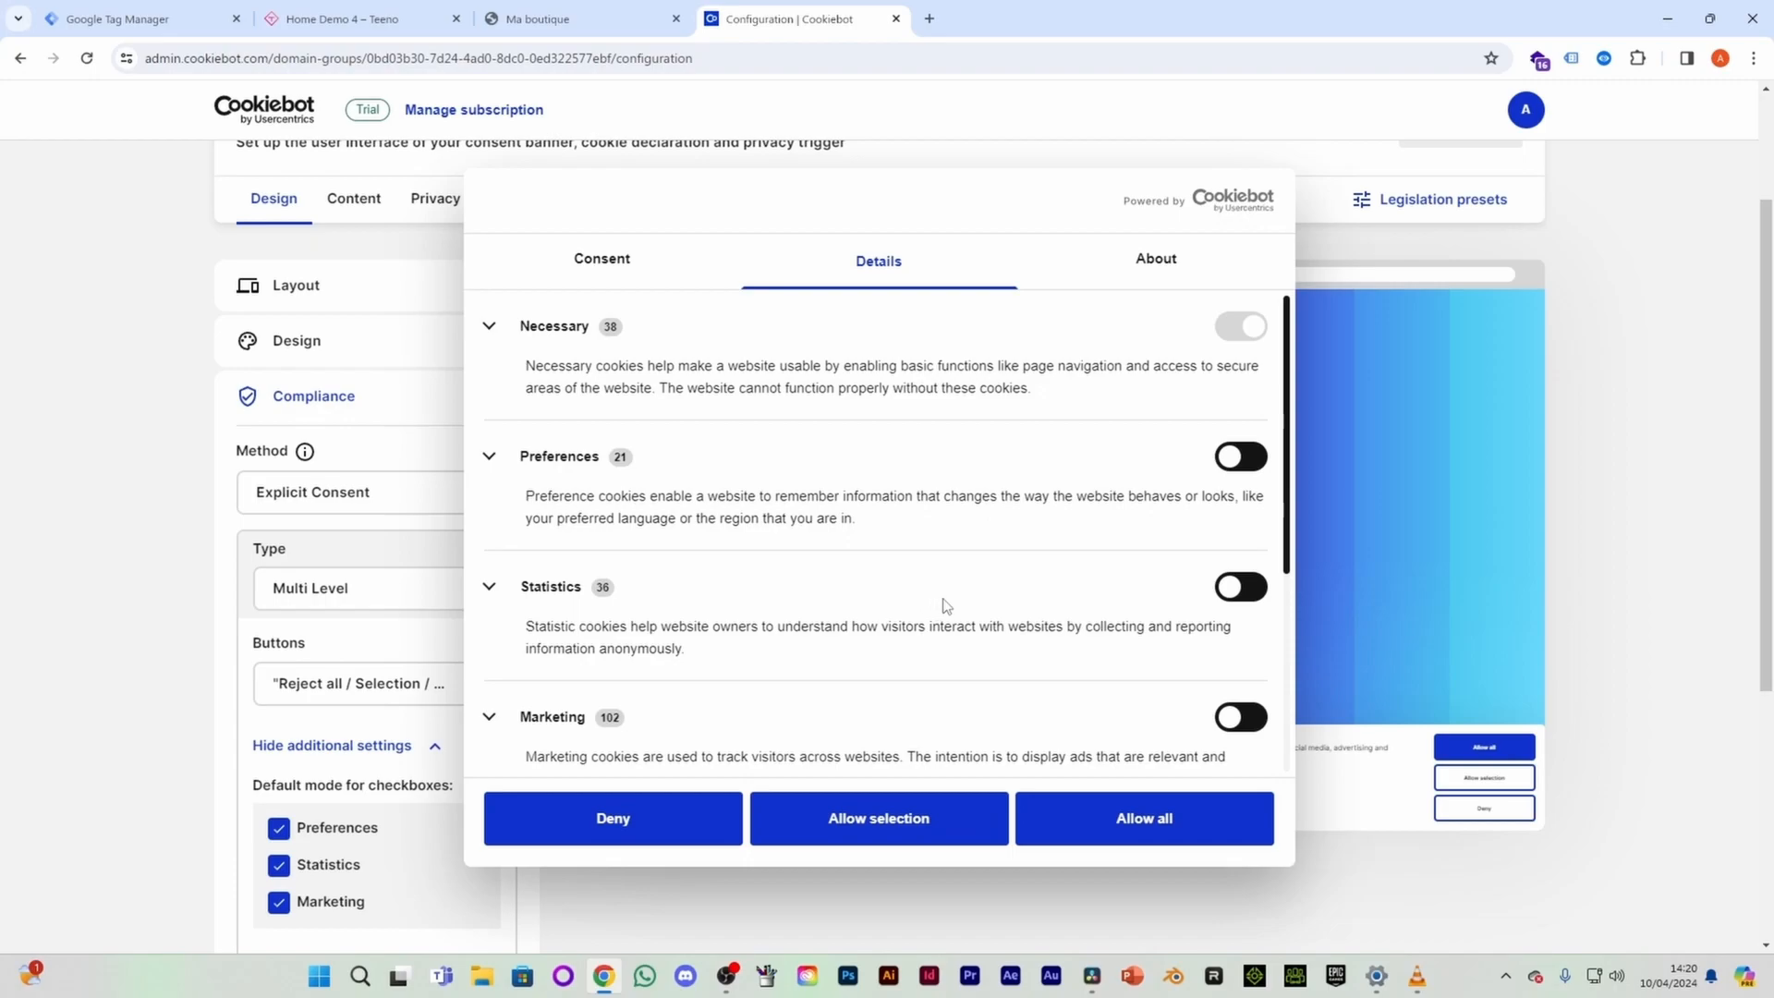
left_click(1241, 591)
left_click(1242, 592)
left_click(1254, 722)
left_click(1252, 721)
Step: Inspect the providers under the Statistics and Marketing cookie categories and allow all cookies
left_click(502, 595)
scroll(515, 578, "down", 1)
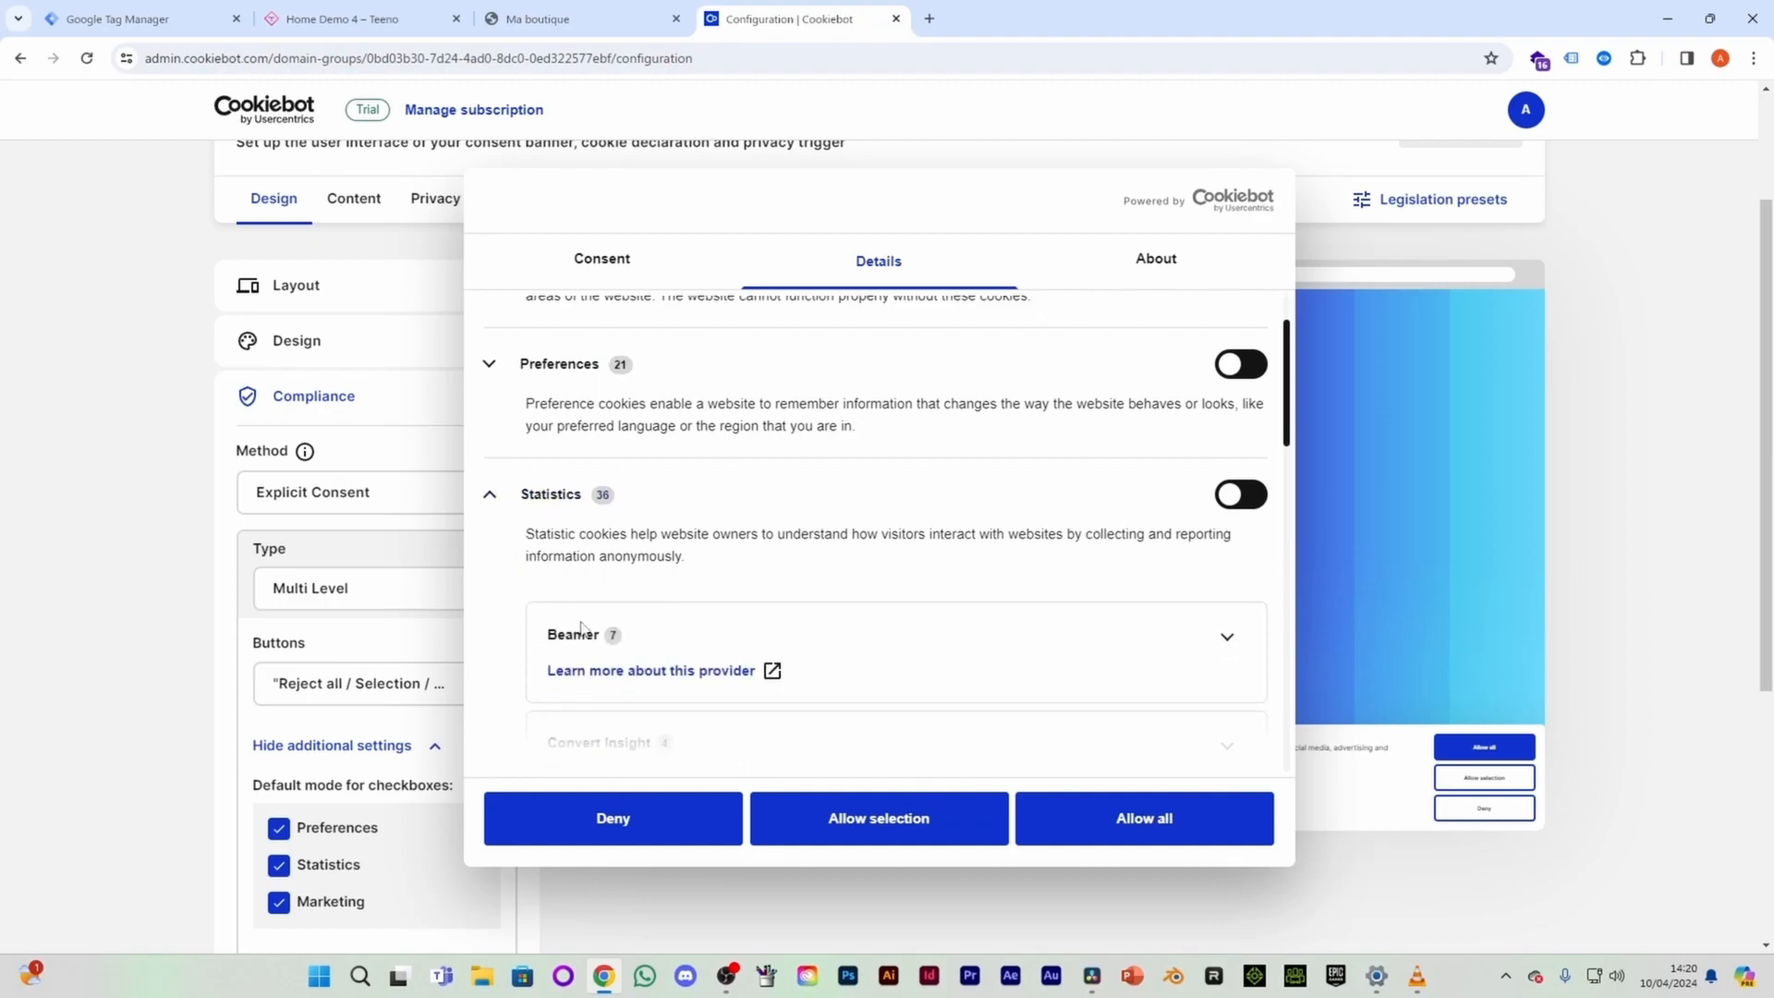
left_click(490, 499)
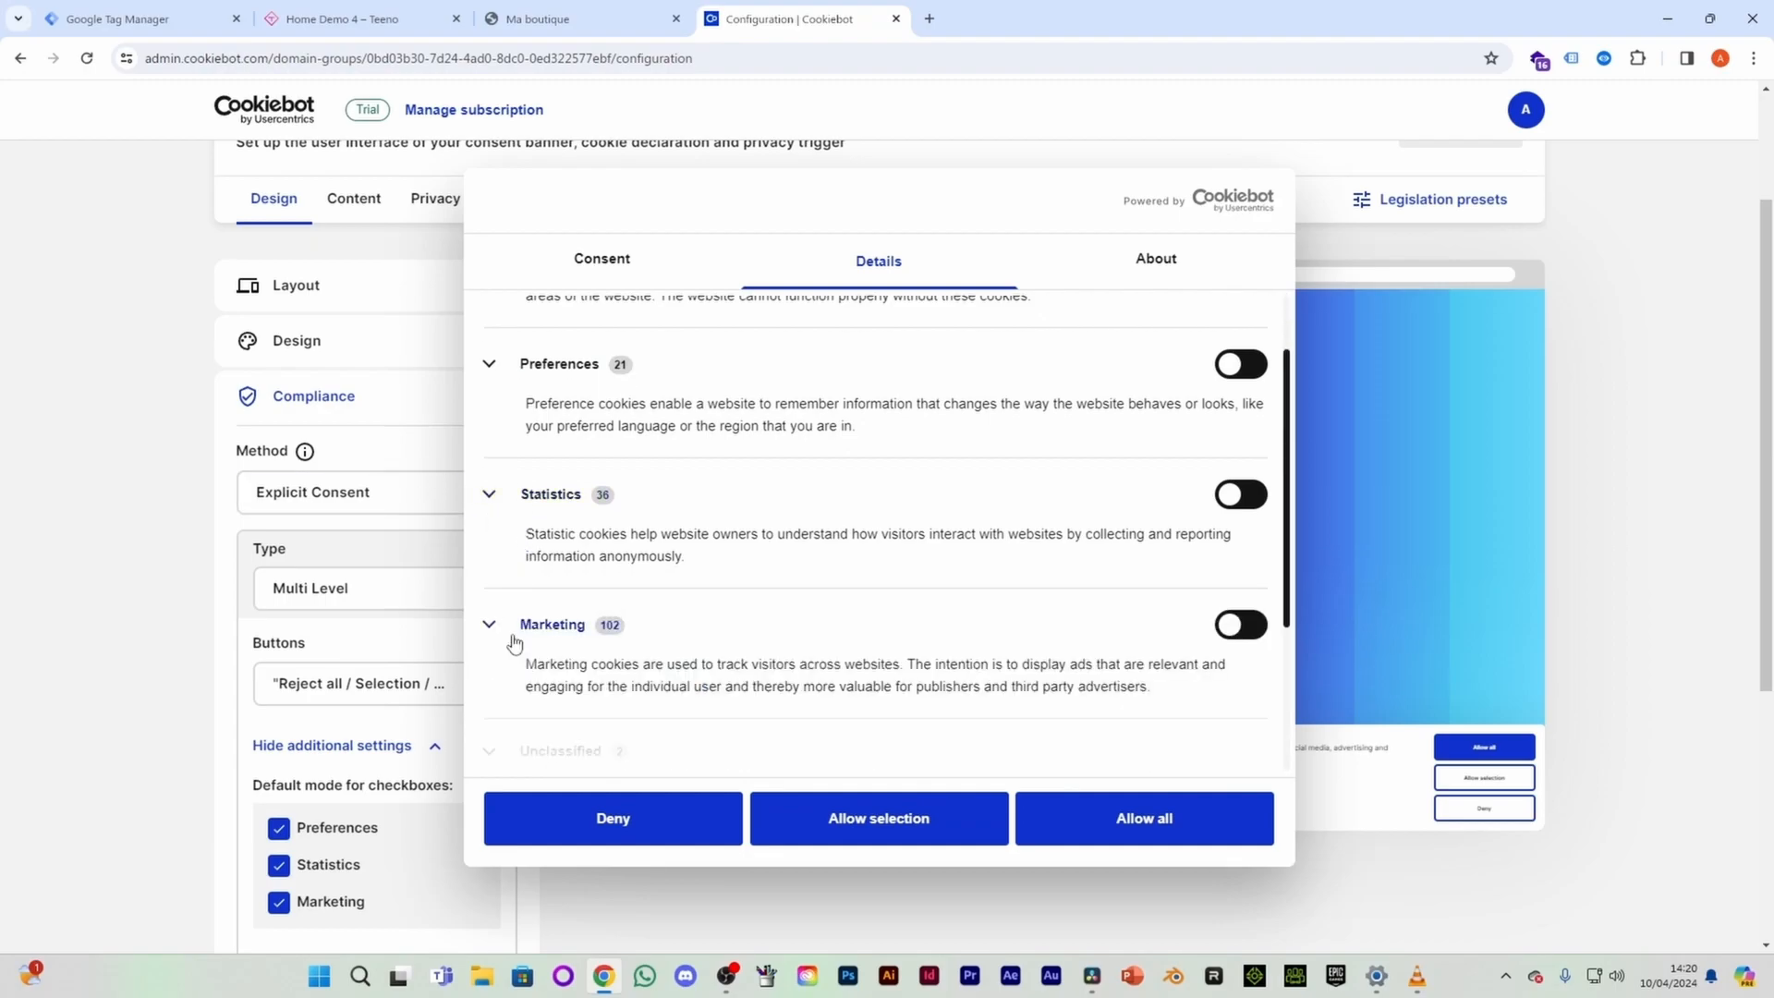
left_click(507, 636)
left_click(1093, 826)
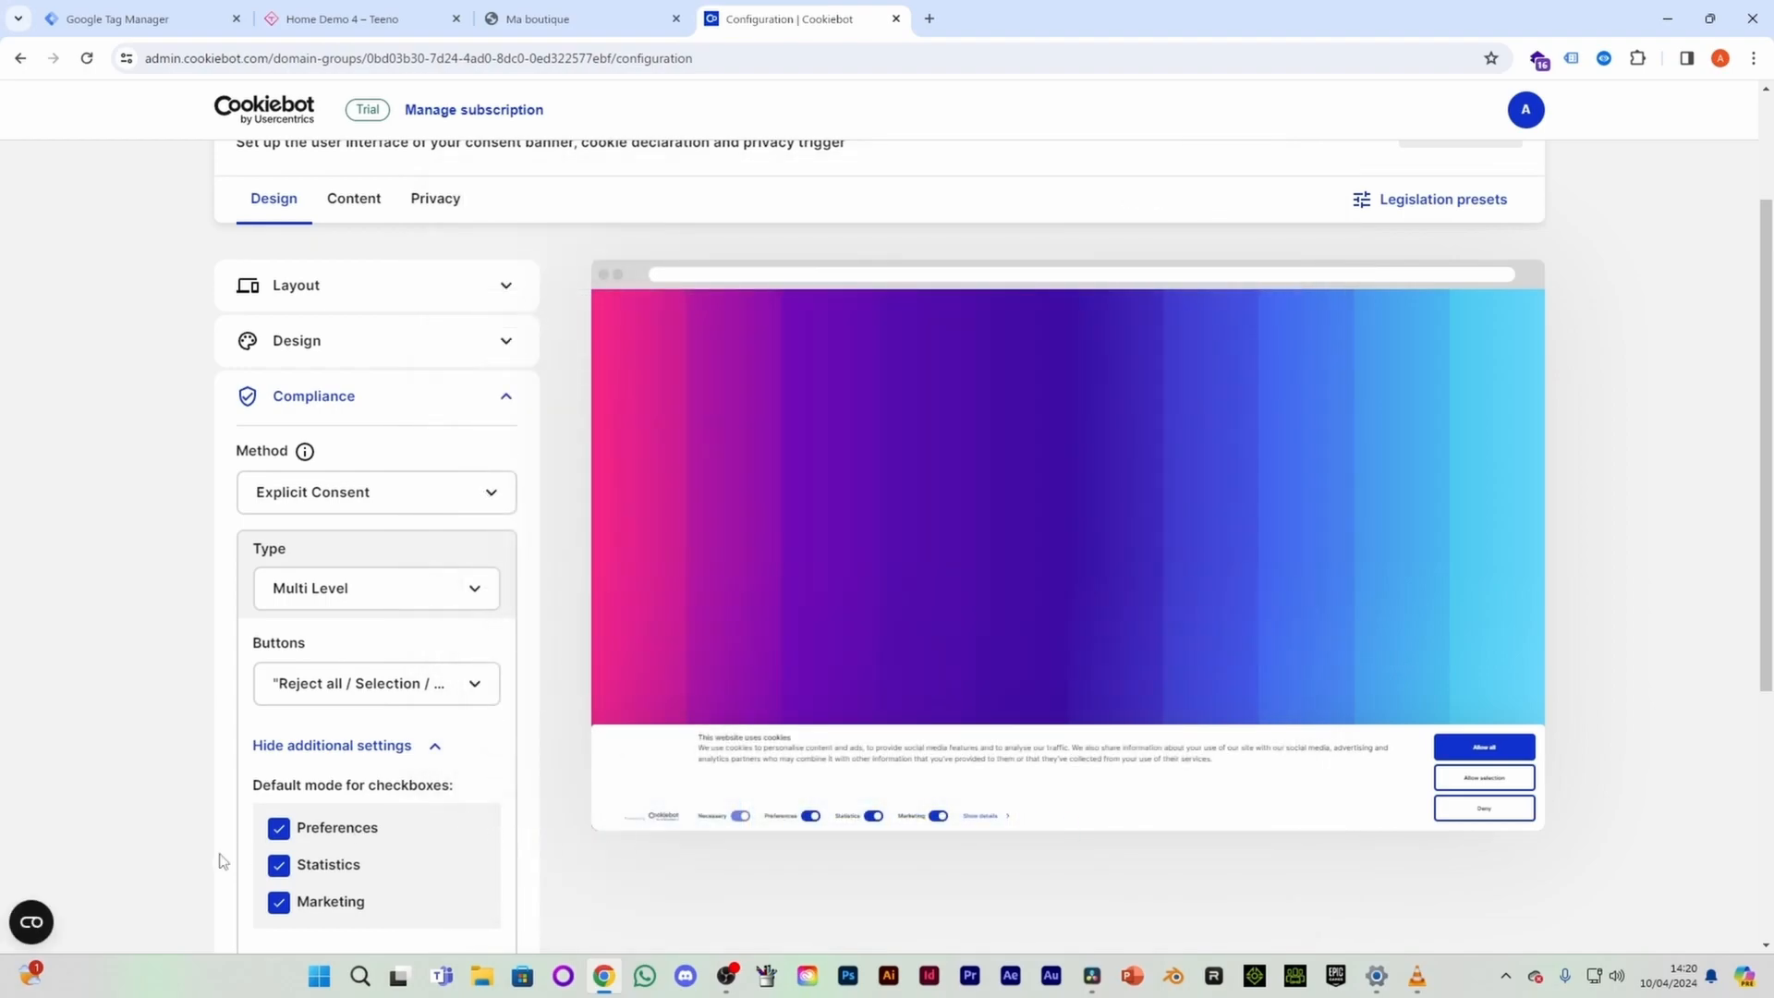
Step: Withdraw the consent given to Cookiebot's own site, reopen the consent details and deny all optional cookies
left_click(31, 924)
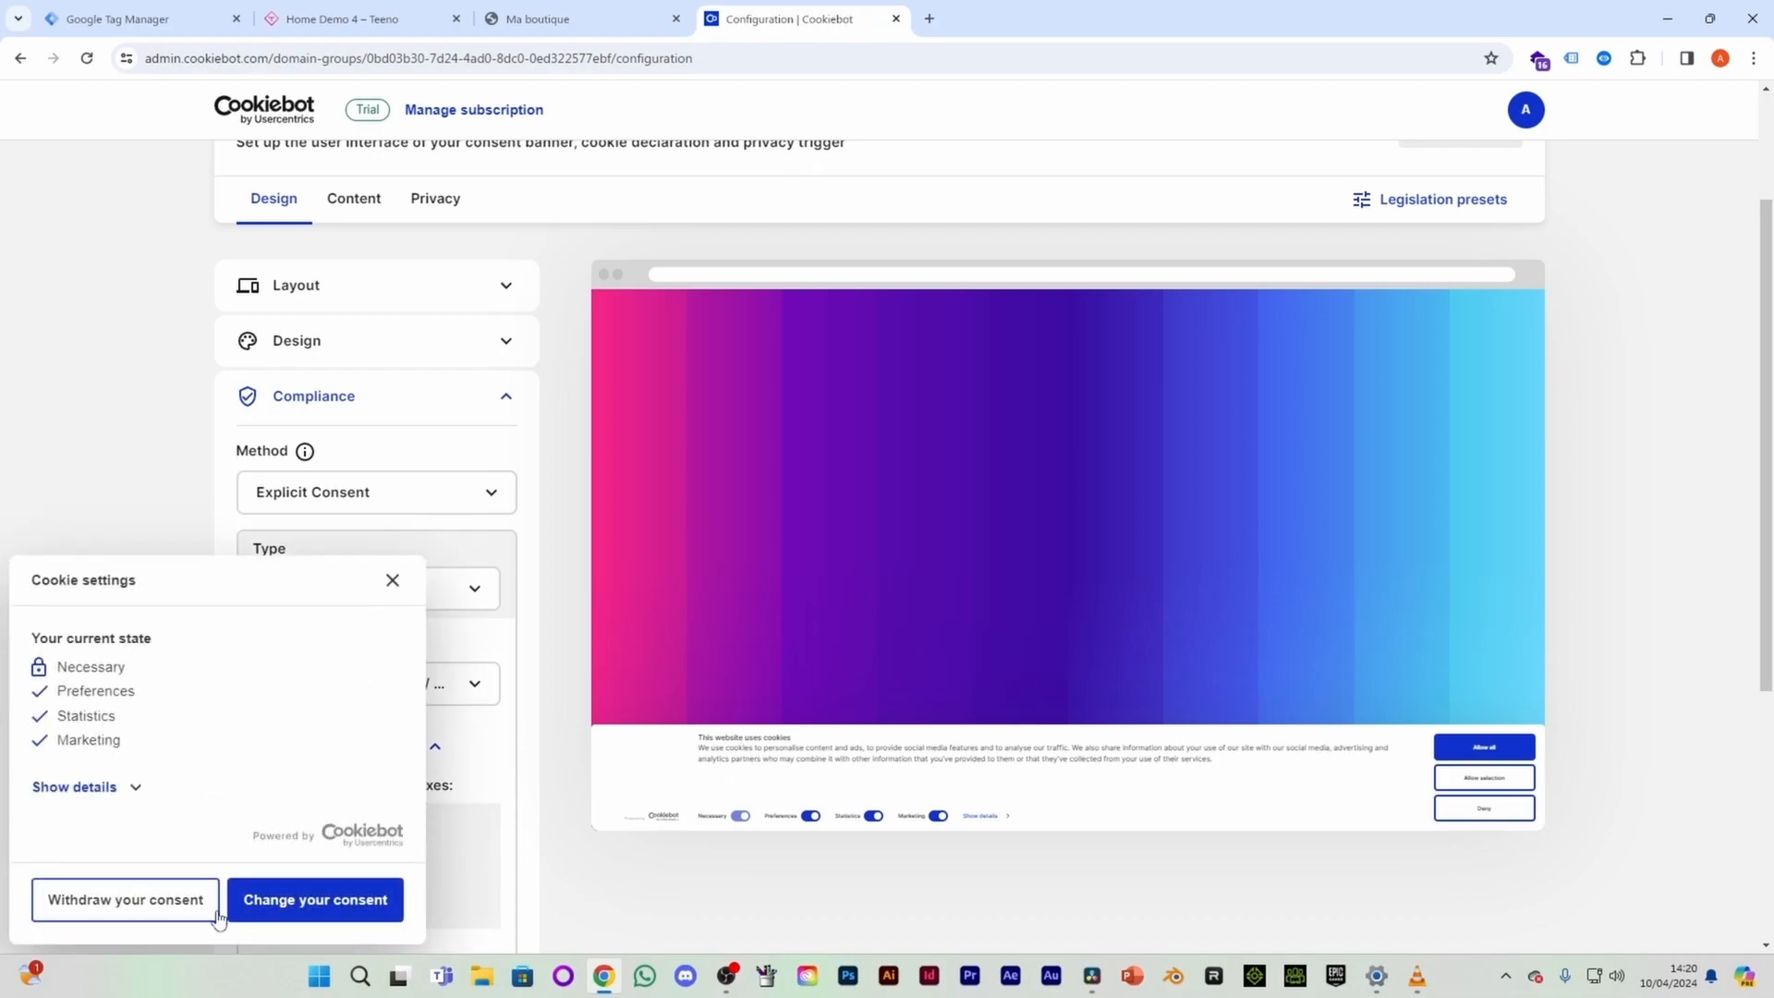
left_click(182, 904)
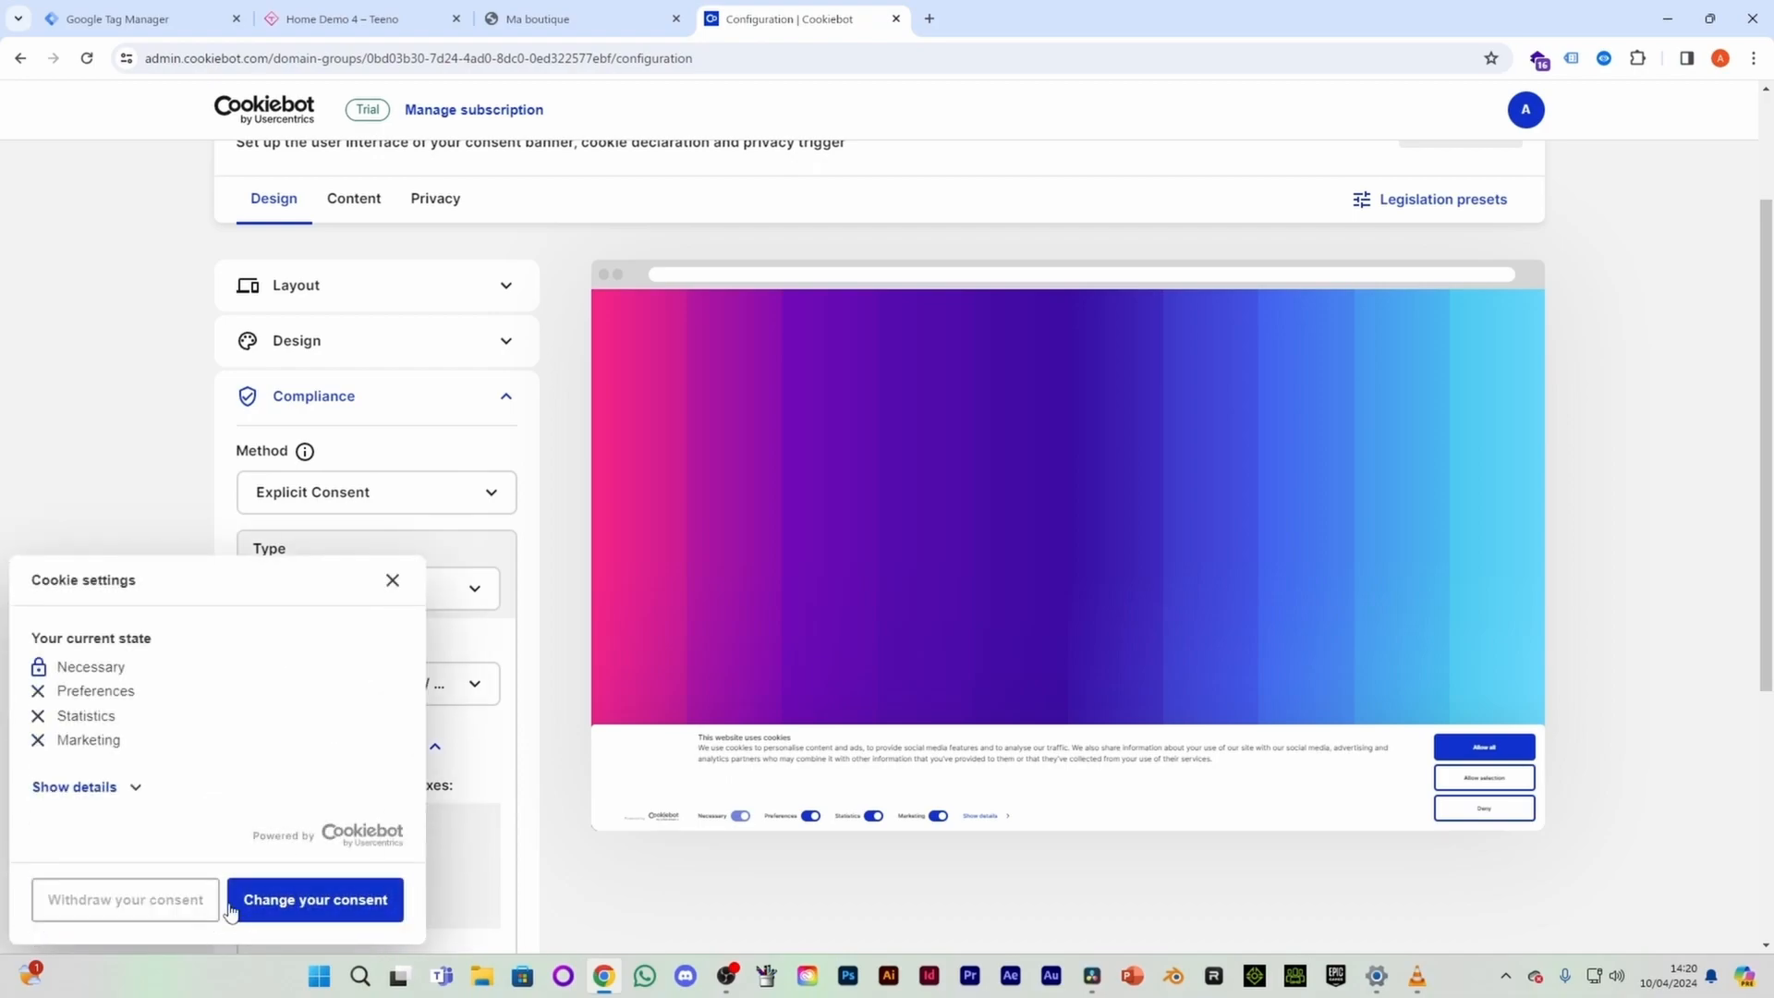
left_click(304, 901)
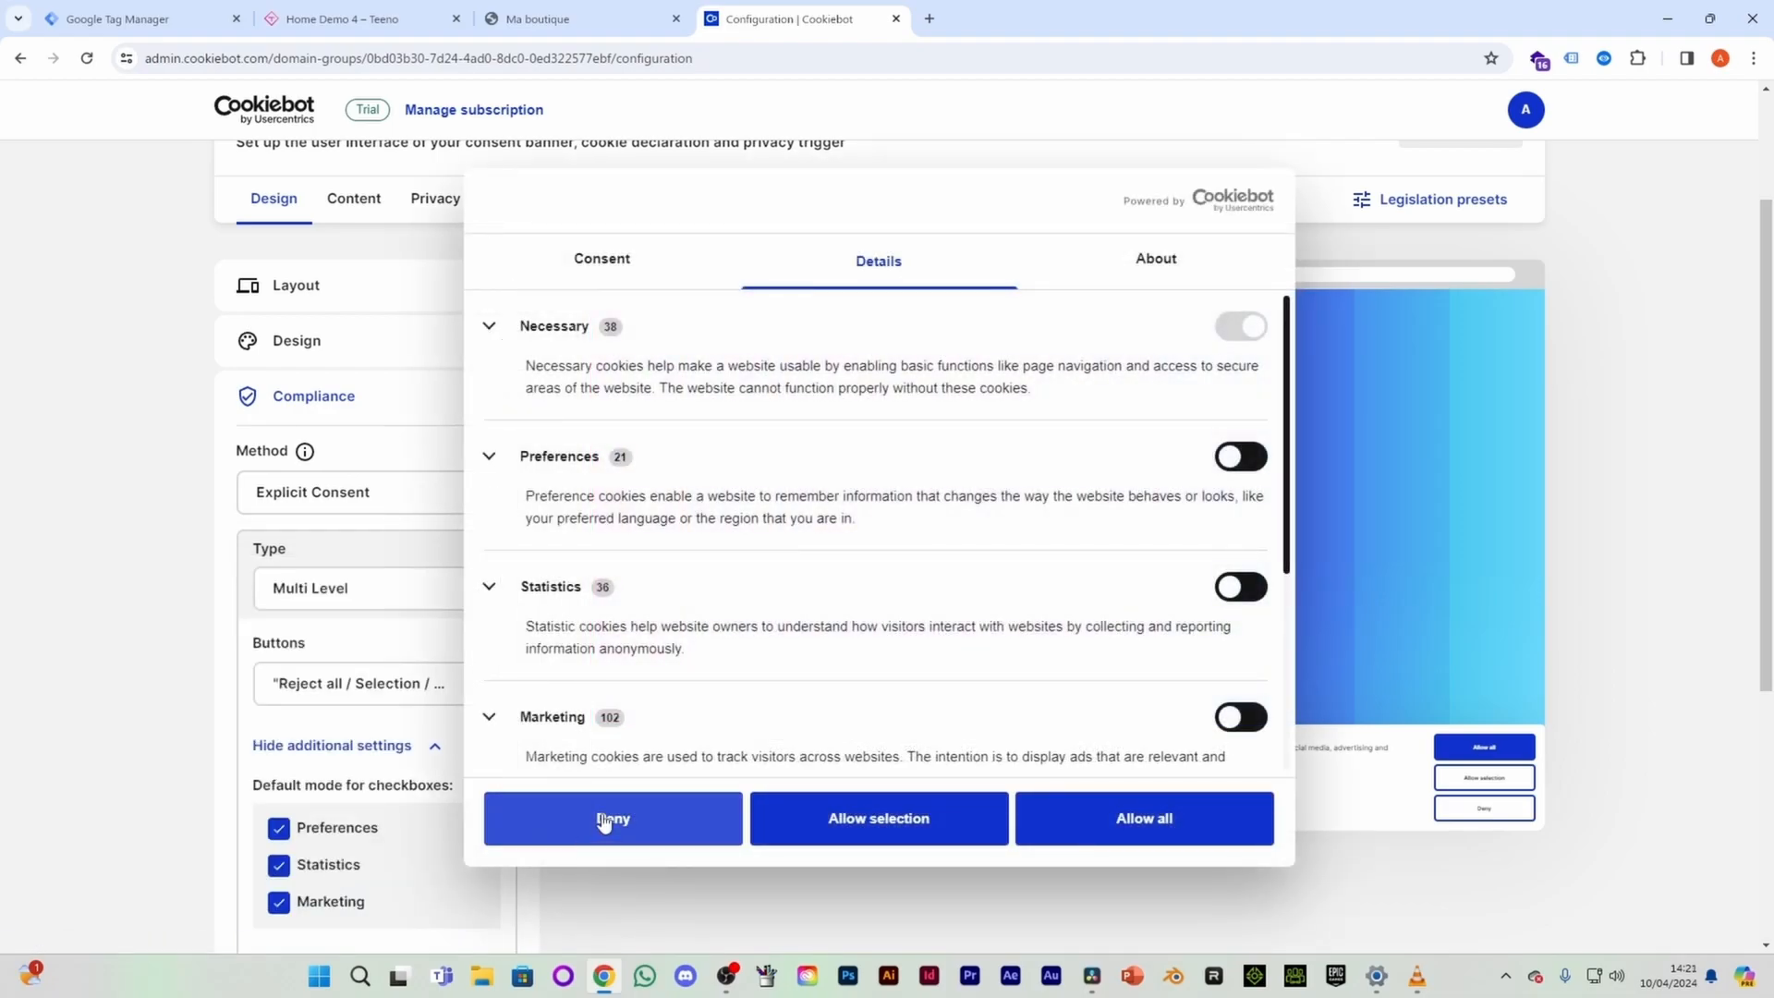
left_click(602, 819)
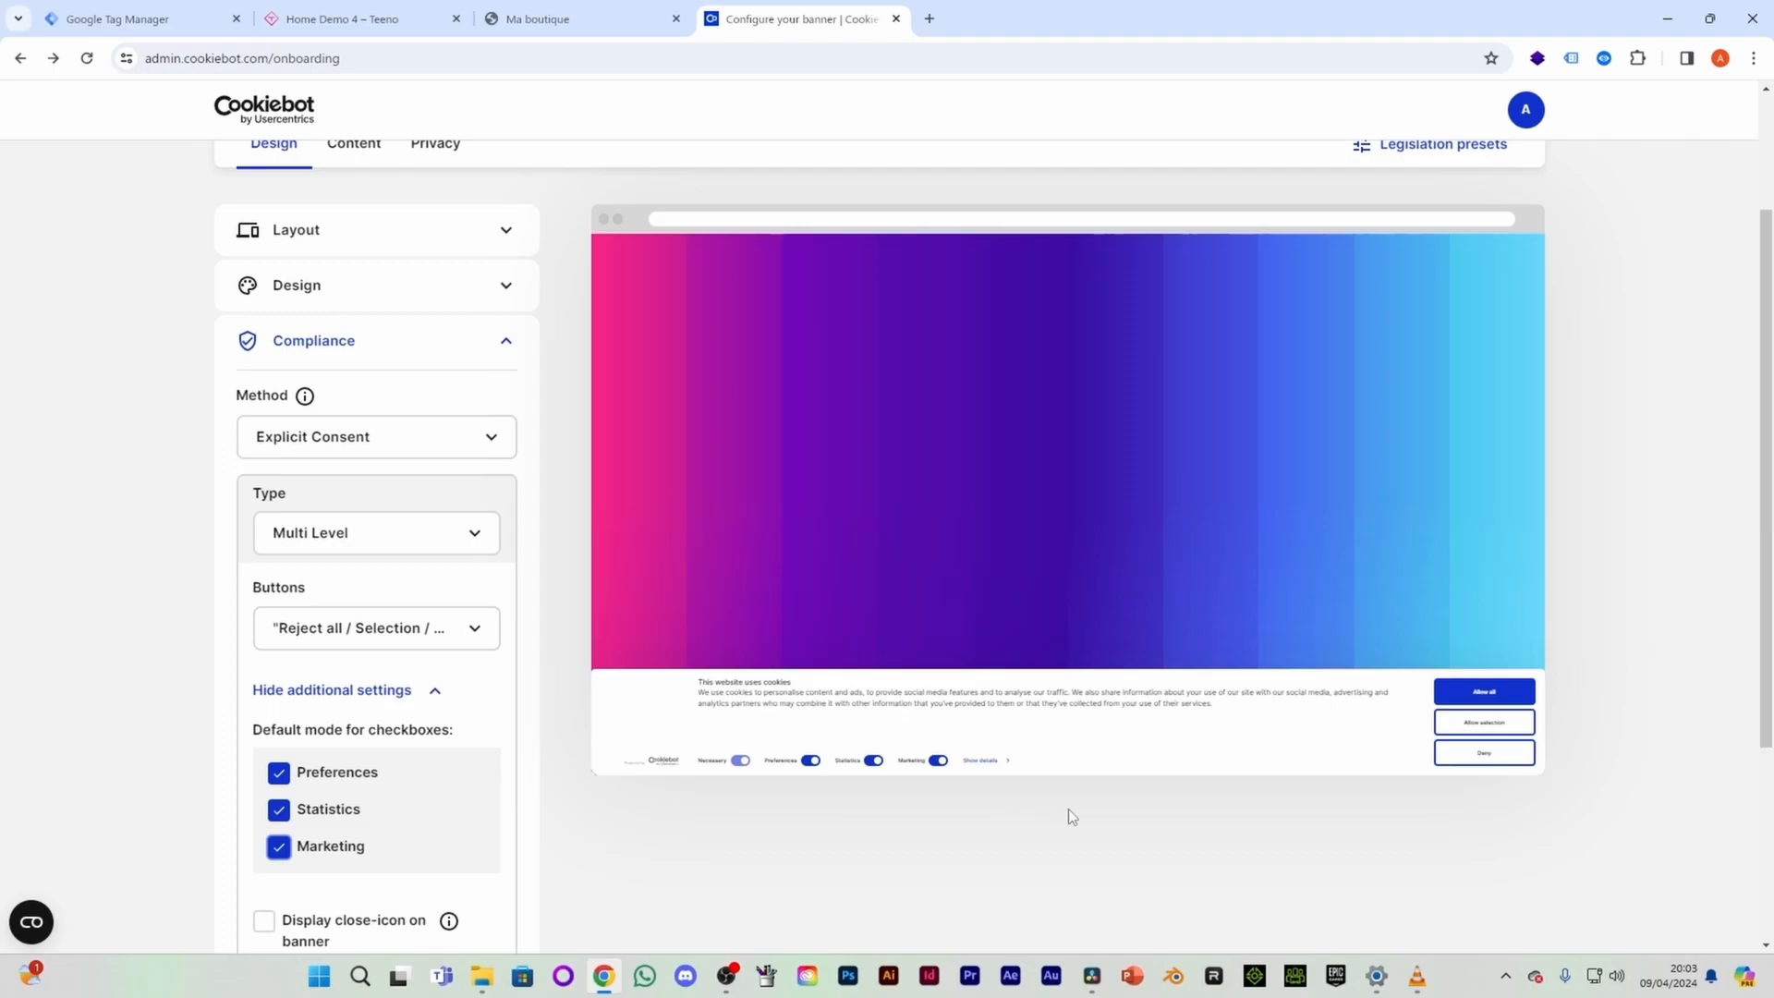
Step: Accept the banner configuration and continue to the implementation stage
scroll(1187, 813, "up", 1)
scroll(1188, 812, "up", 1)
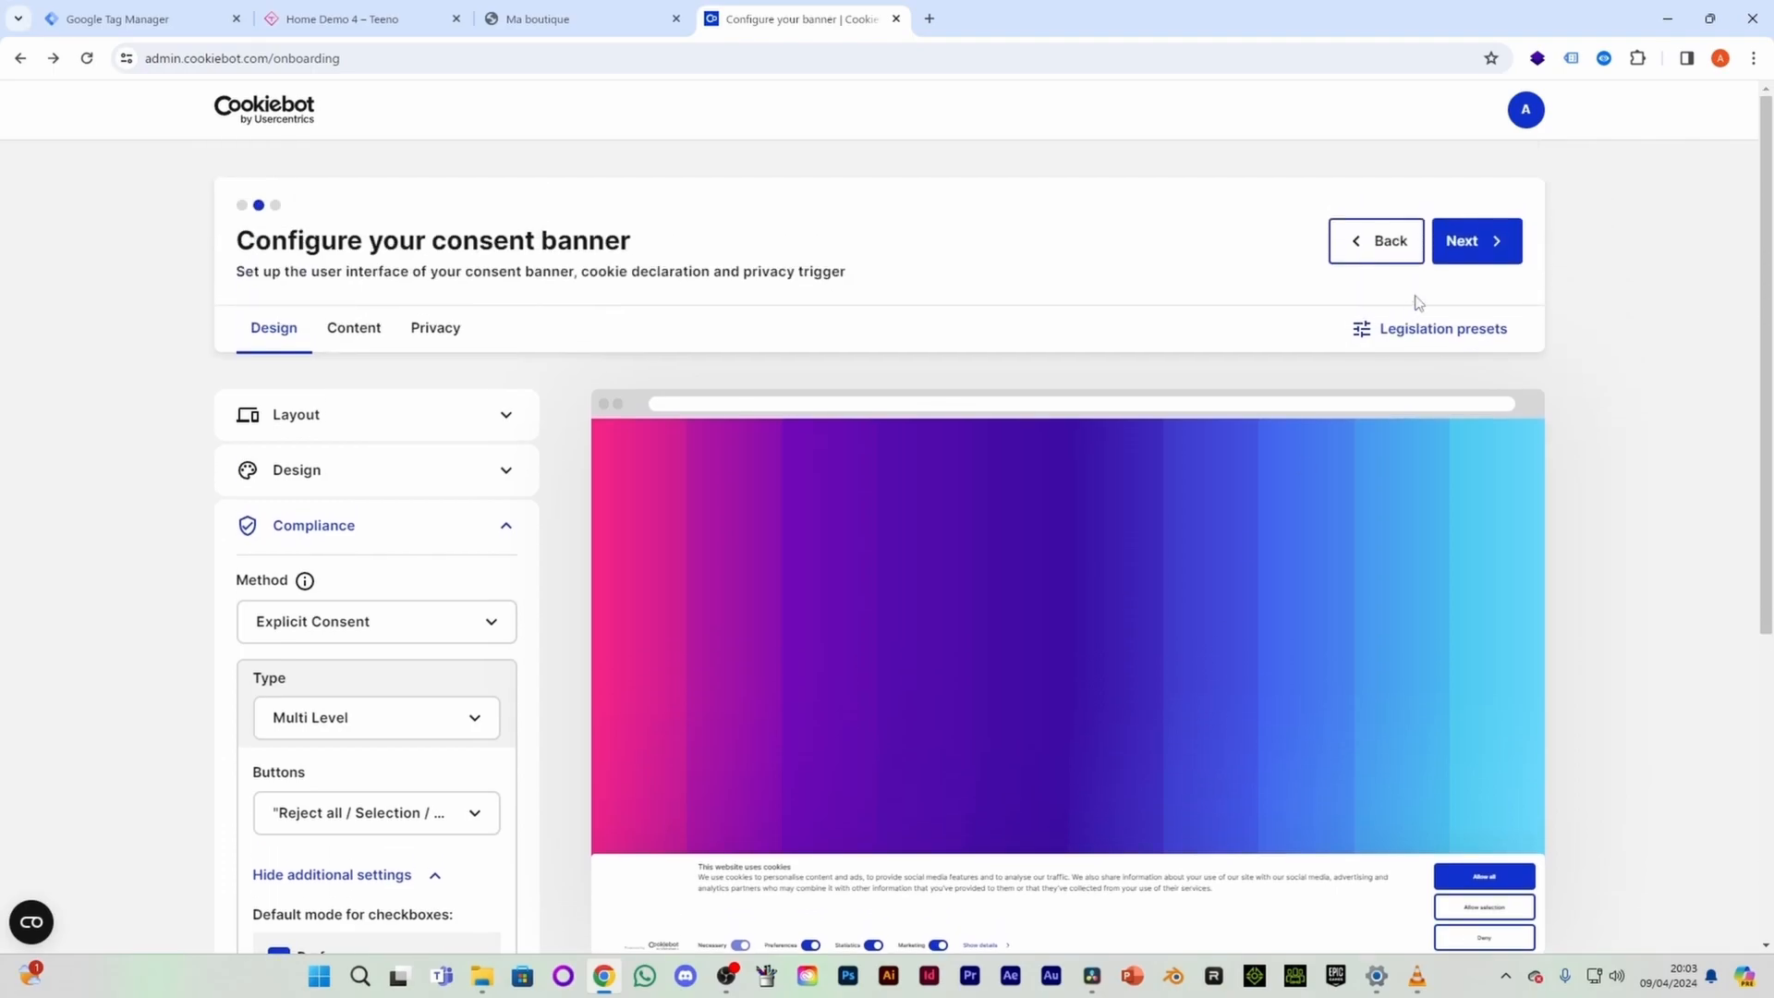
left_click(1473, 242)
scroll(1010, 558, "down", 1)
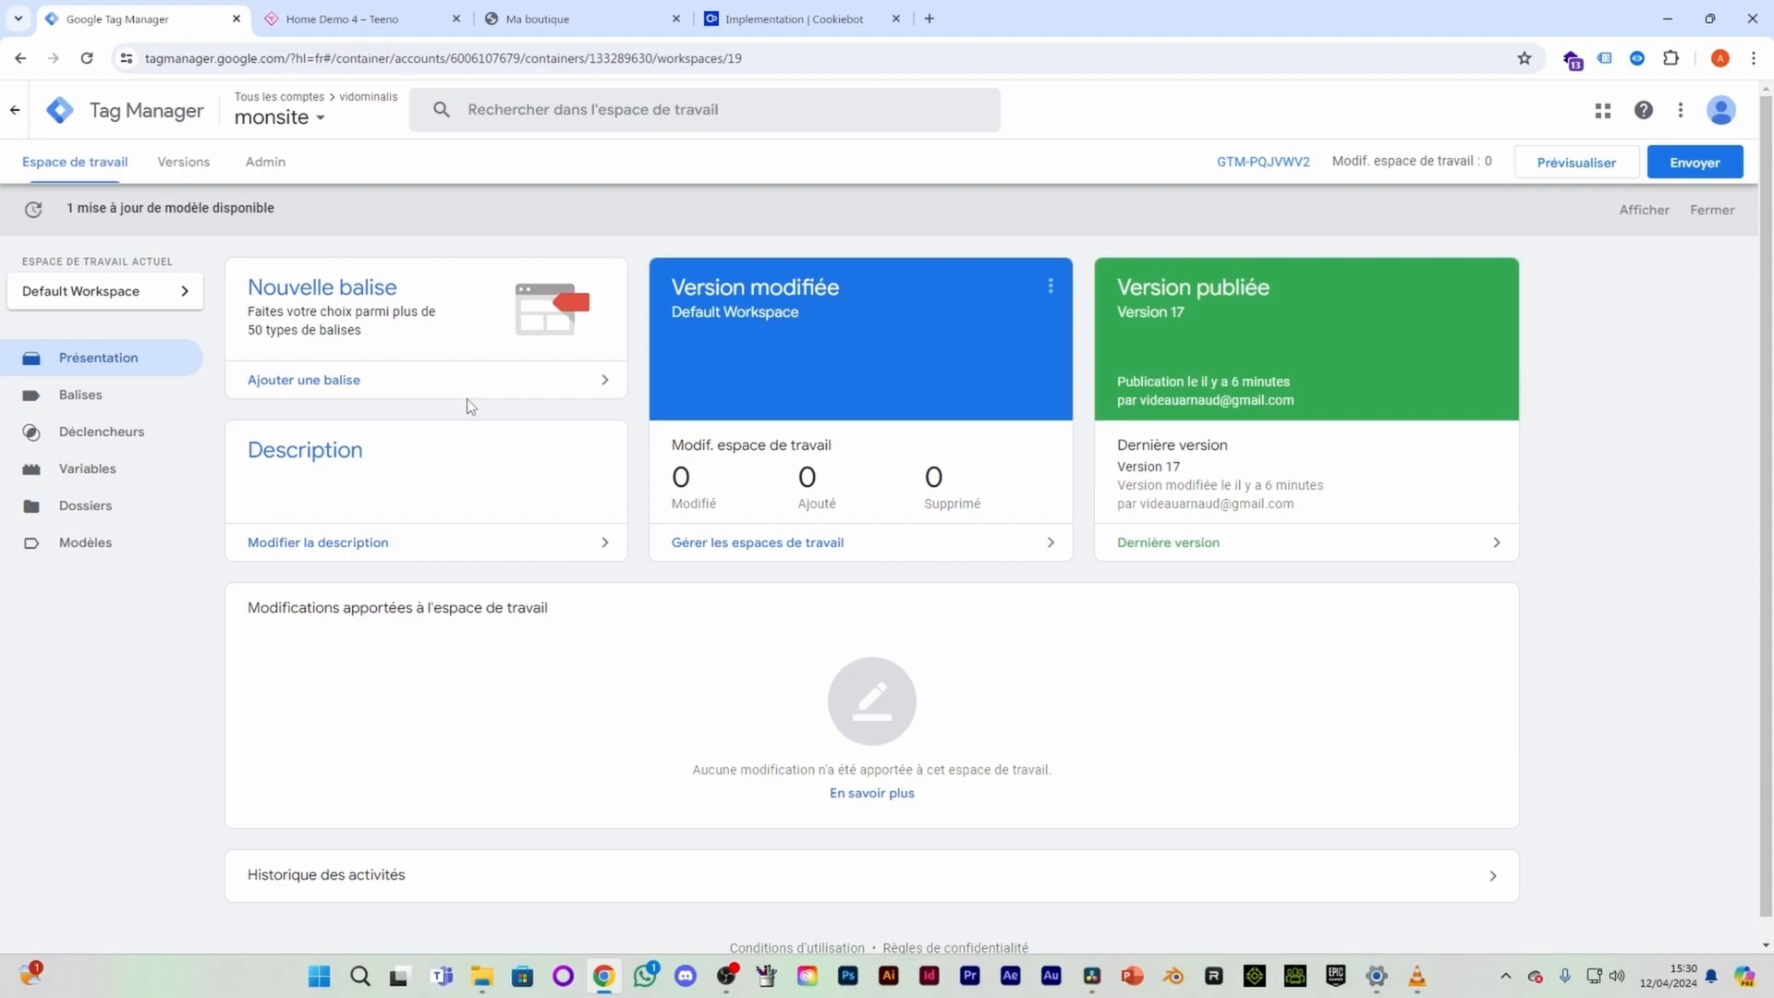
Step: Start a new tag in the Google Tag Manager container and bring up its tag type choices
left_click(149, 401)
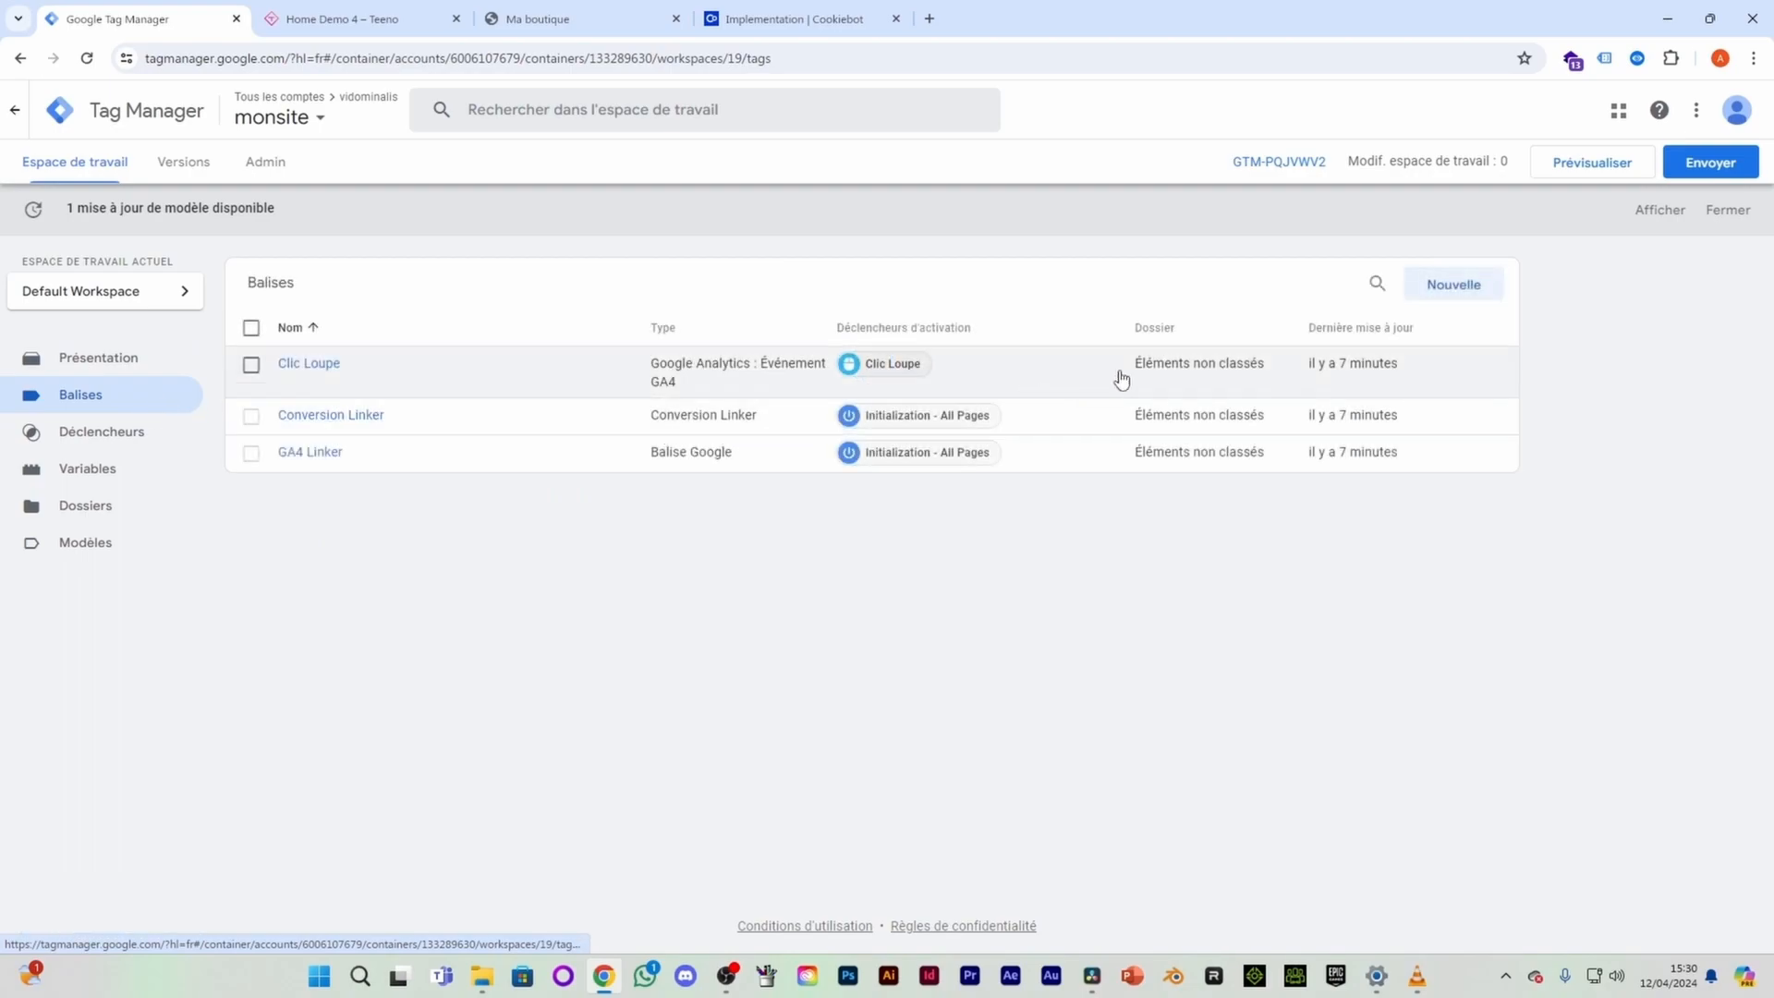
left_click(1438, 292)
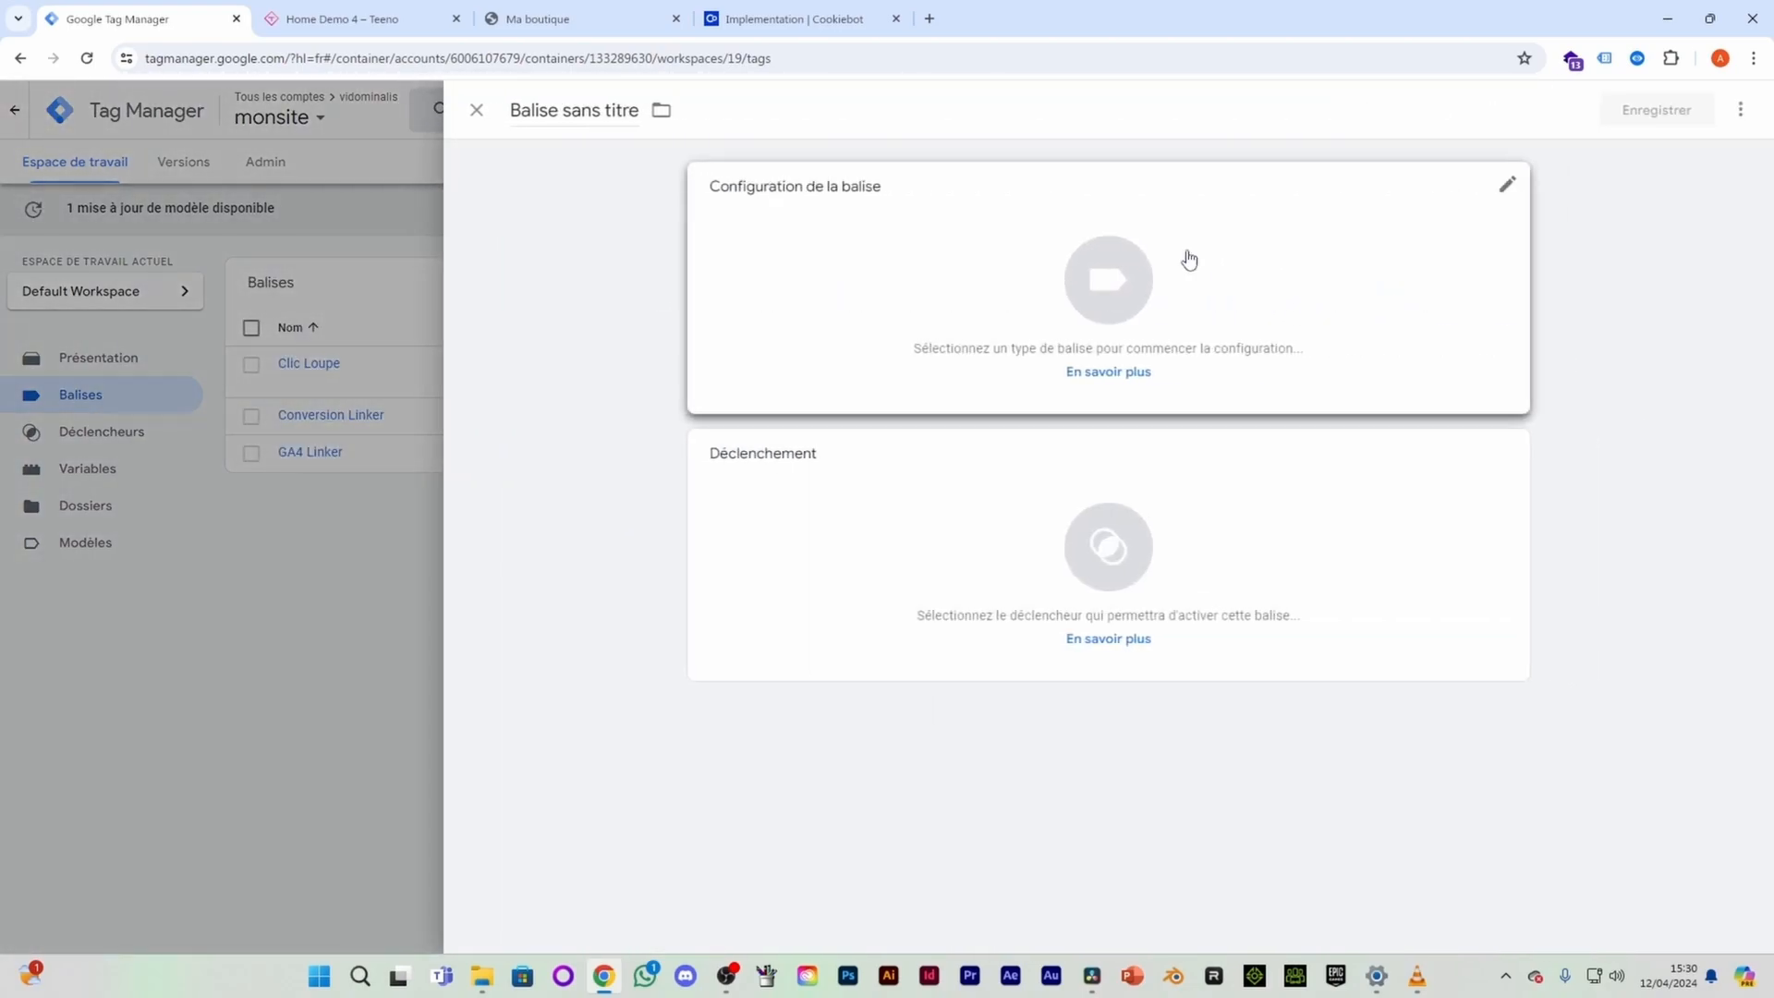
left_click(994, 264)
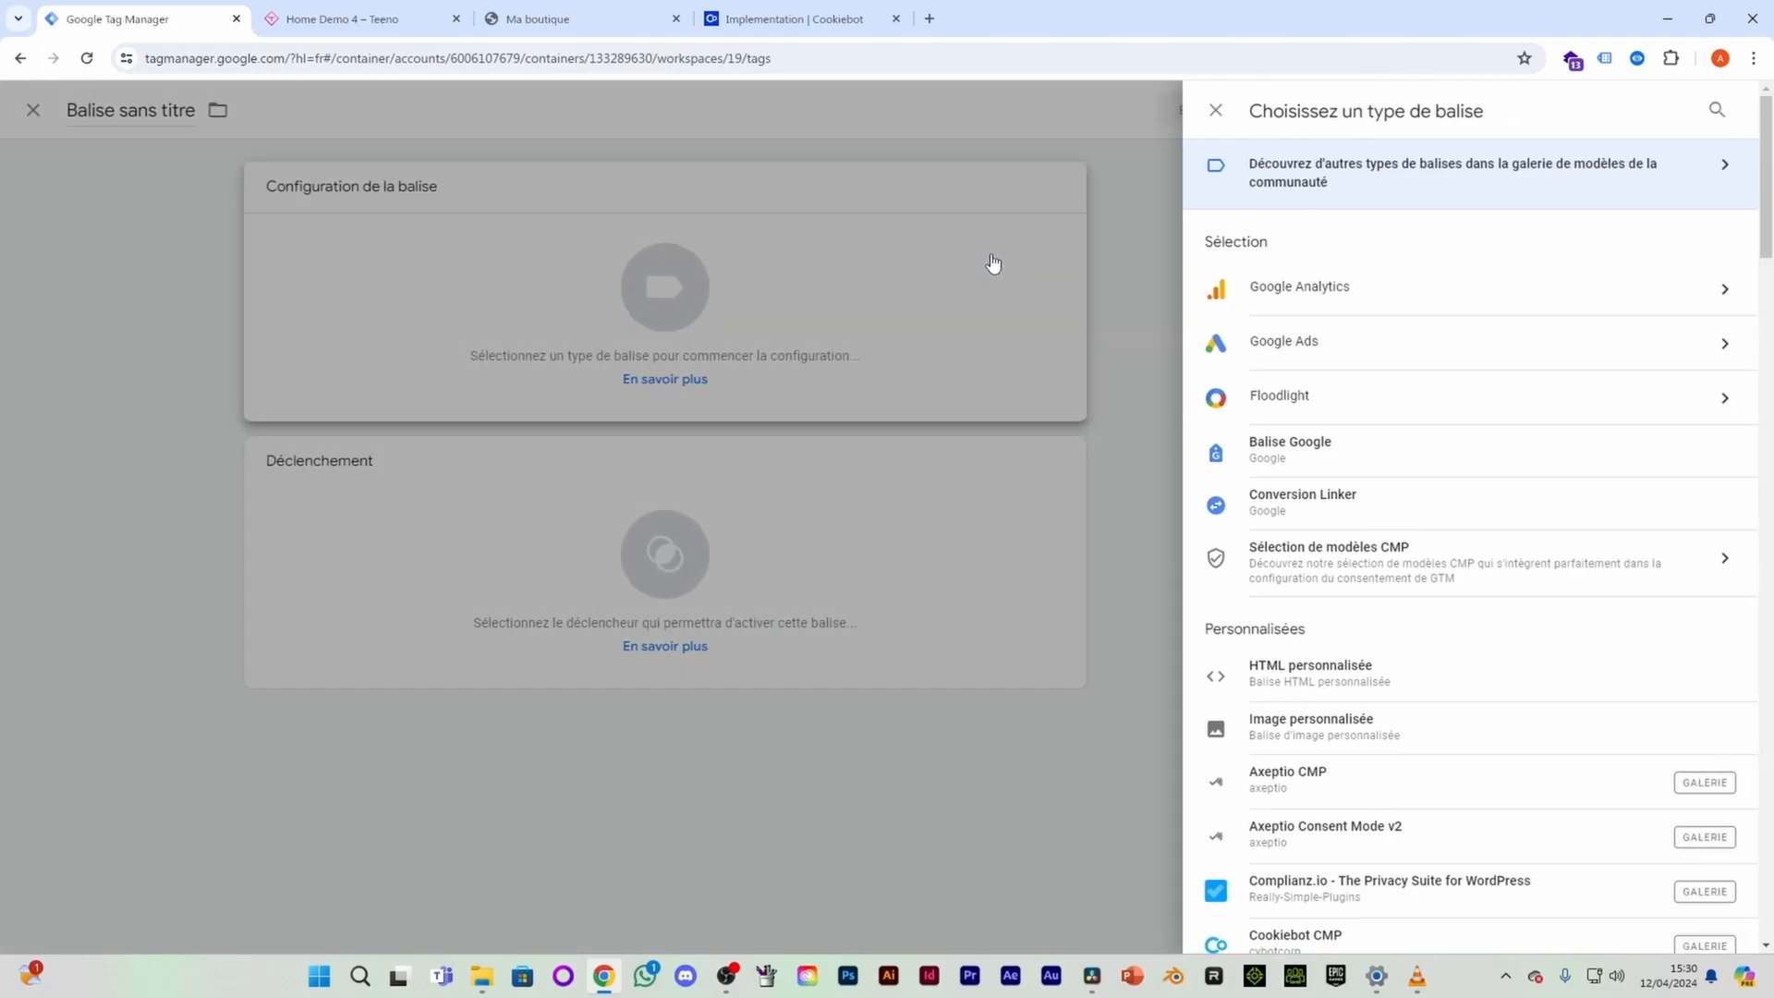
Step: Search the community template gallery for "cookiebot" and use the Cookiebot CMP template as the tag type
left_click(1304, 185)
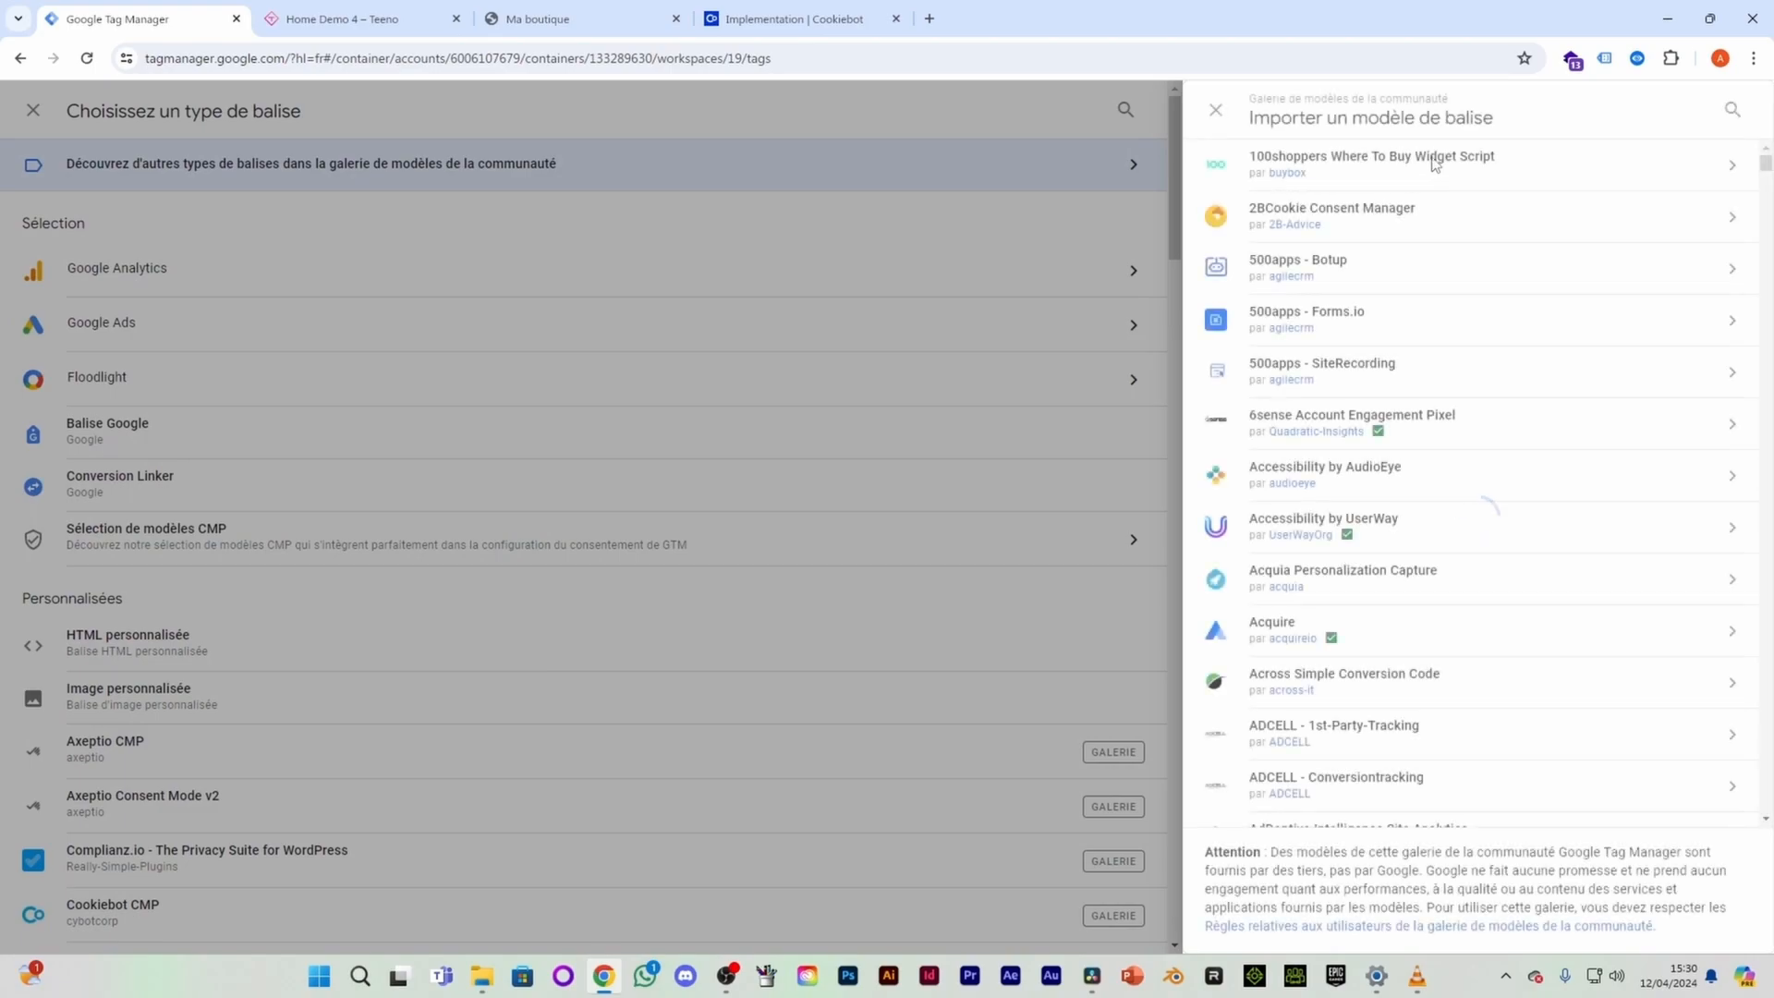
left_click(1734, 111)
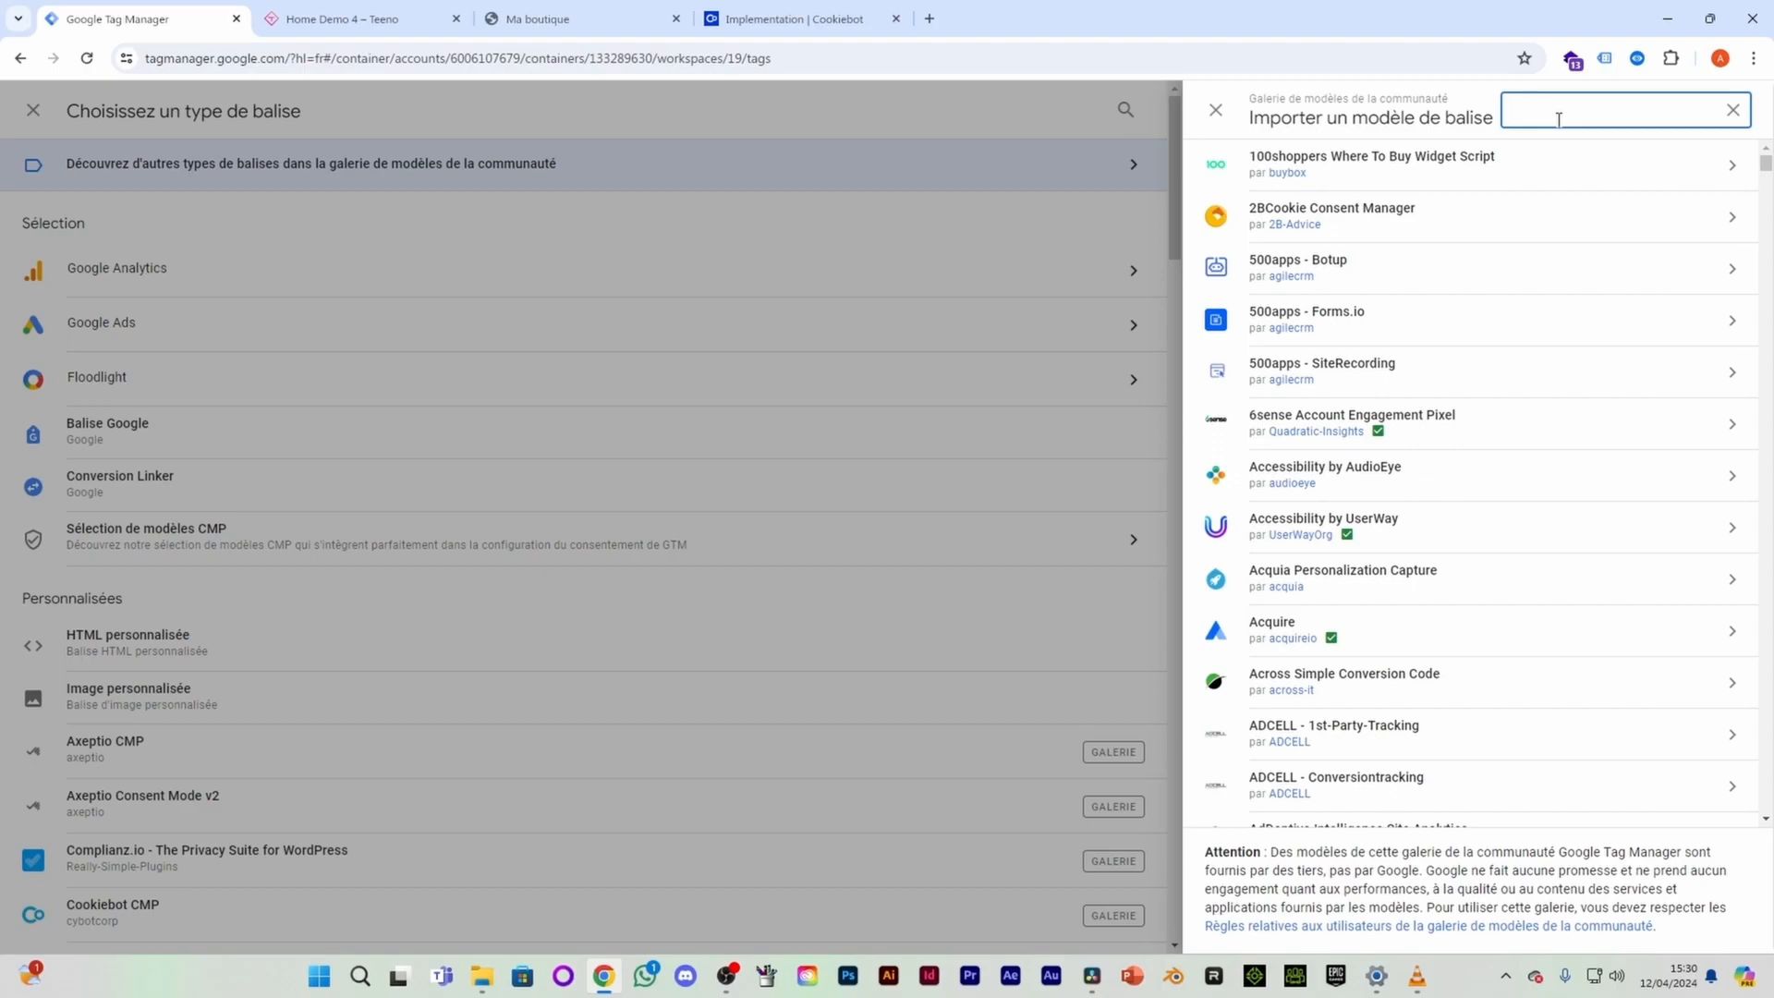
type("cookiebot")
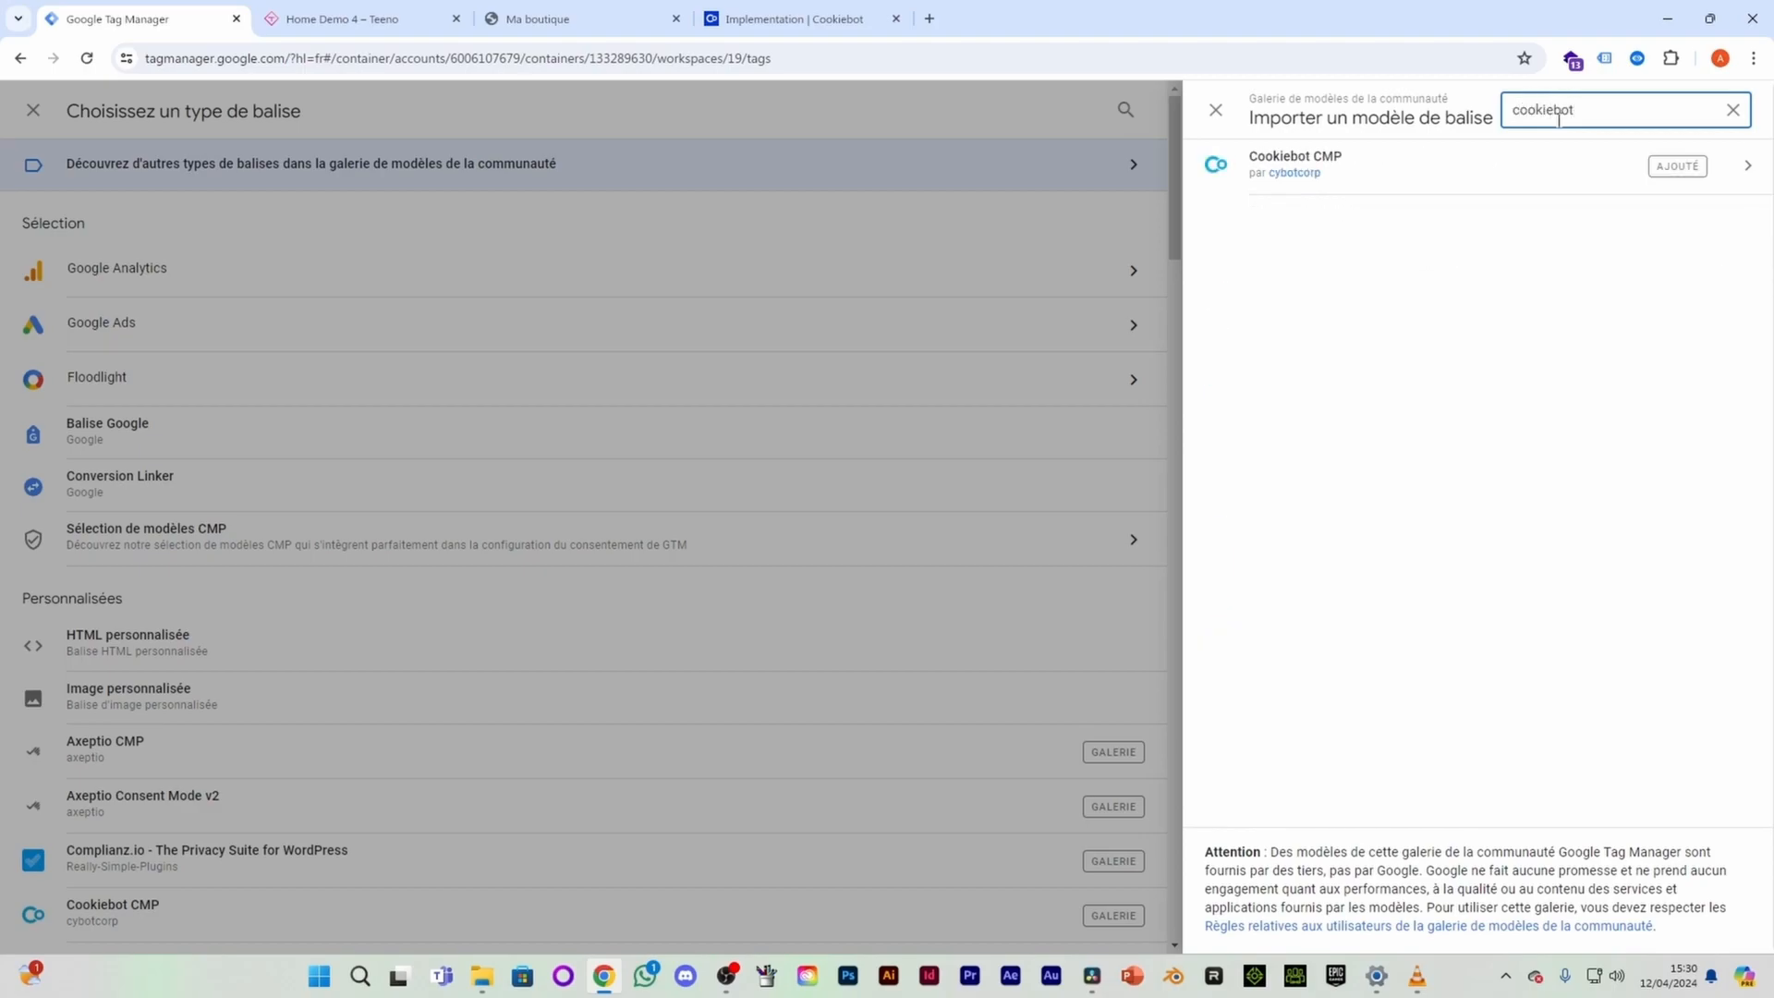
left_click(1459, 174)
left_click(1617, 111)
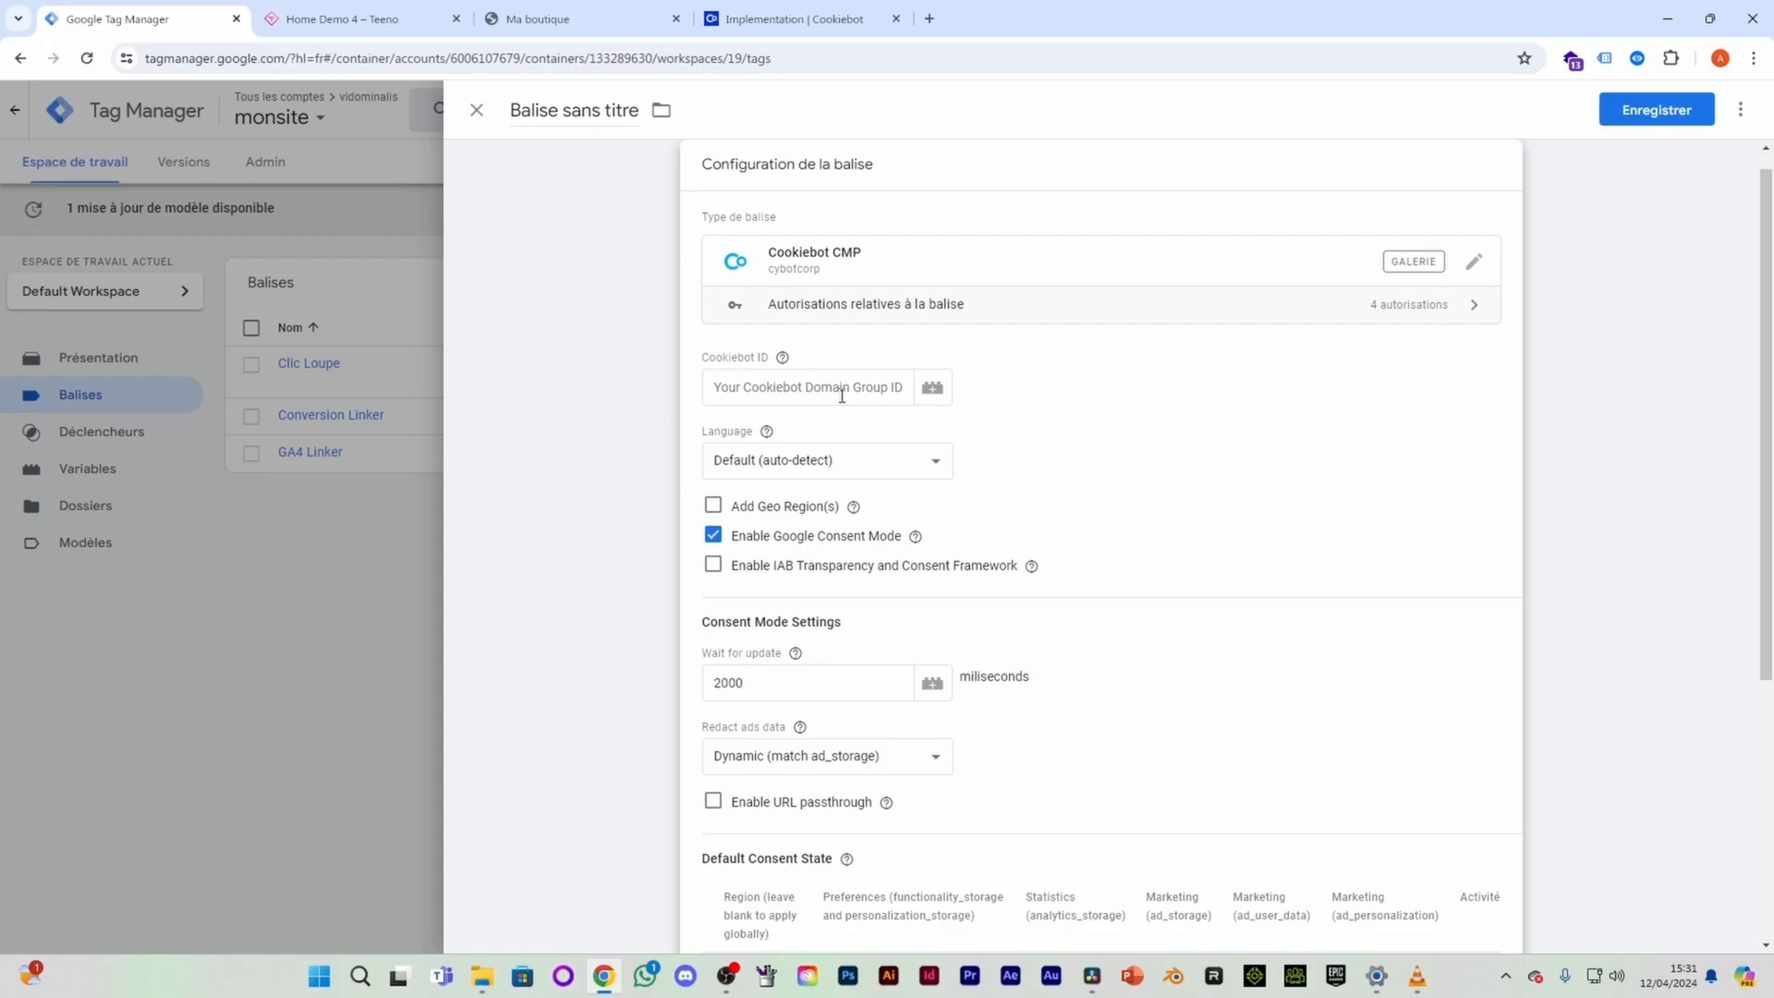
Step: Copy the domain group ID from Cookiebot's embed script and paste it as the Cookiebot ID of the new Google Tag Manager tag
left_click(753, 20)
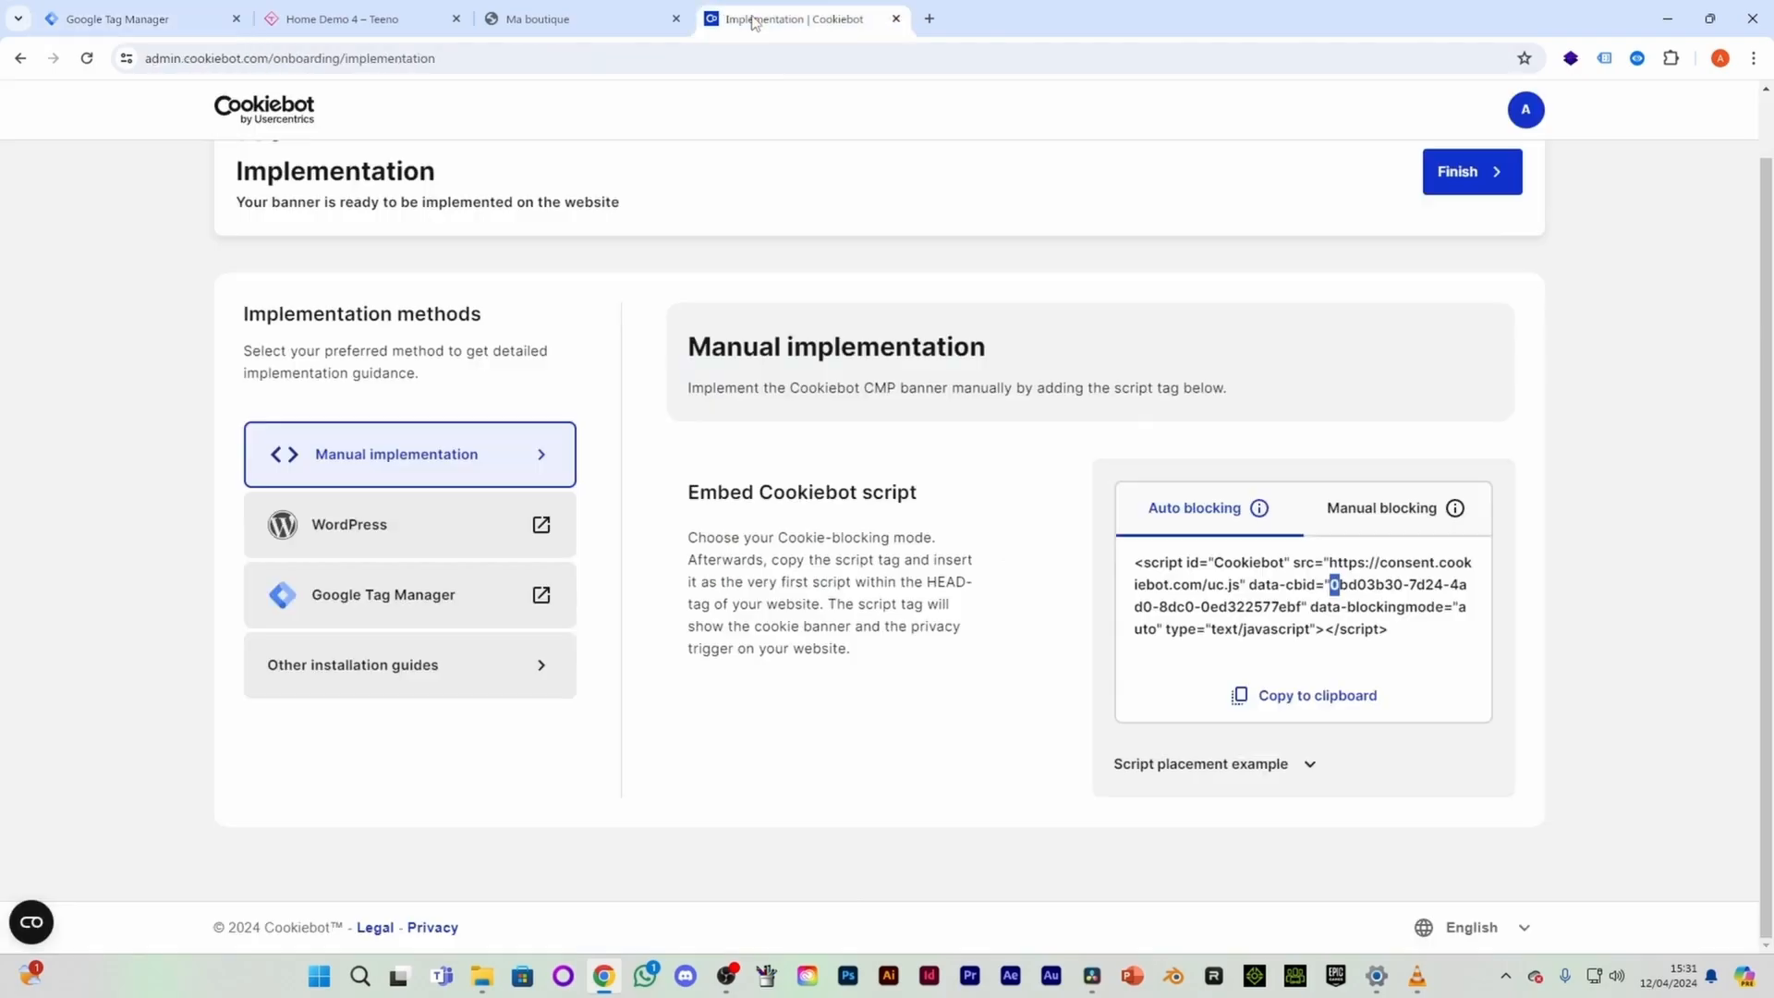
left_click(1332, 584)
left_click_drag(1332, 584, 1303, 608)
key("ctrl+c")
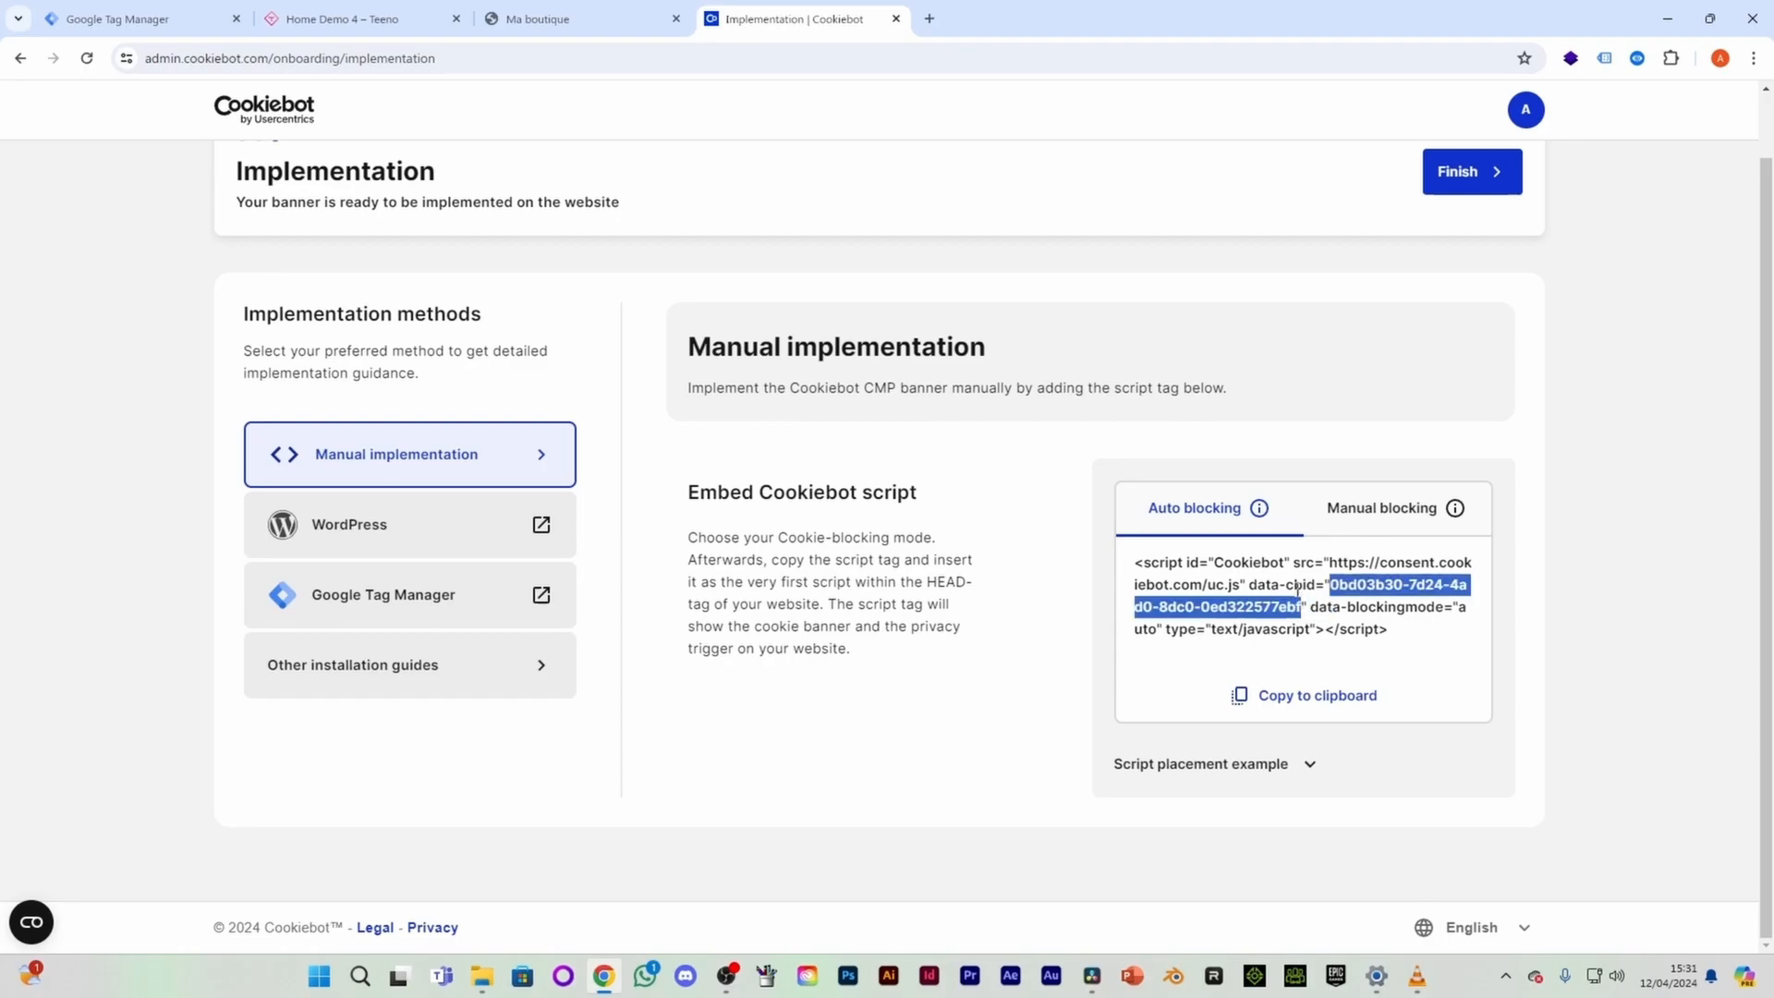
left_click(102, 13)
left_click(744, 386)
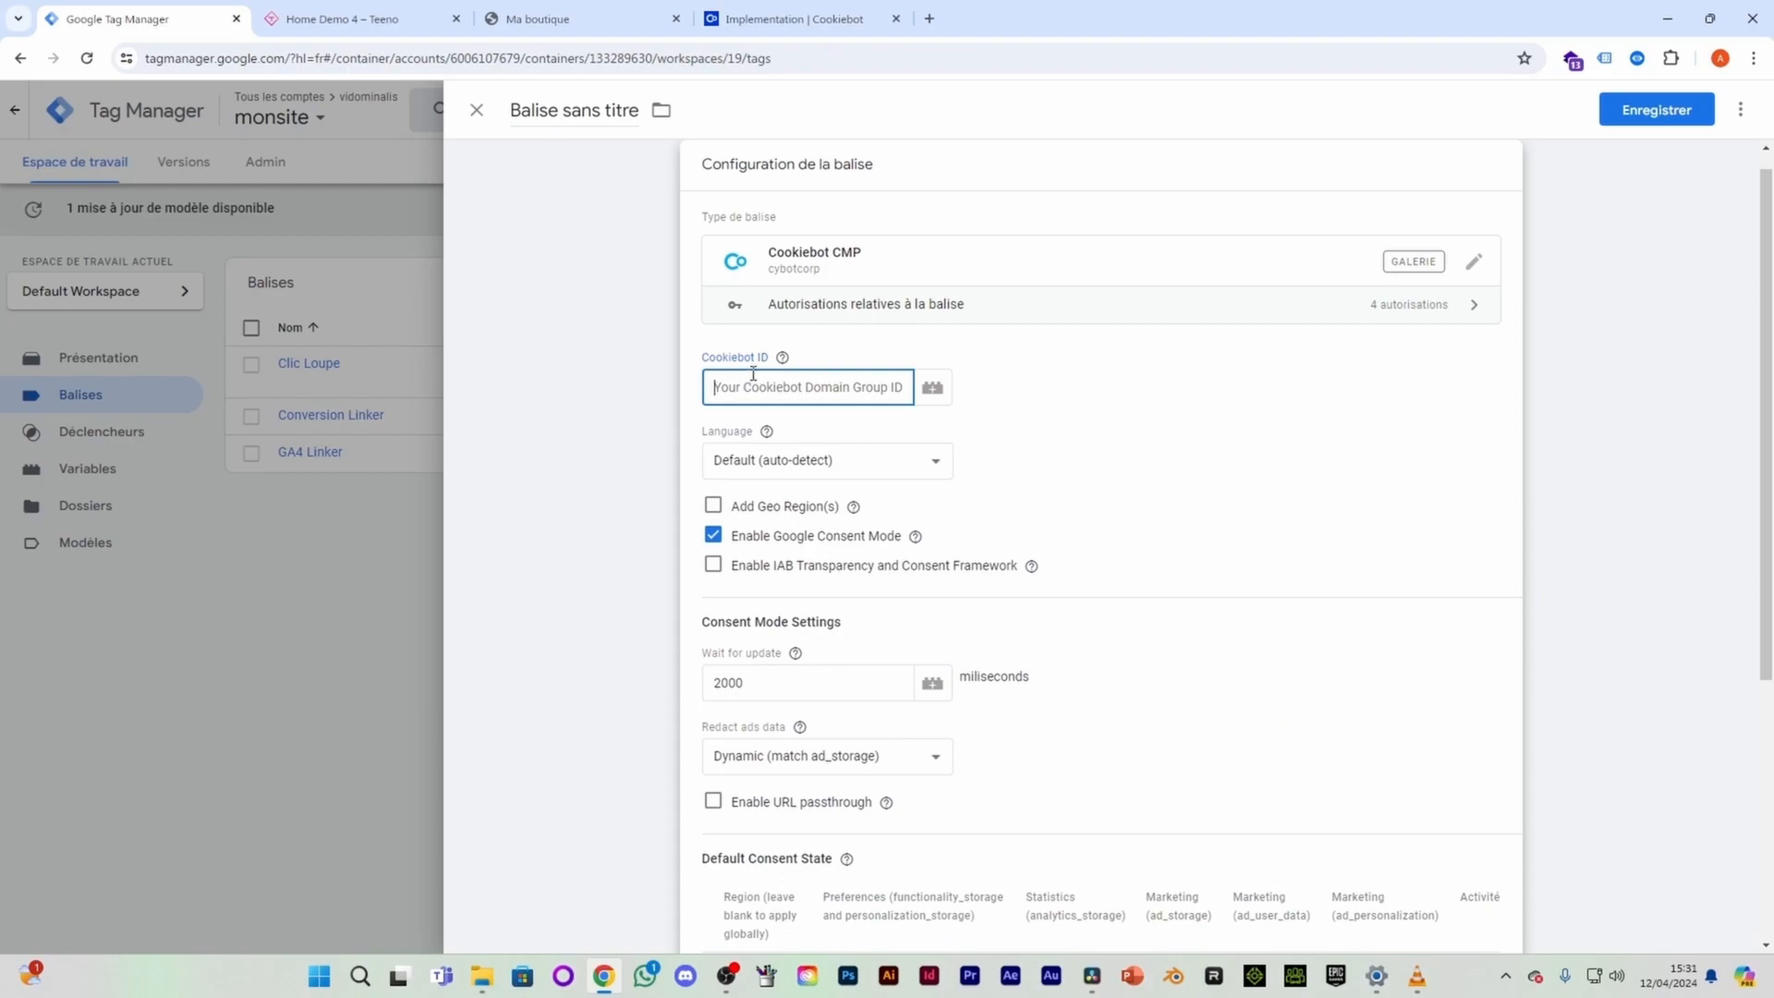
key("ctrl+v")
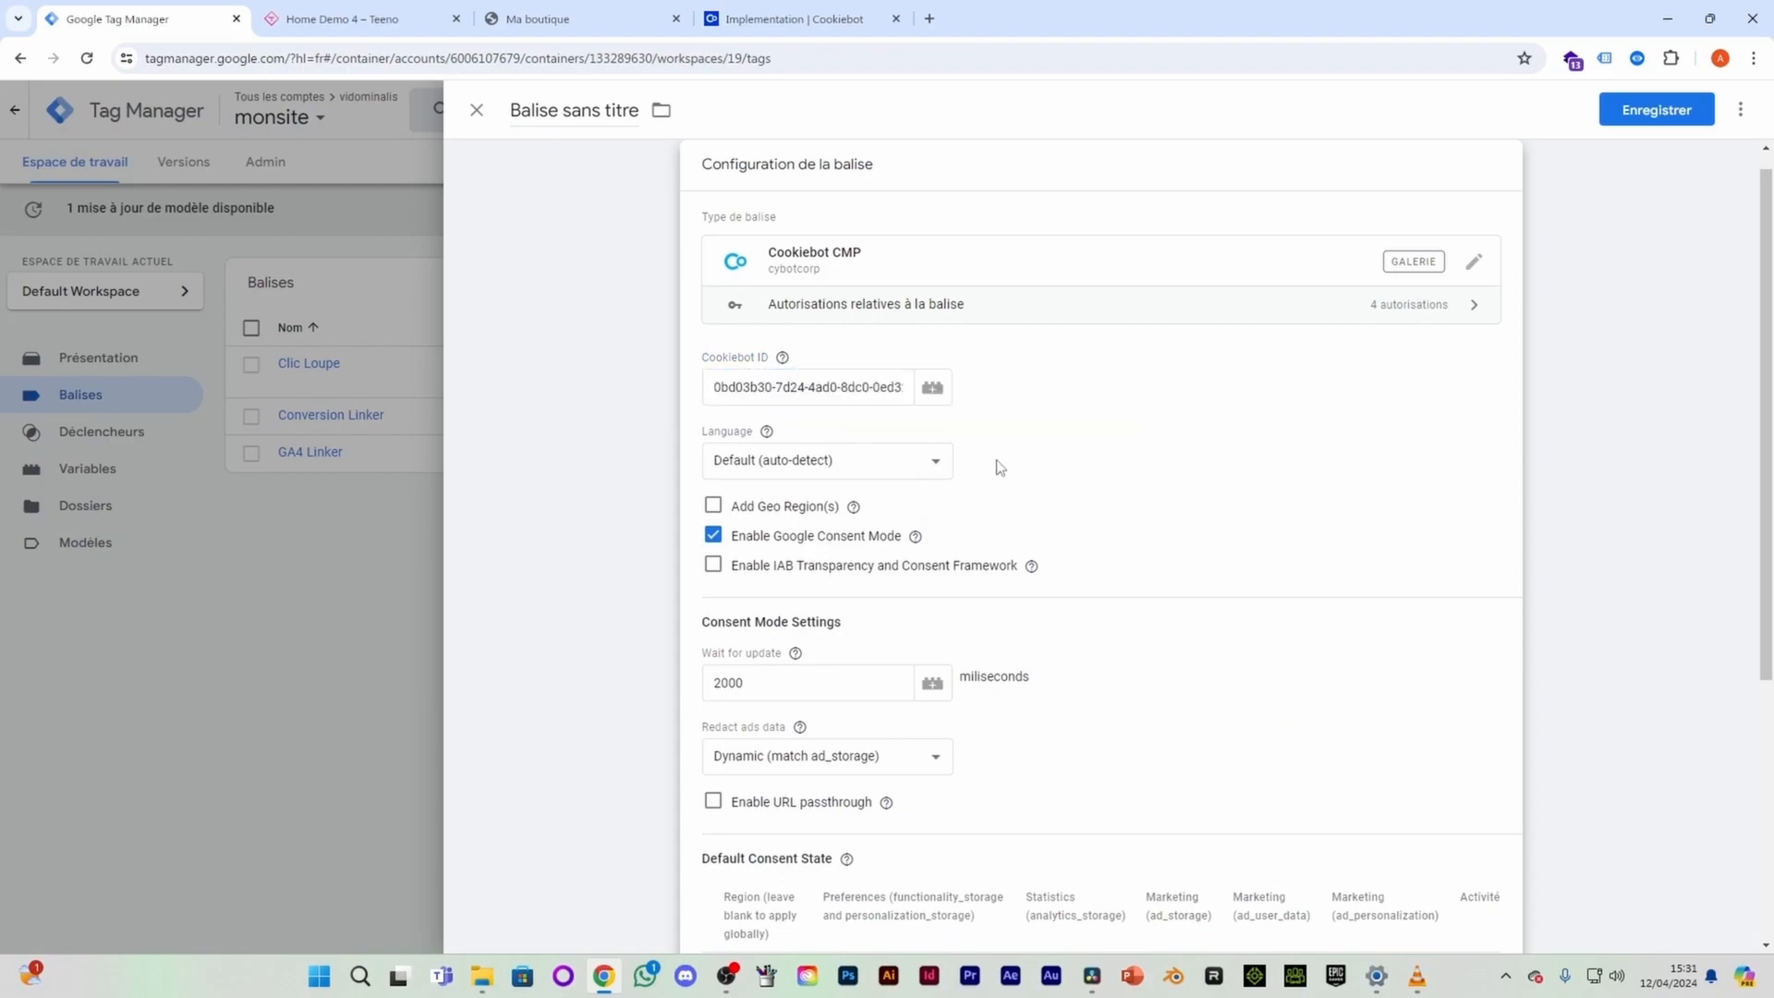
Step: Examine the tag's consent mode settings, including the redact ads data choices and the default consent states offered for a new region
scroll(818, 536, "down", 1)
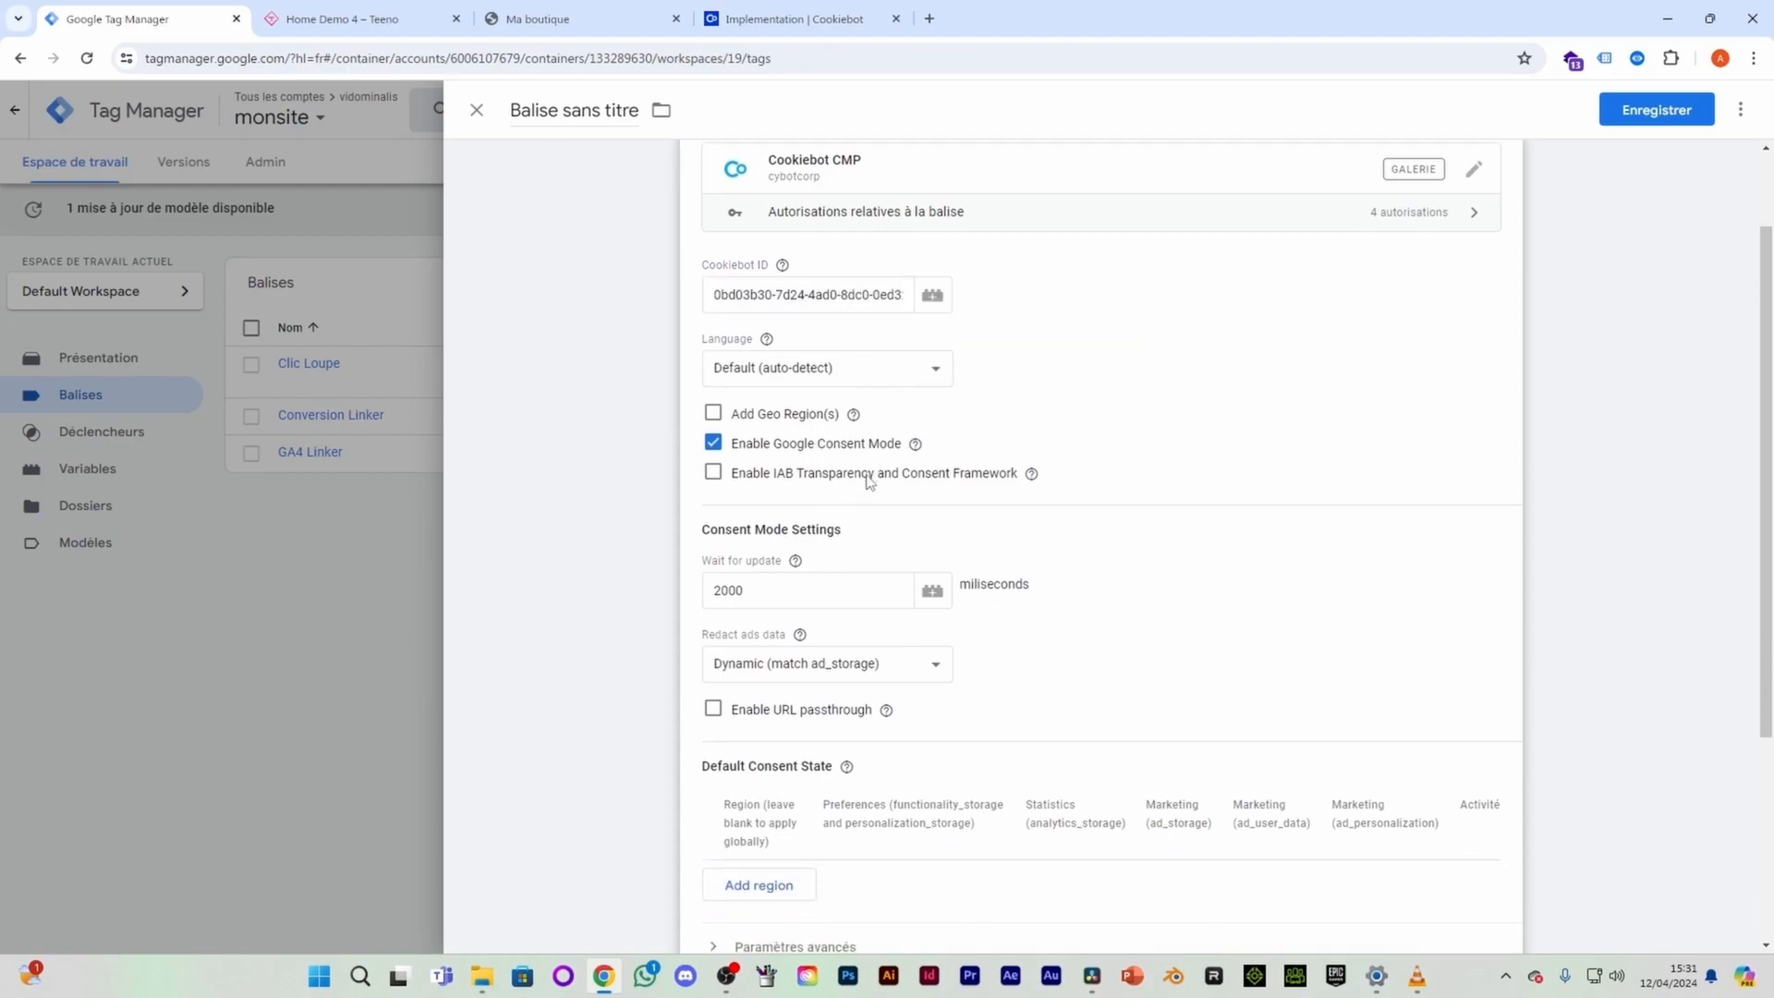
scroll(871, 480, "down", 1)
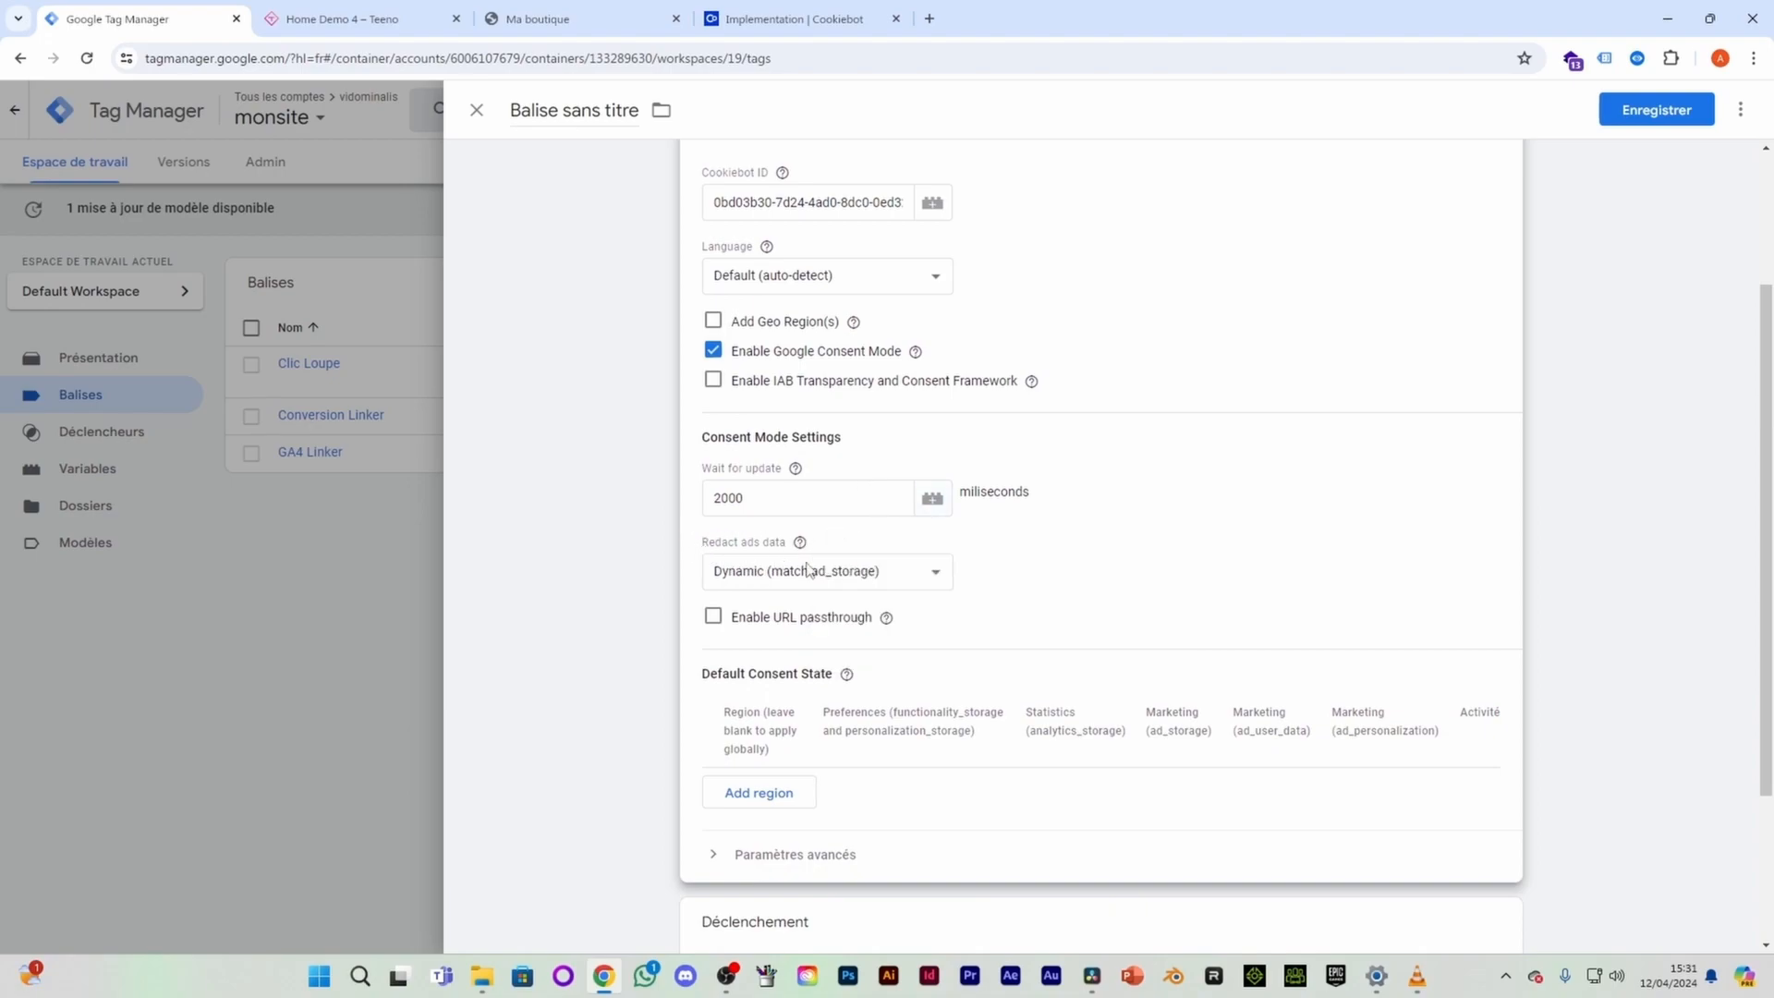
left_click(921, 583)
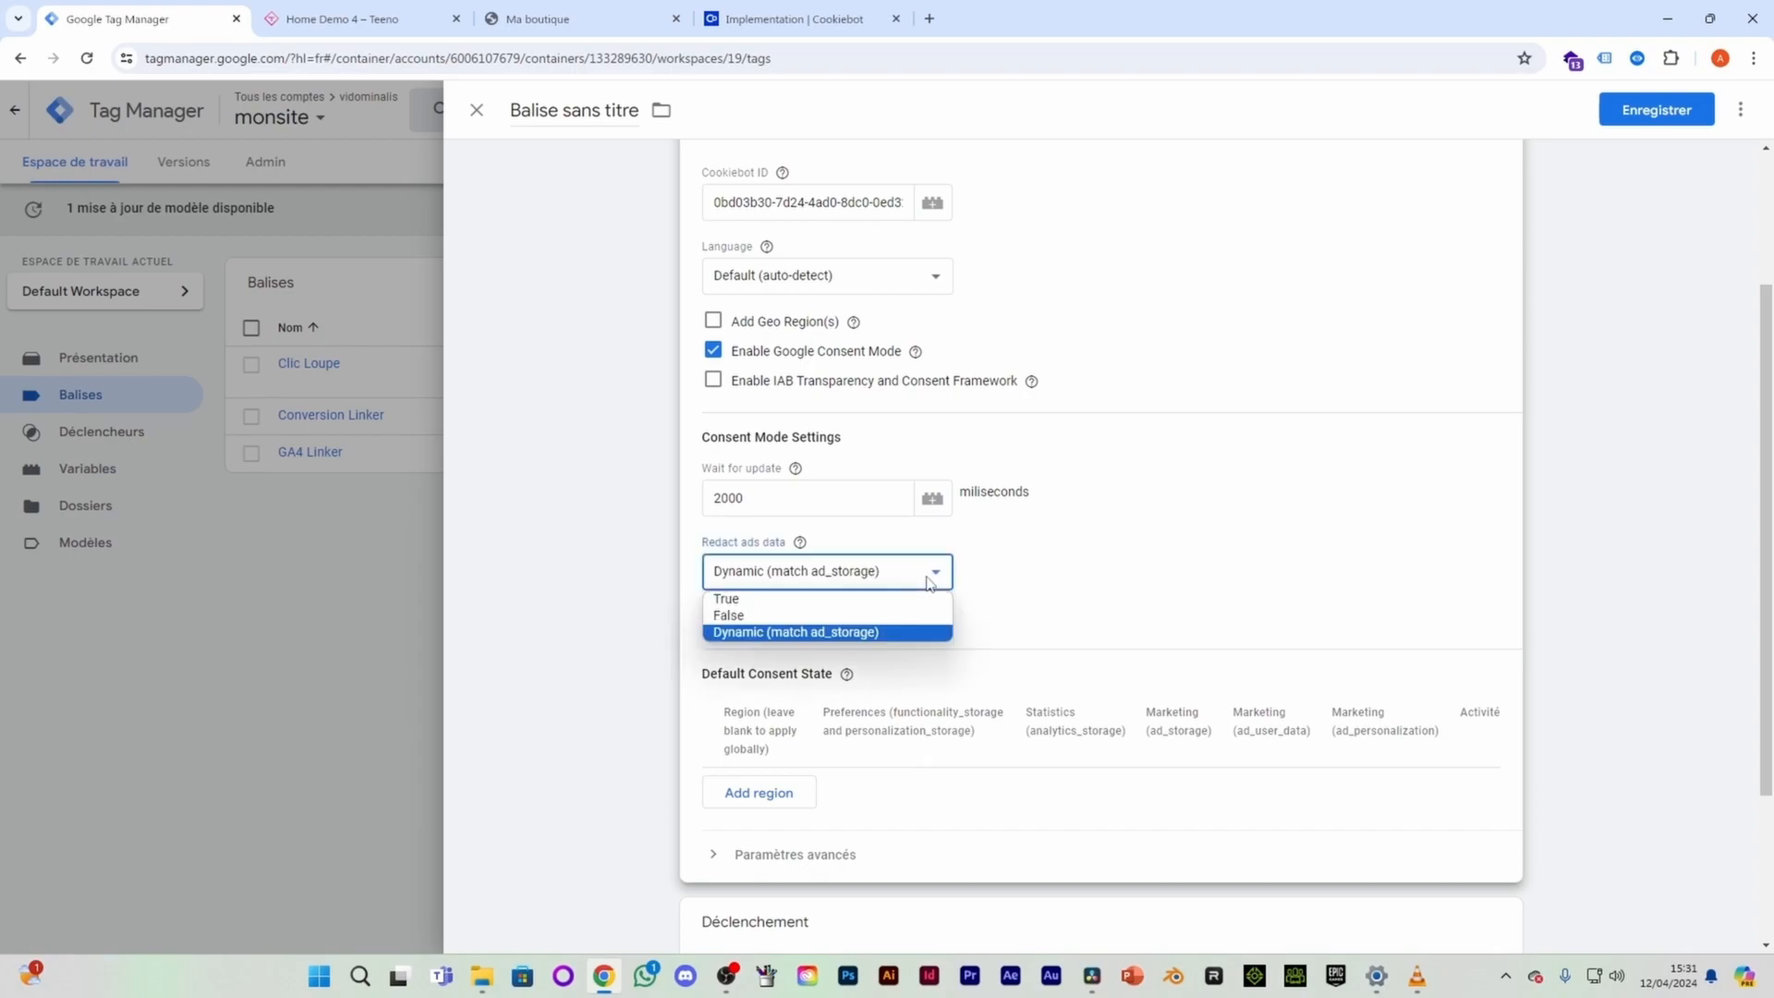
left_click(929, 580)
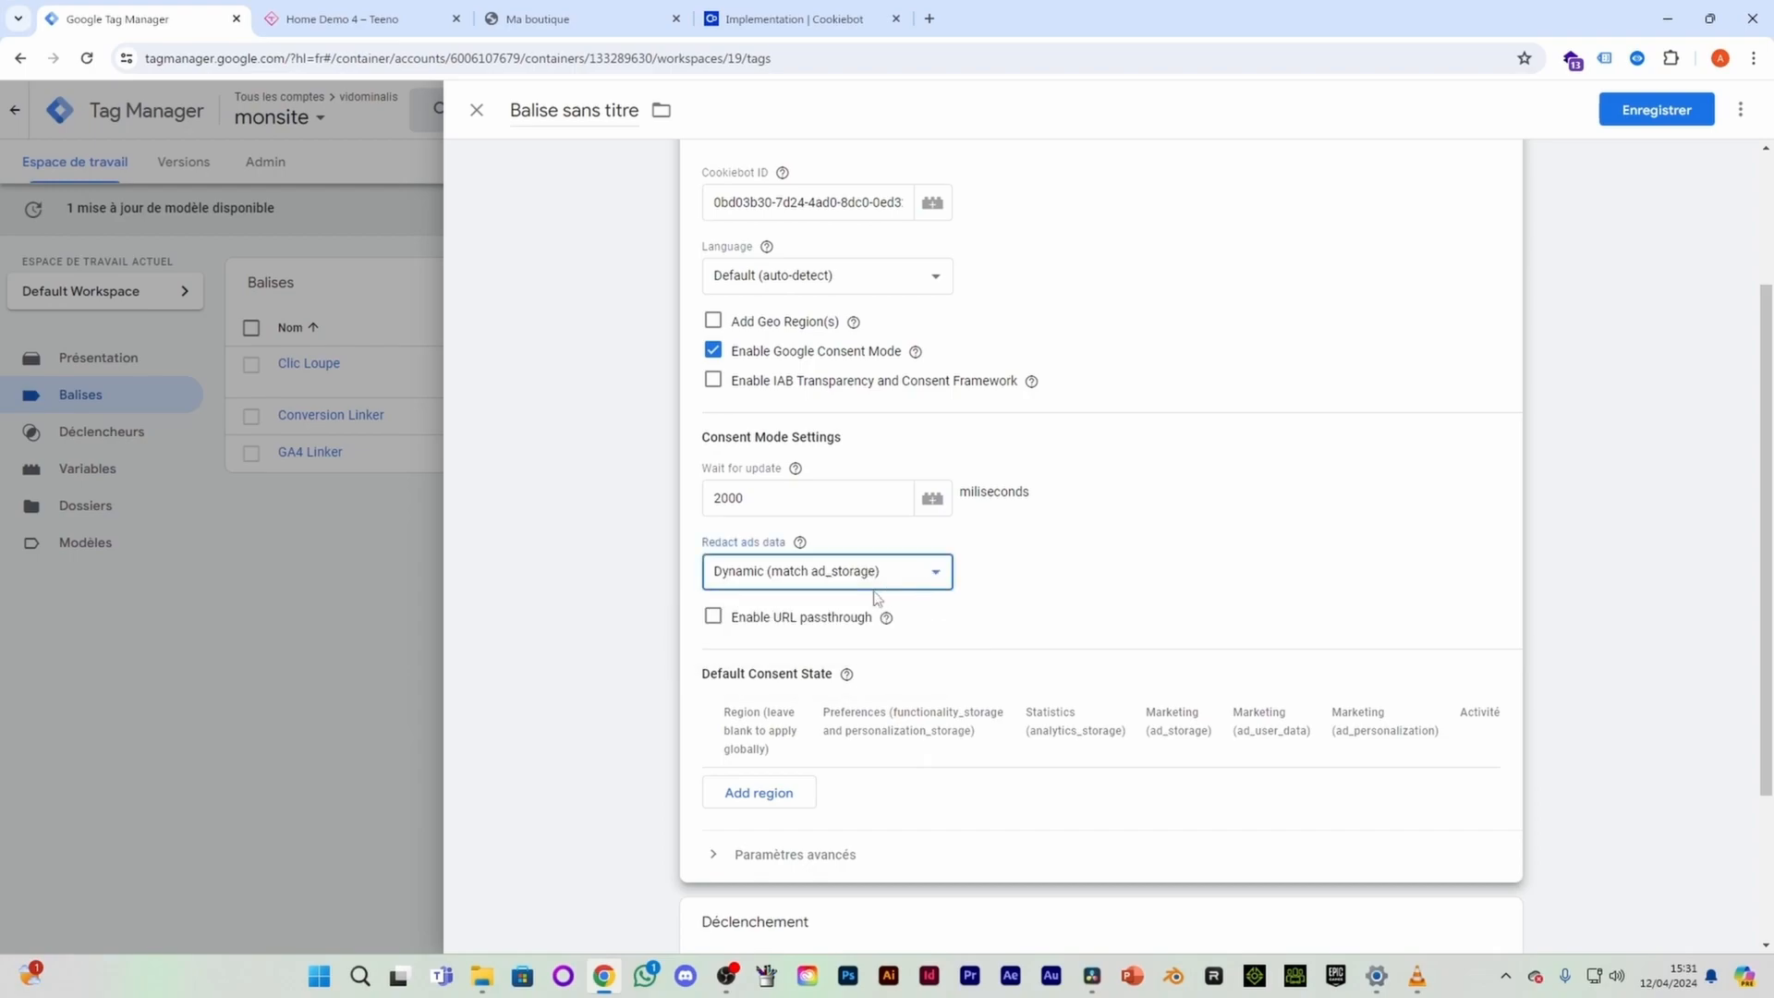
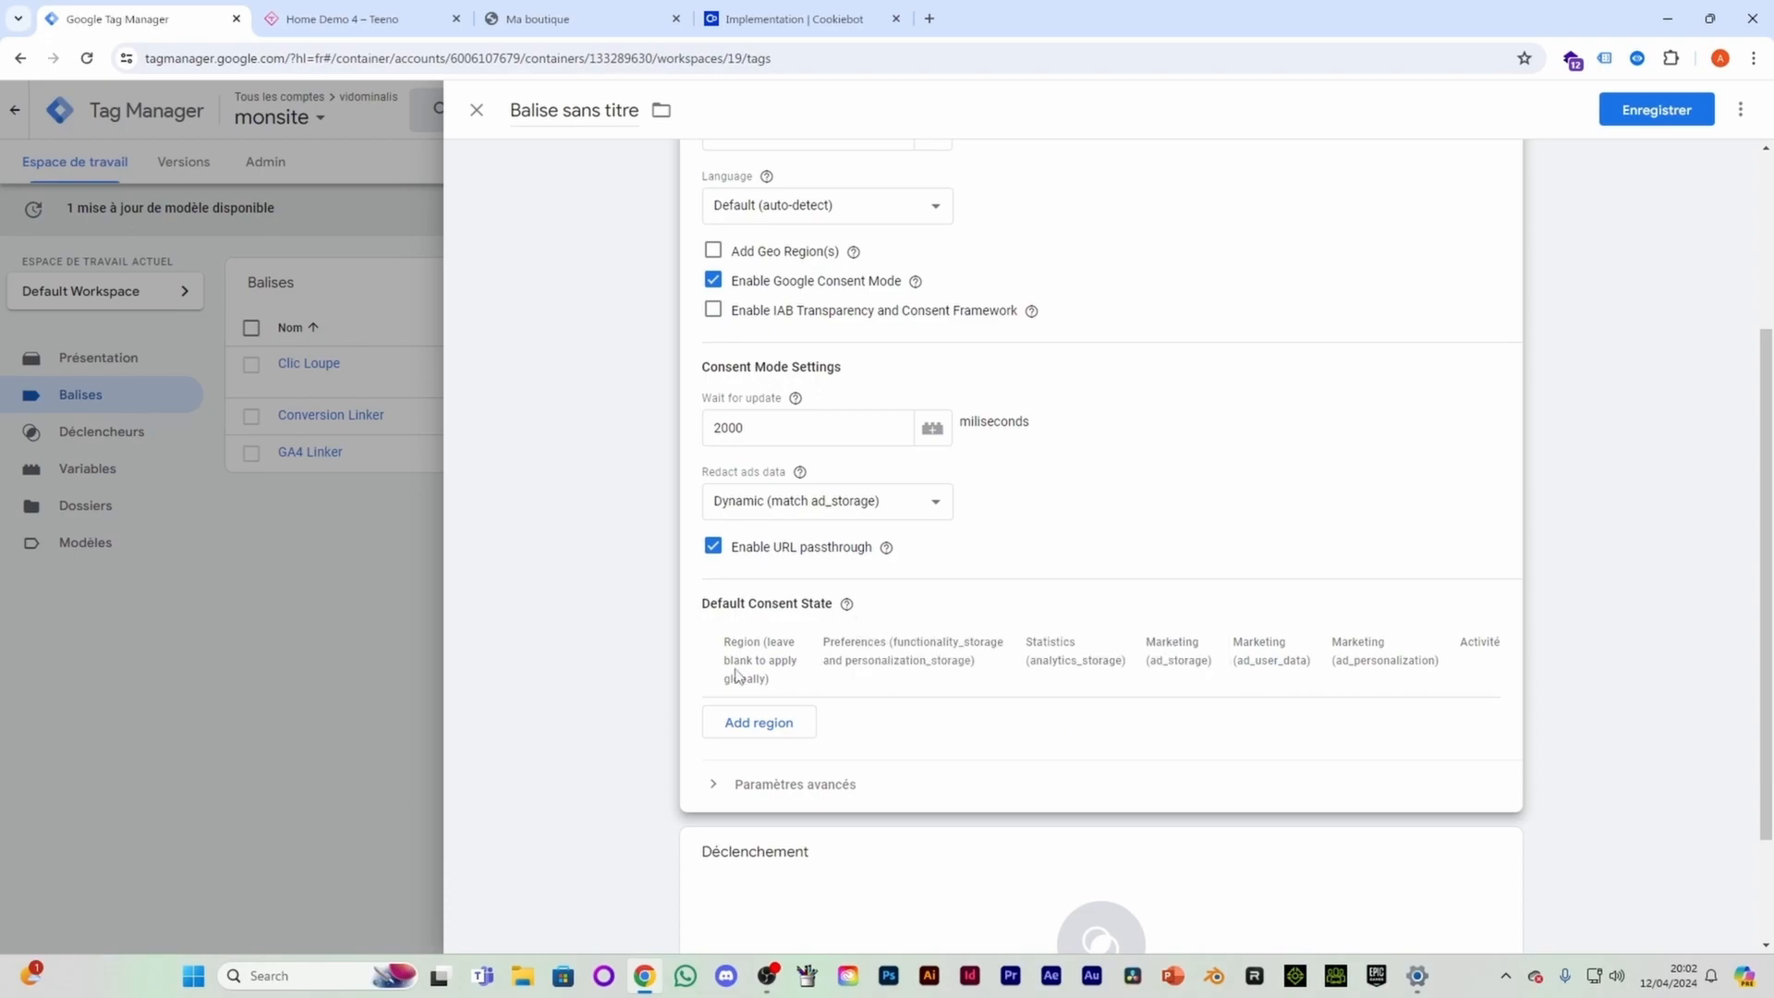
scroll(776, 666, "down", 1)
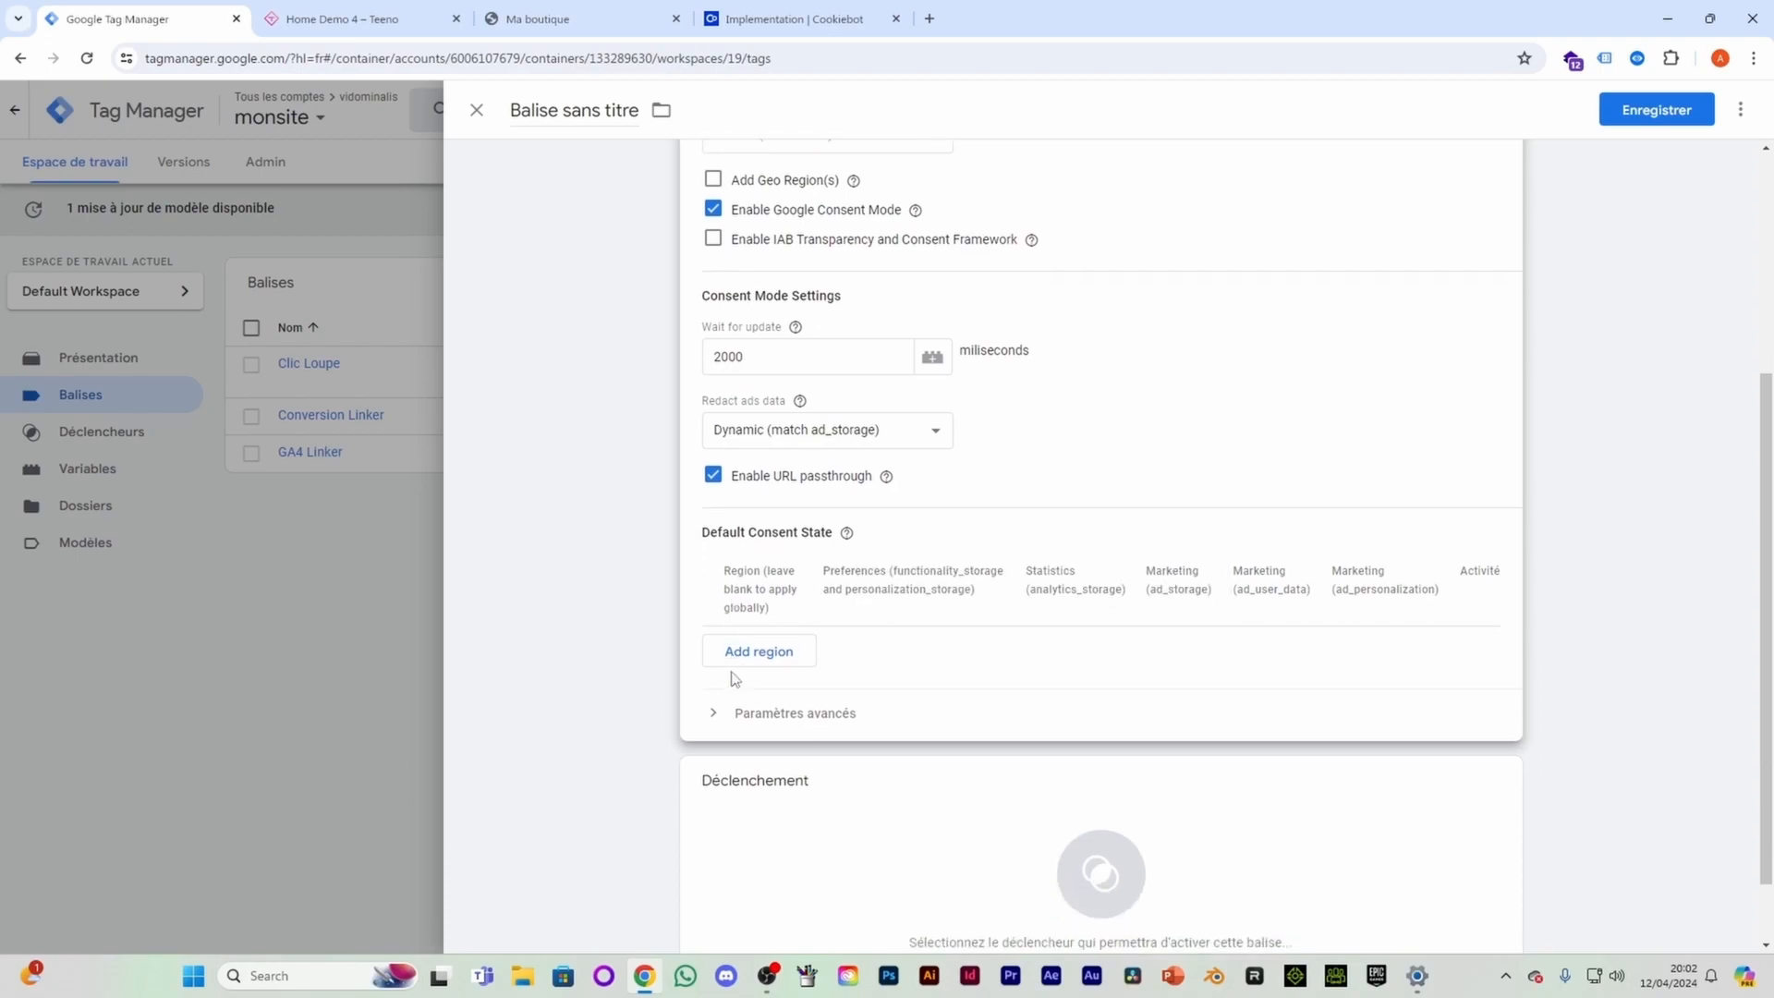
left_click(780, 645)
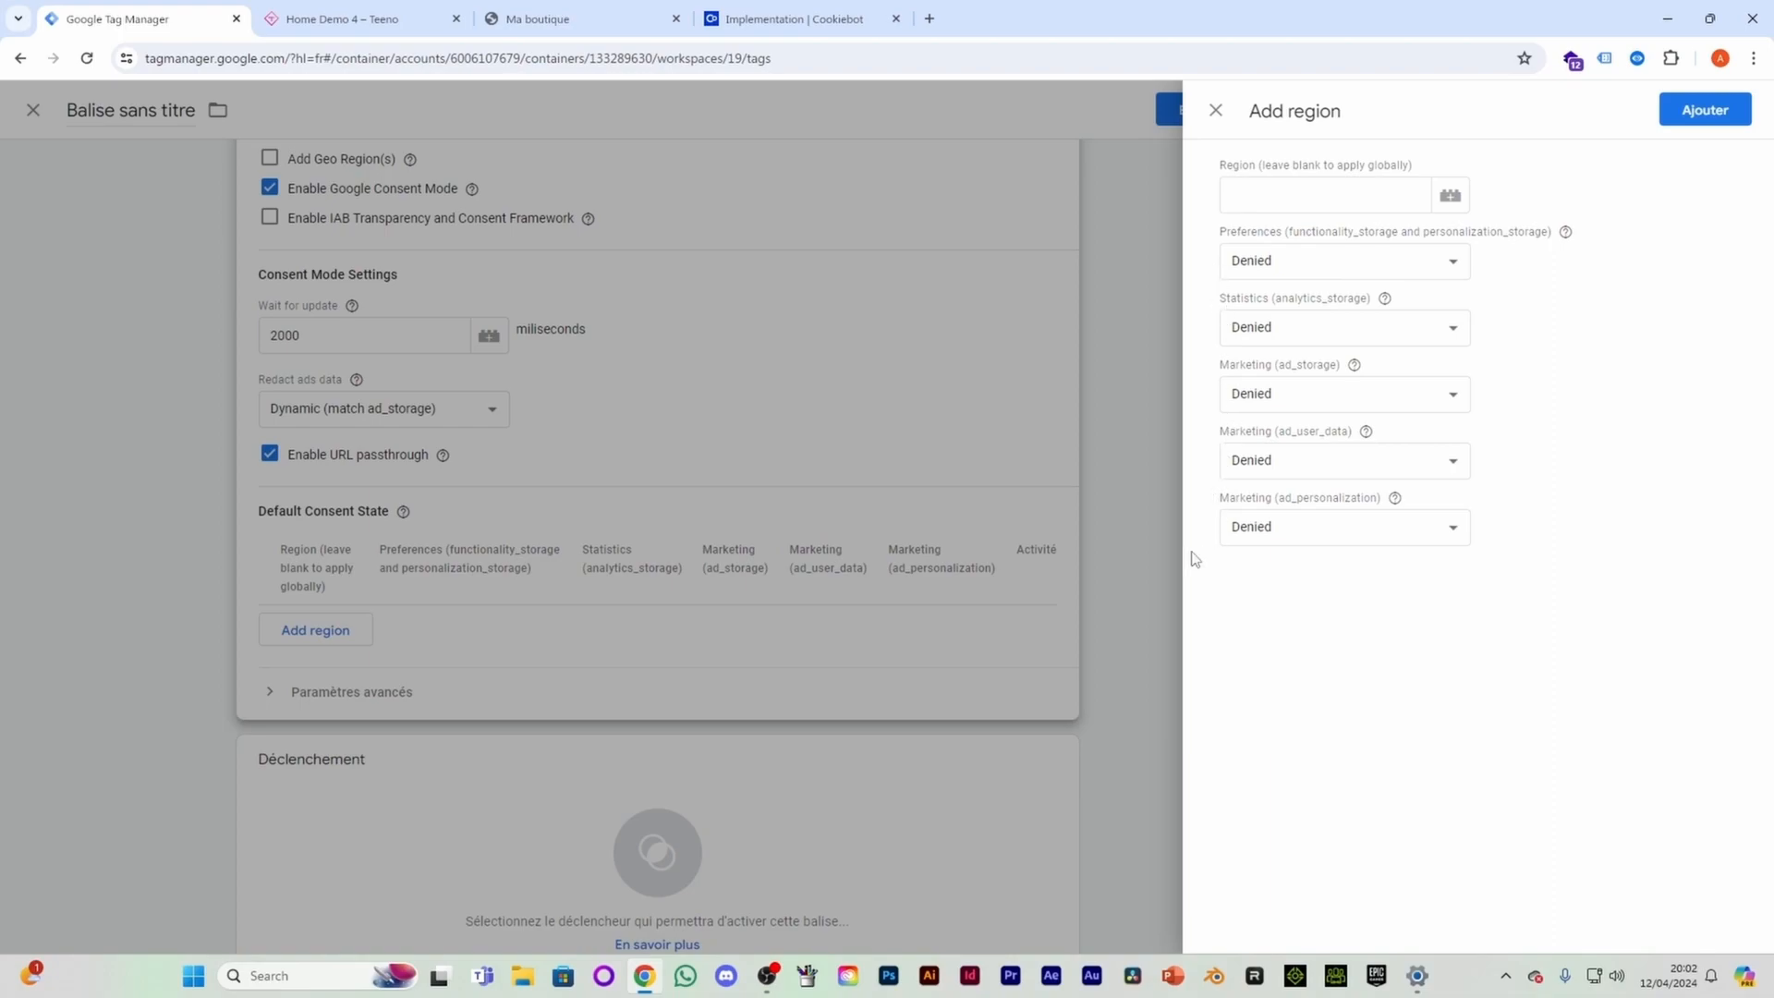
left_click(1094, 581)
Step: Assign the Consent Initialization - All Pages trigger to the tag and save it under the name Cookiebot CMP
scroll(1063, 647, "down", 1)
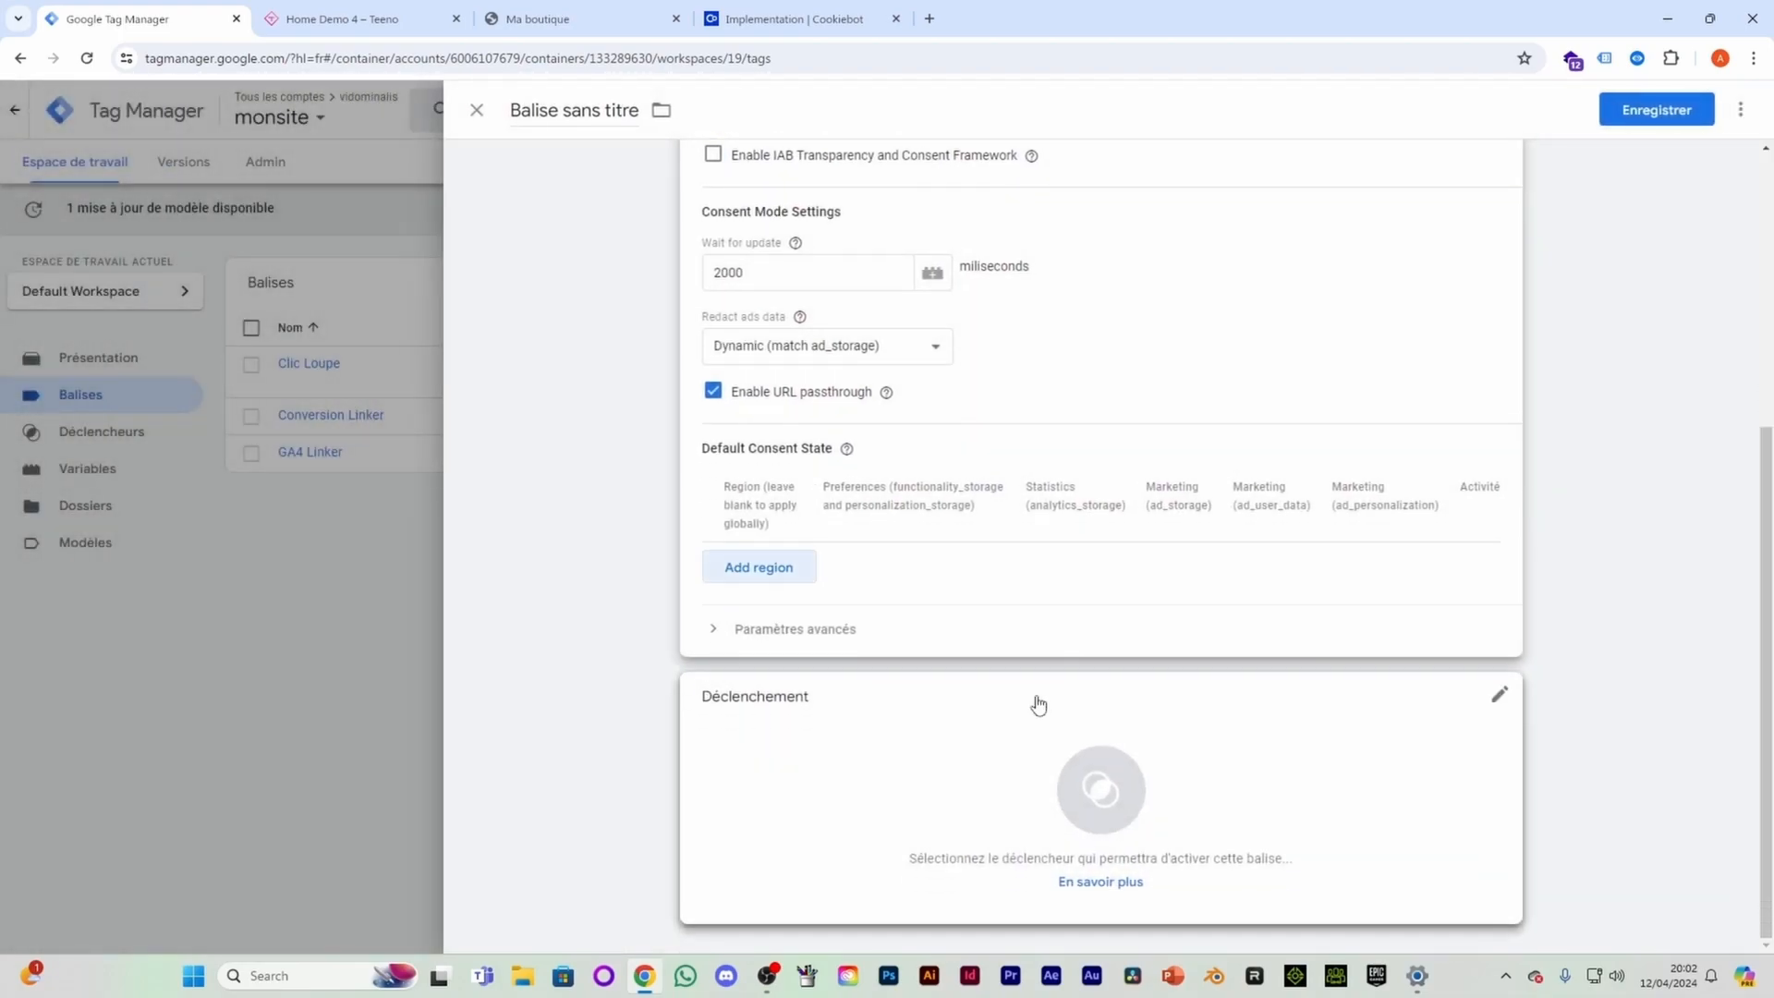
left_click(974, 780)
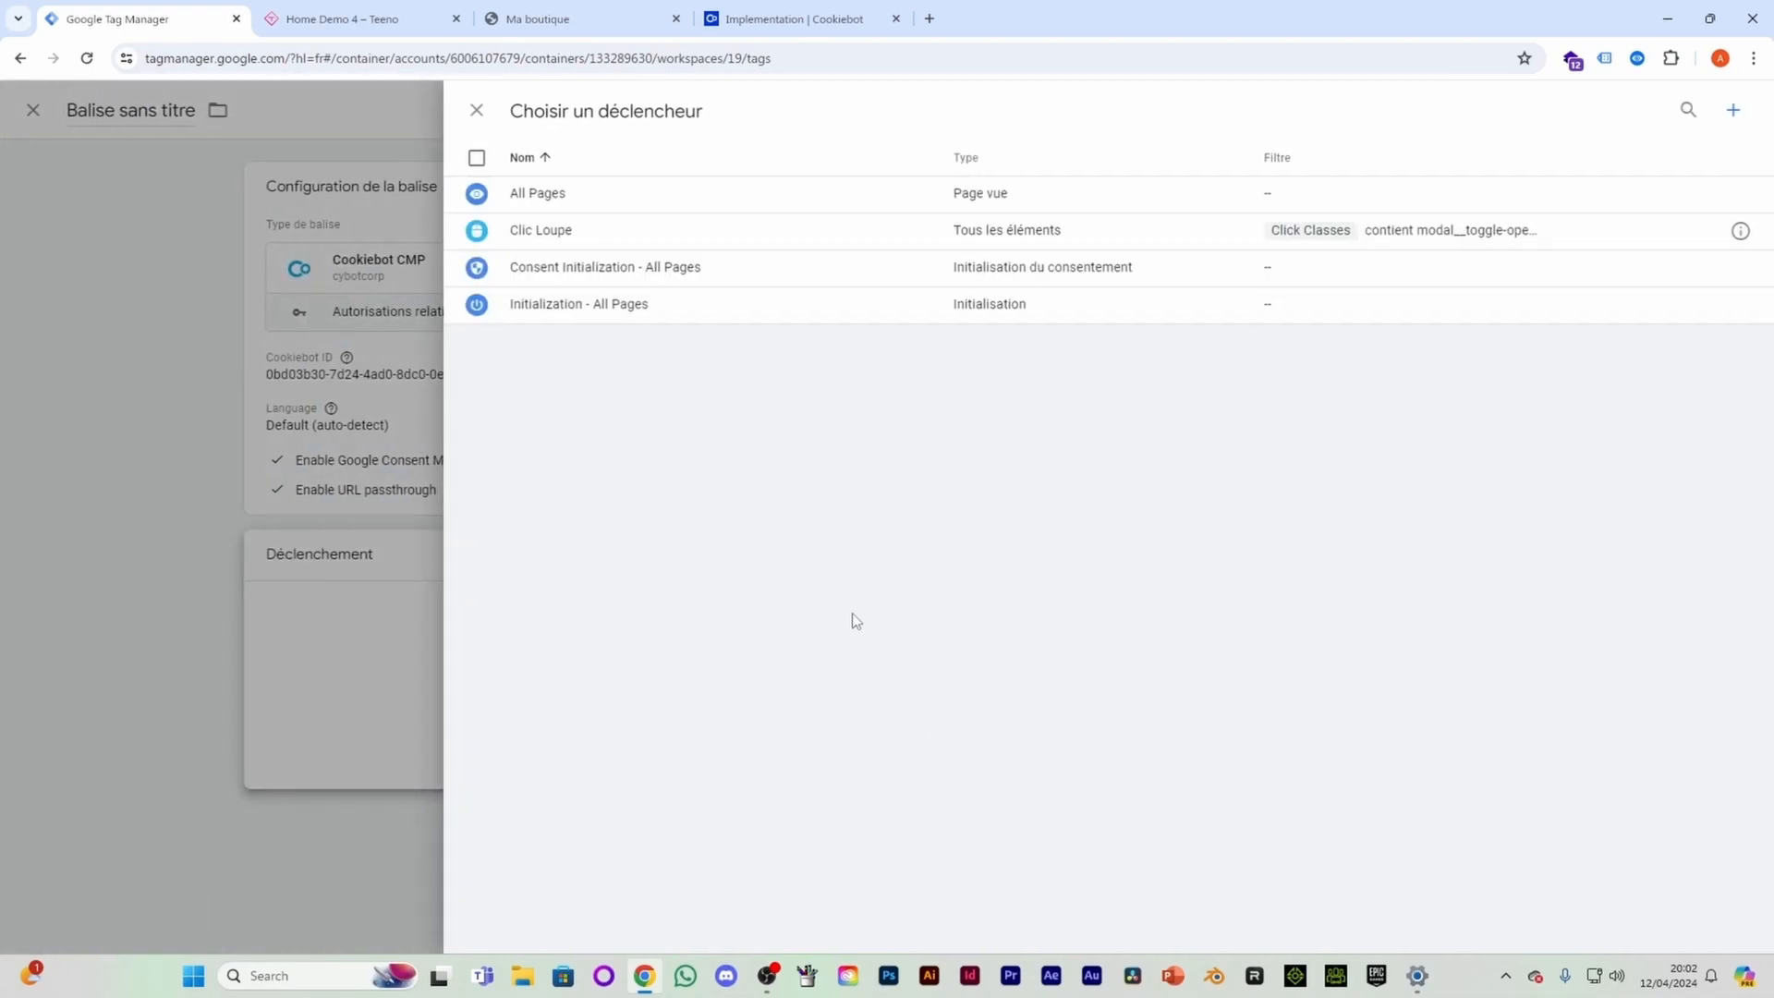
left_click(567, 270)
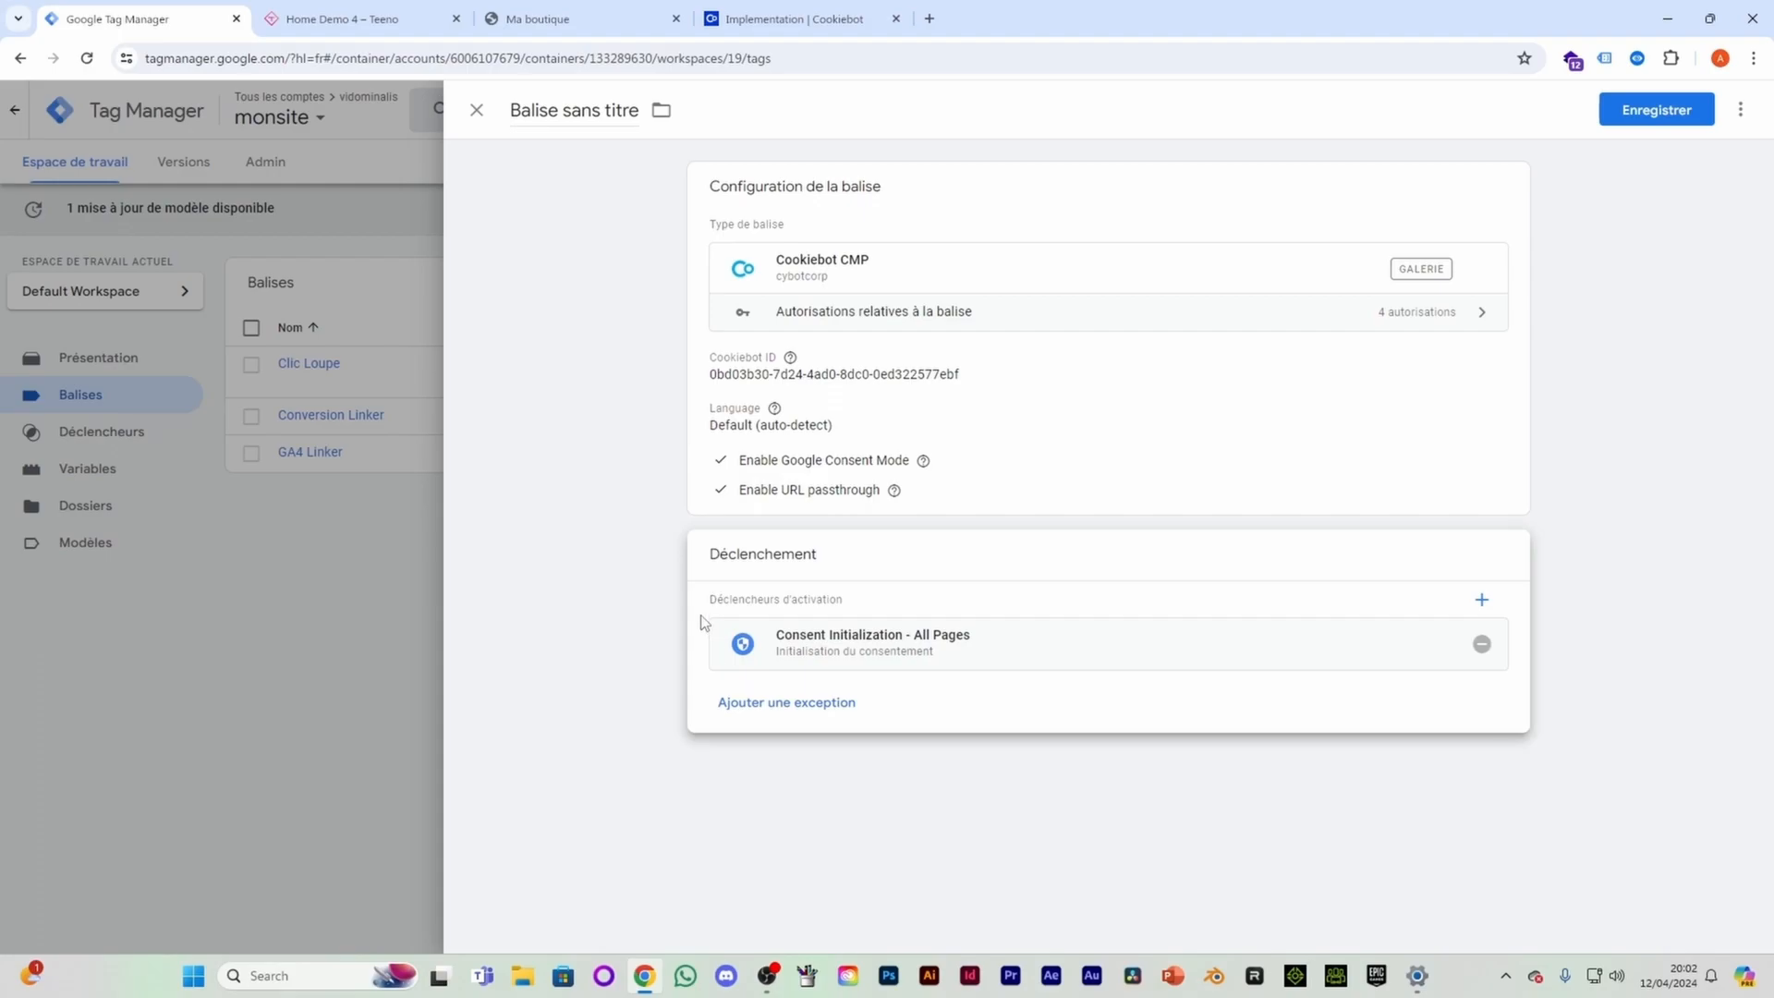
left_click(1638, 111)
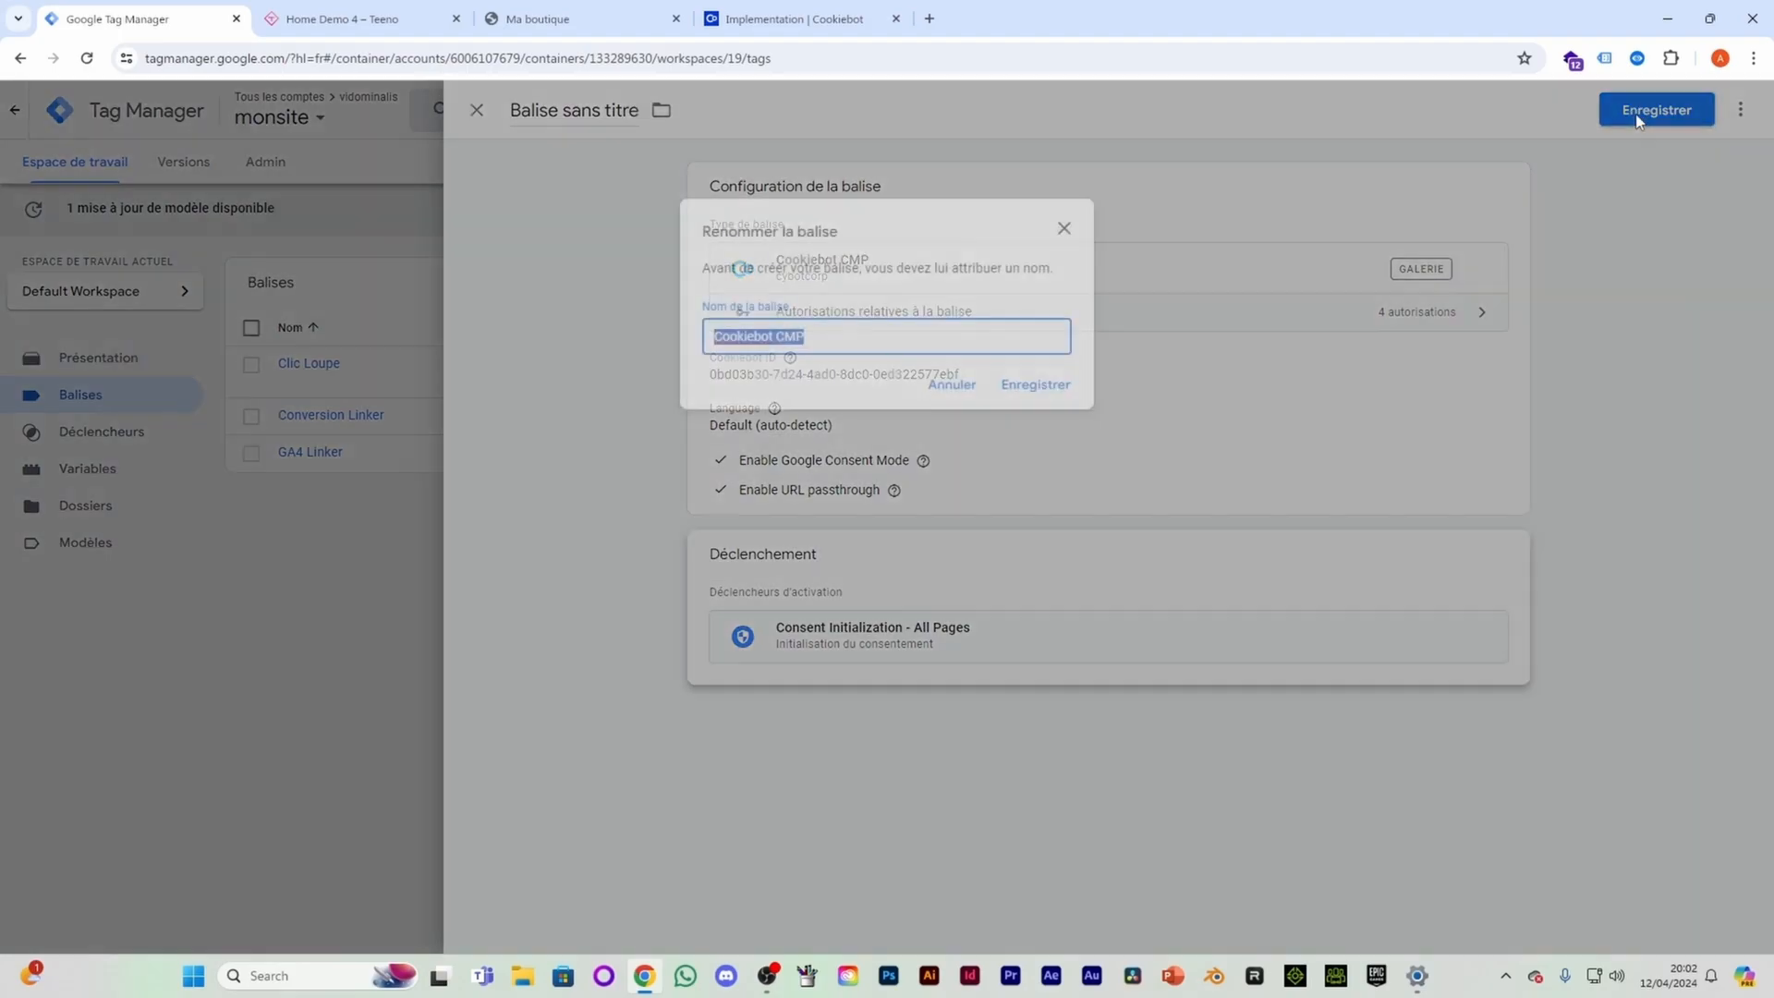
left_click(1056, 394)
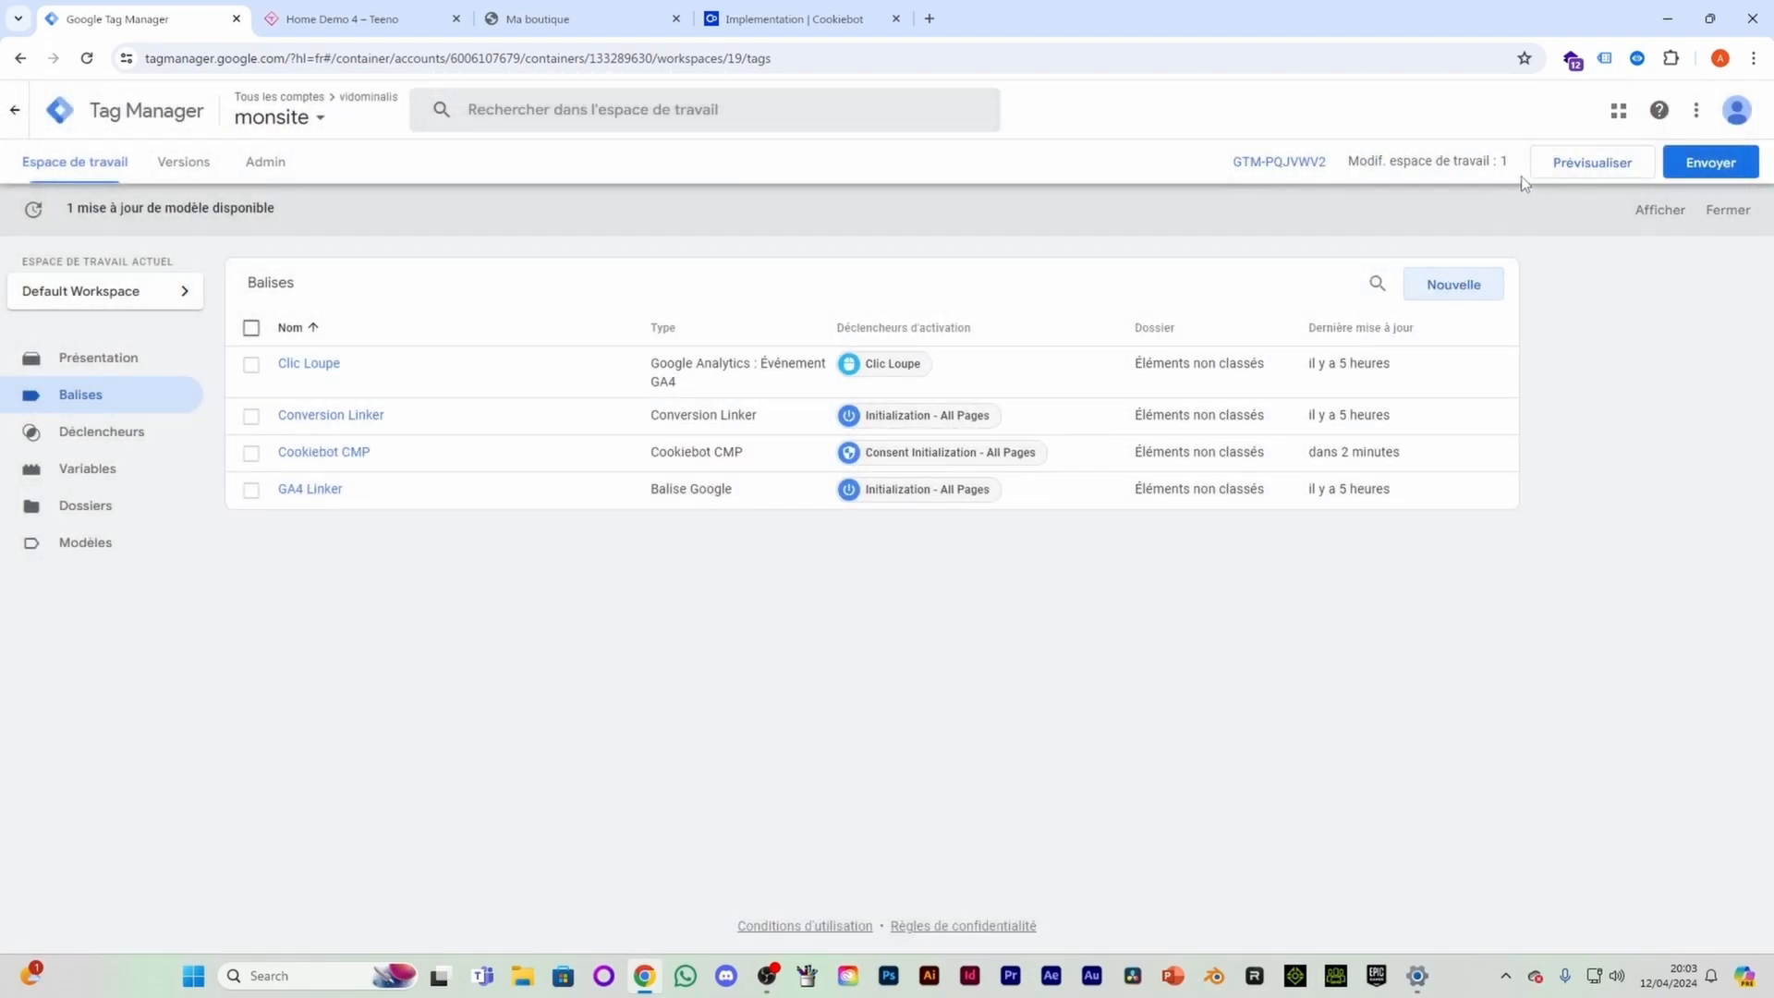
Step: Preview the container by connecting Tag Assistant to the Shopify store, and return to its debug summary
left_click(1571, 166)
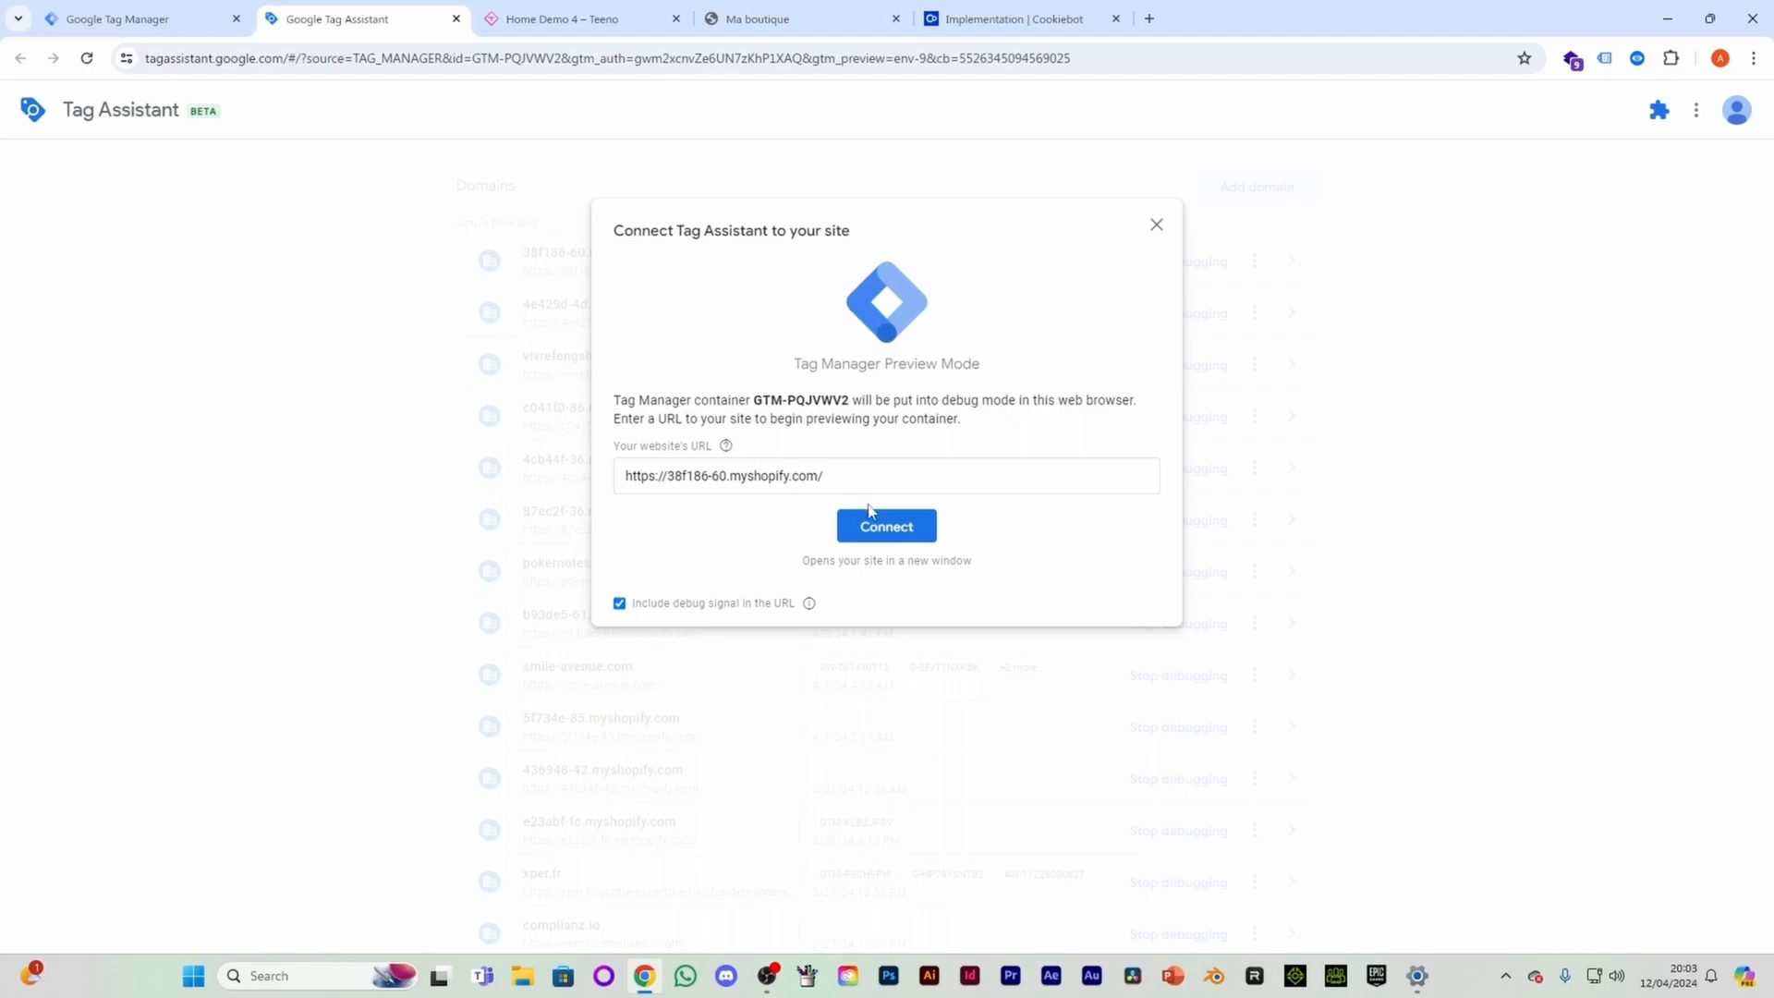
left_click(878, 531)
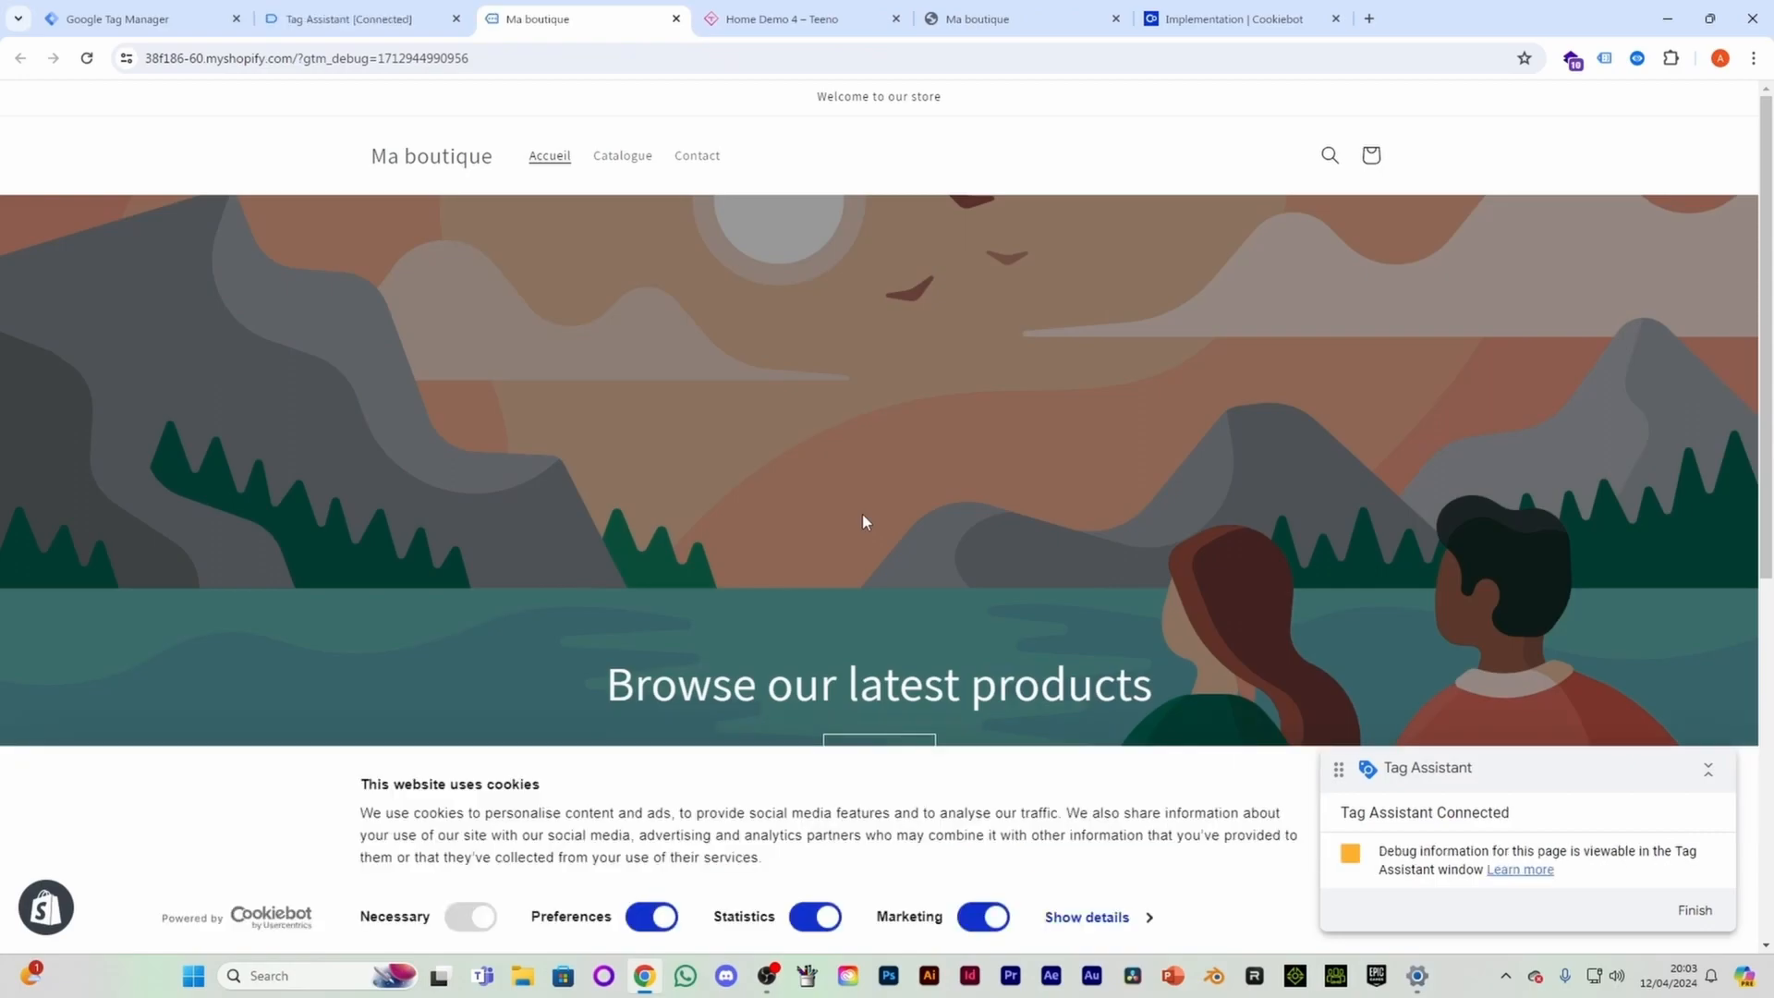
left_click(328, 26)
left_click(868, 431)
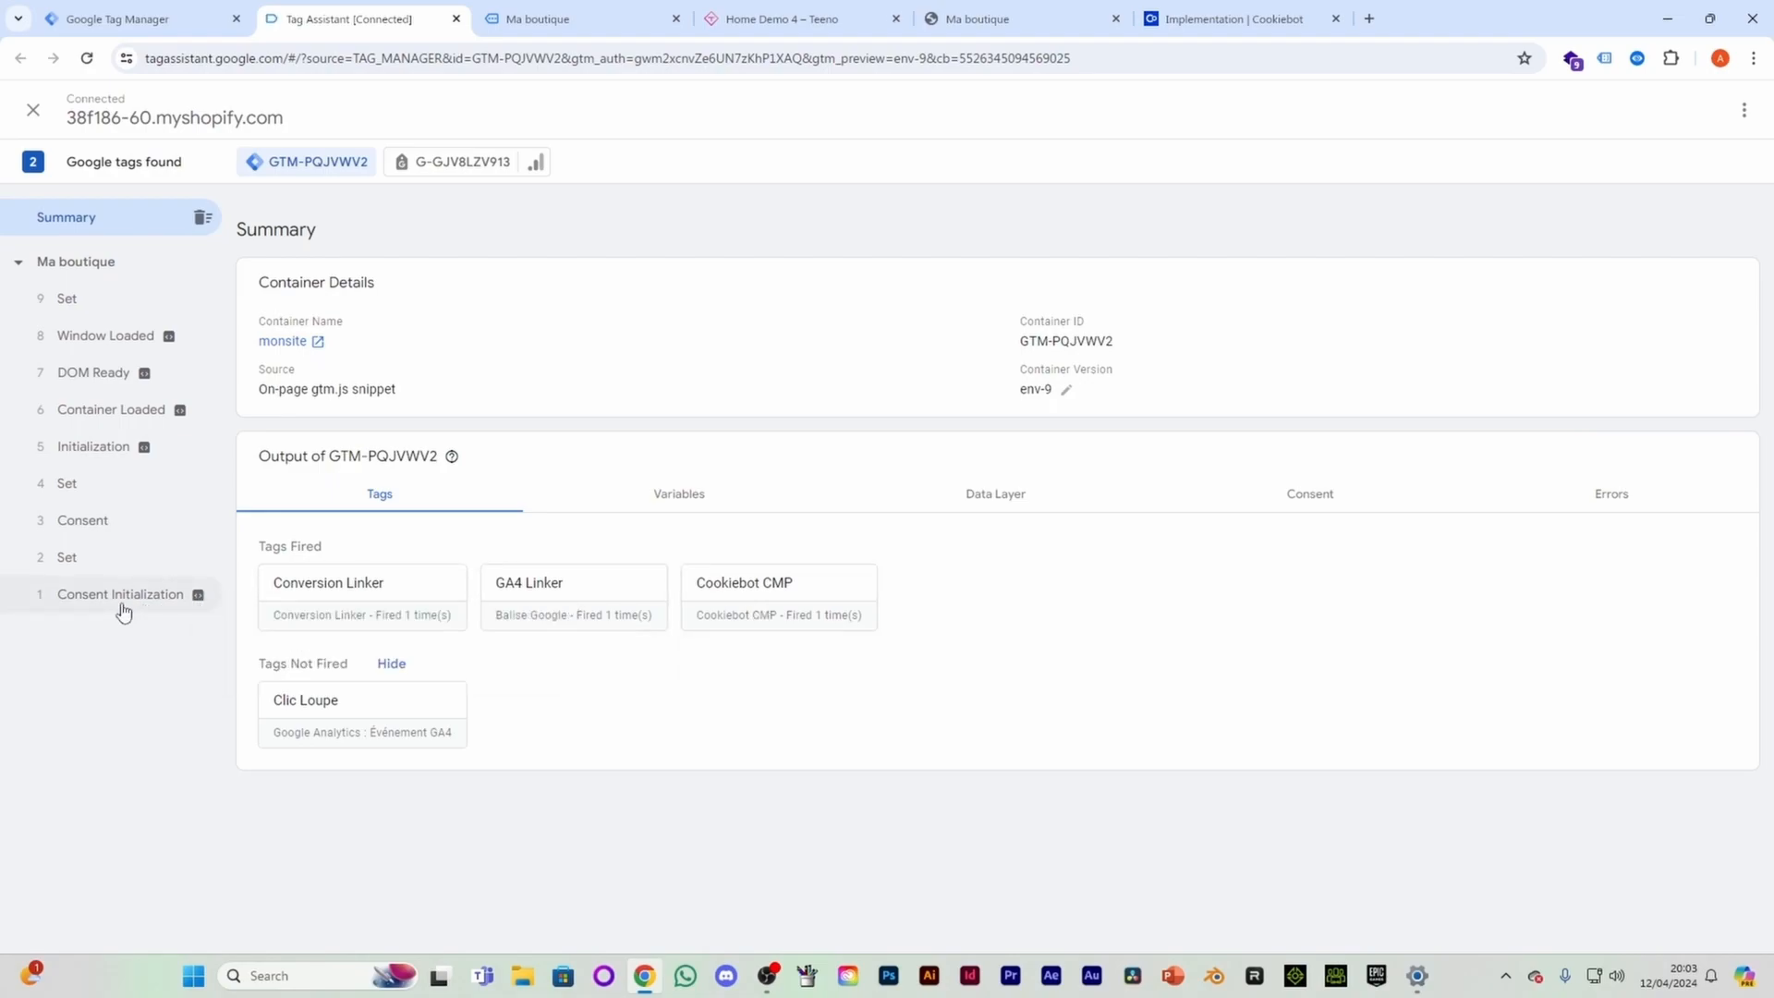
Step: Check which tags fire on the Consent Initialization and Initialization events, and inspect the Initialization event's consent state
left_click(92, 601)
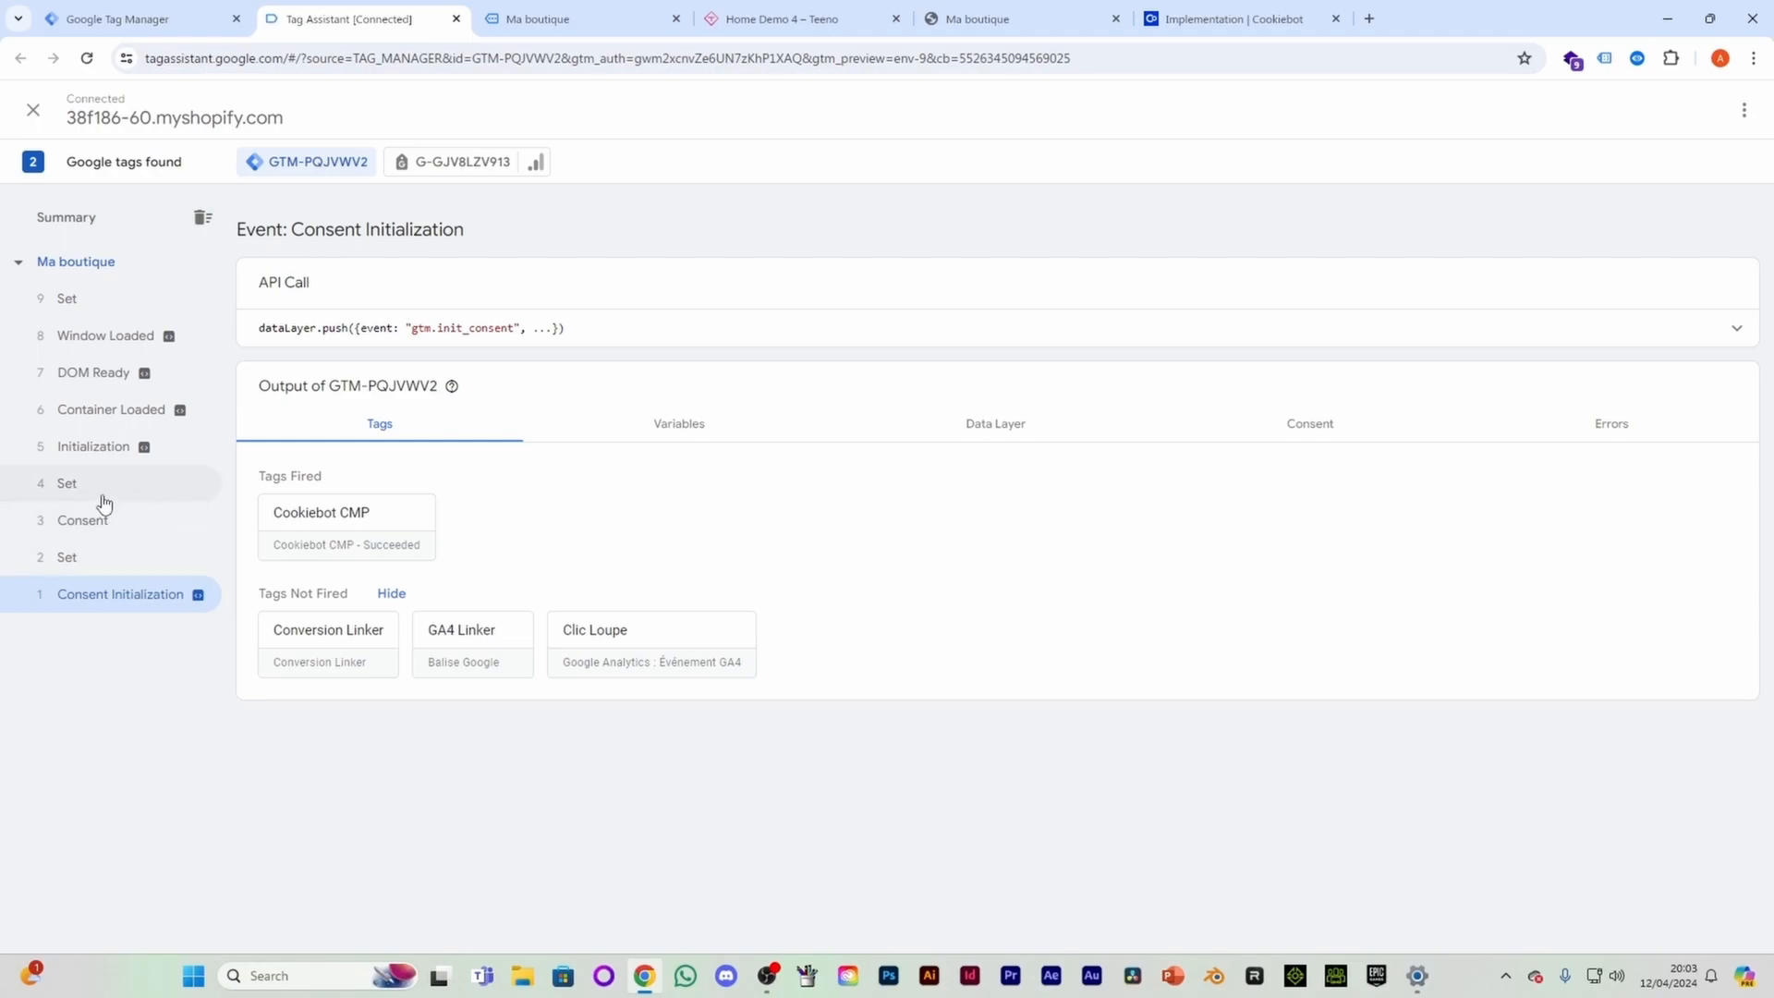
left_click(89, 451)
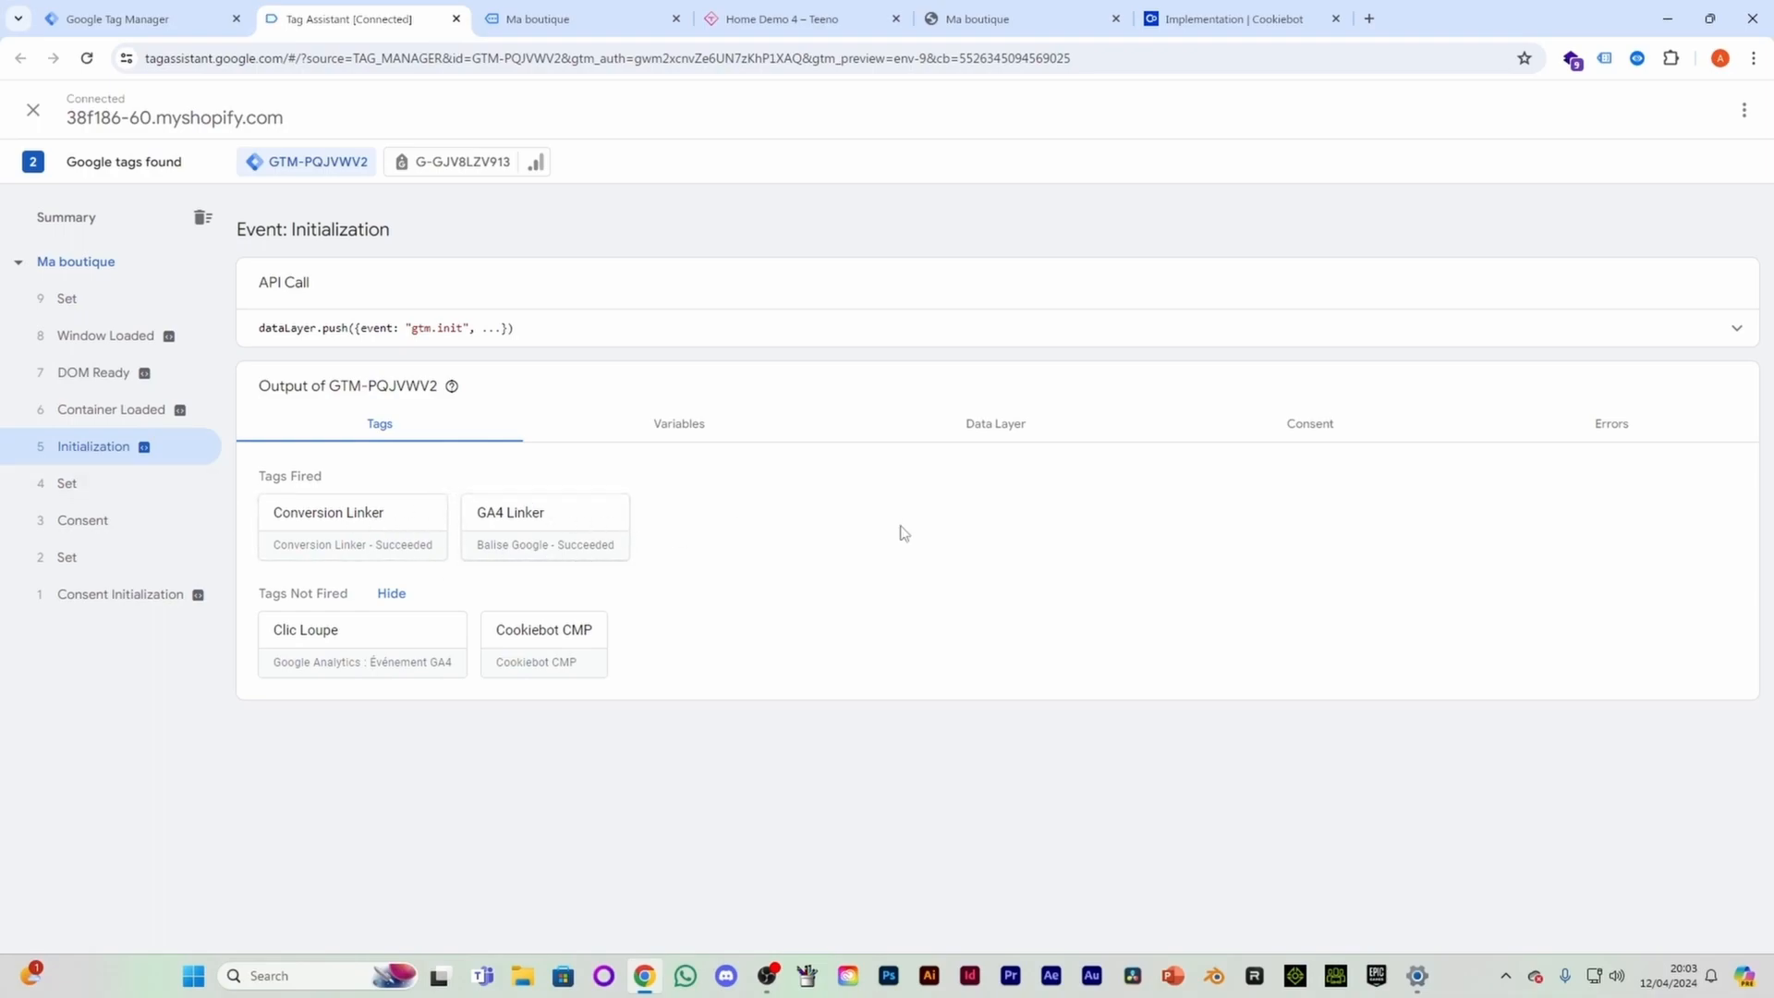
left_click(1317, 425)
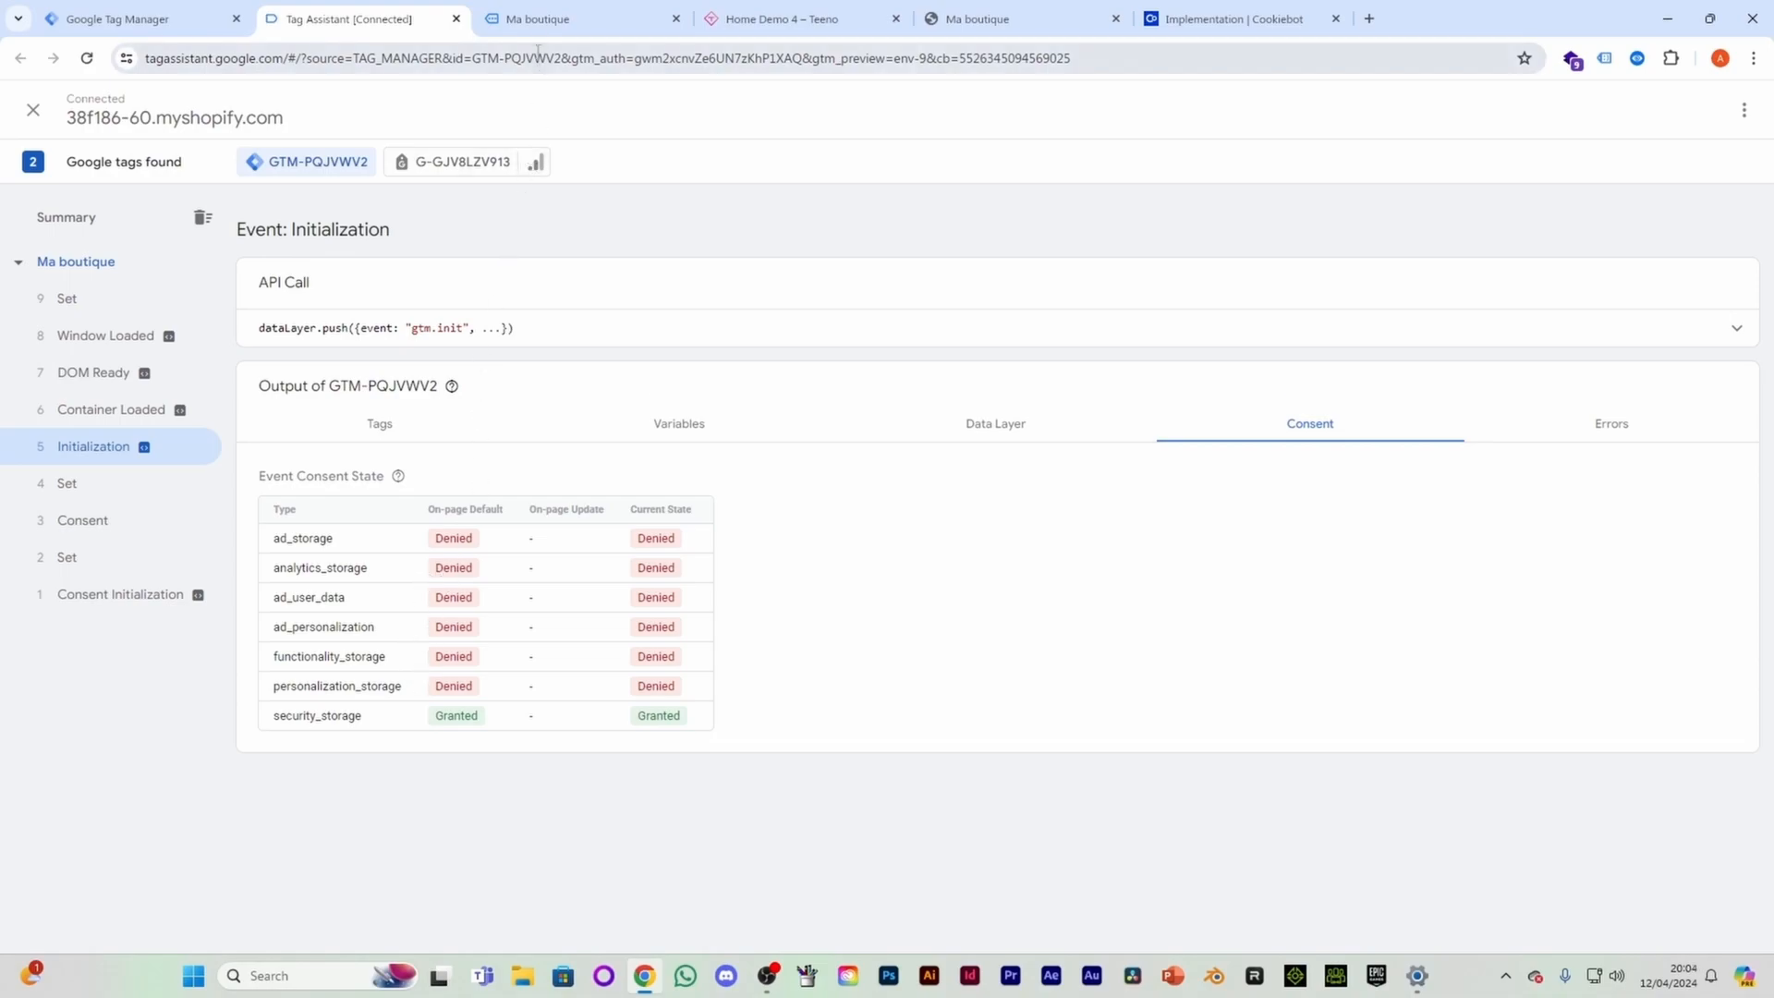
Step: Allow all cookies in the consent banner of the previewed store and open the store's search to trigger the Clic Loupe event
left_click(536, 21)
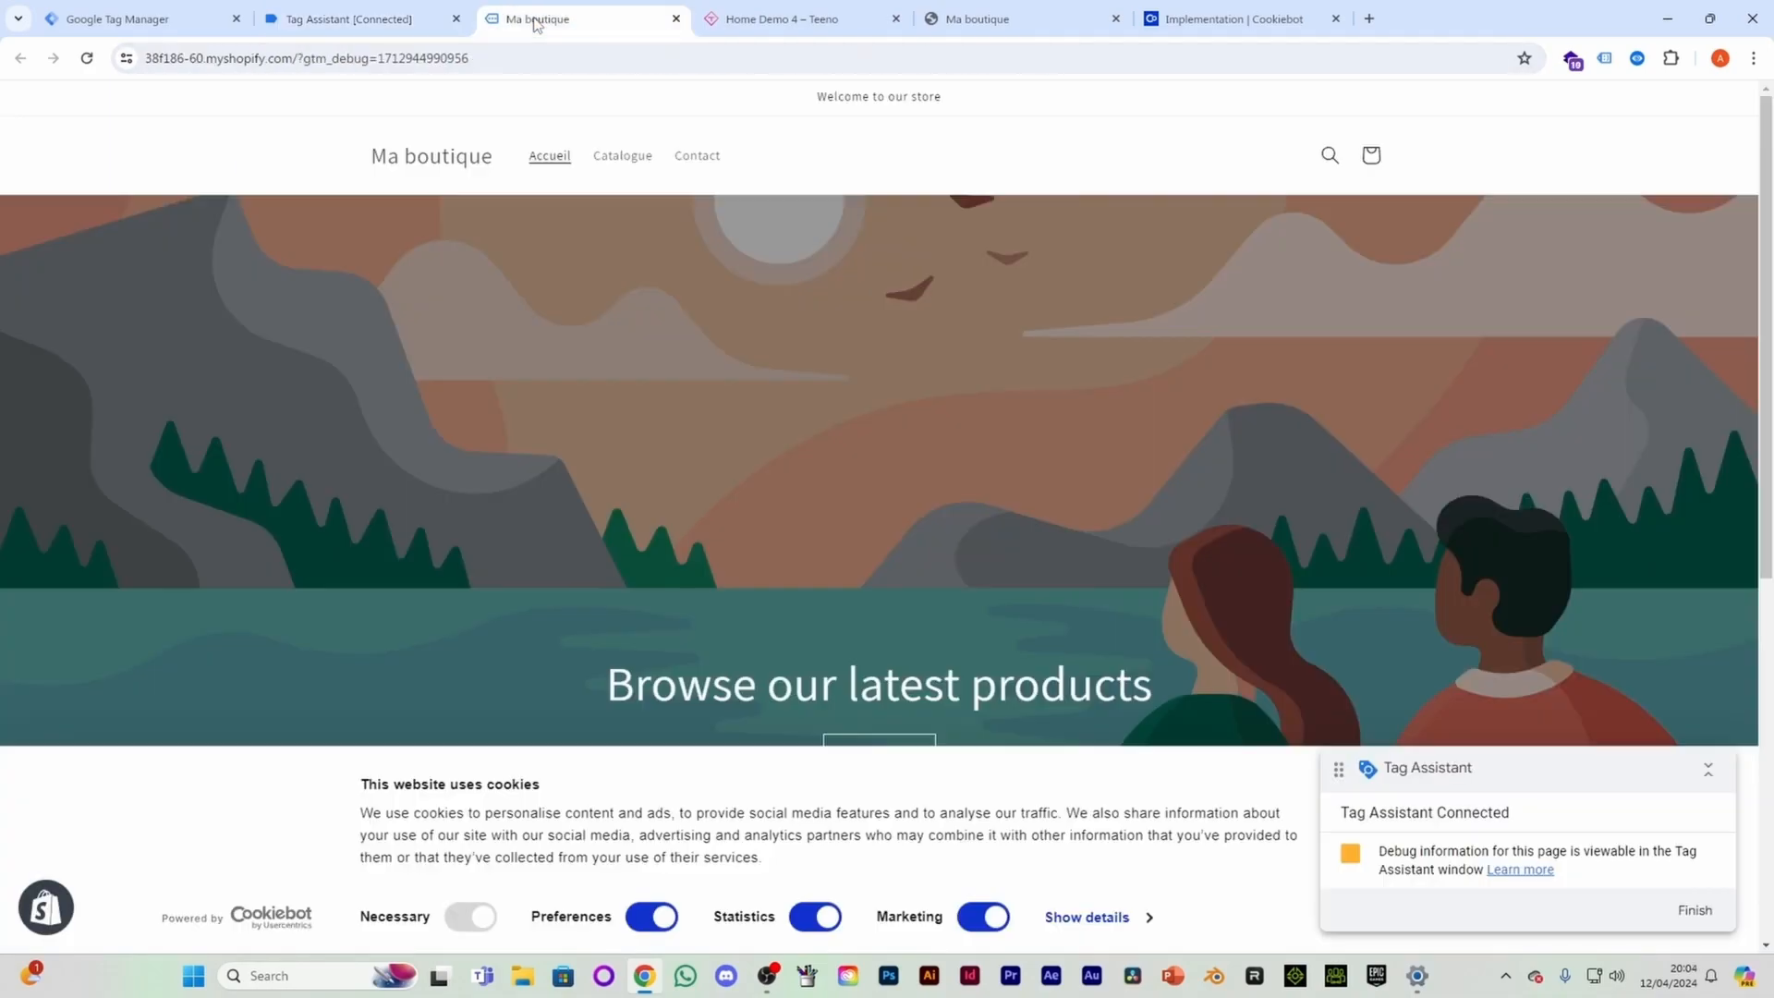
left_click(1708, 770)
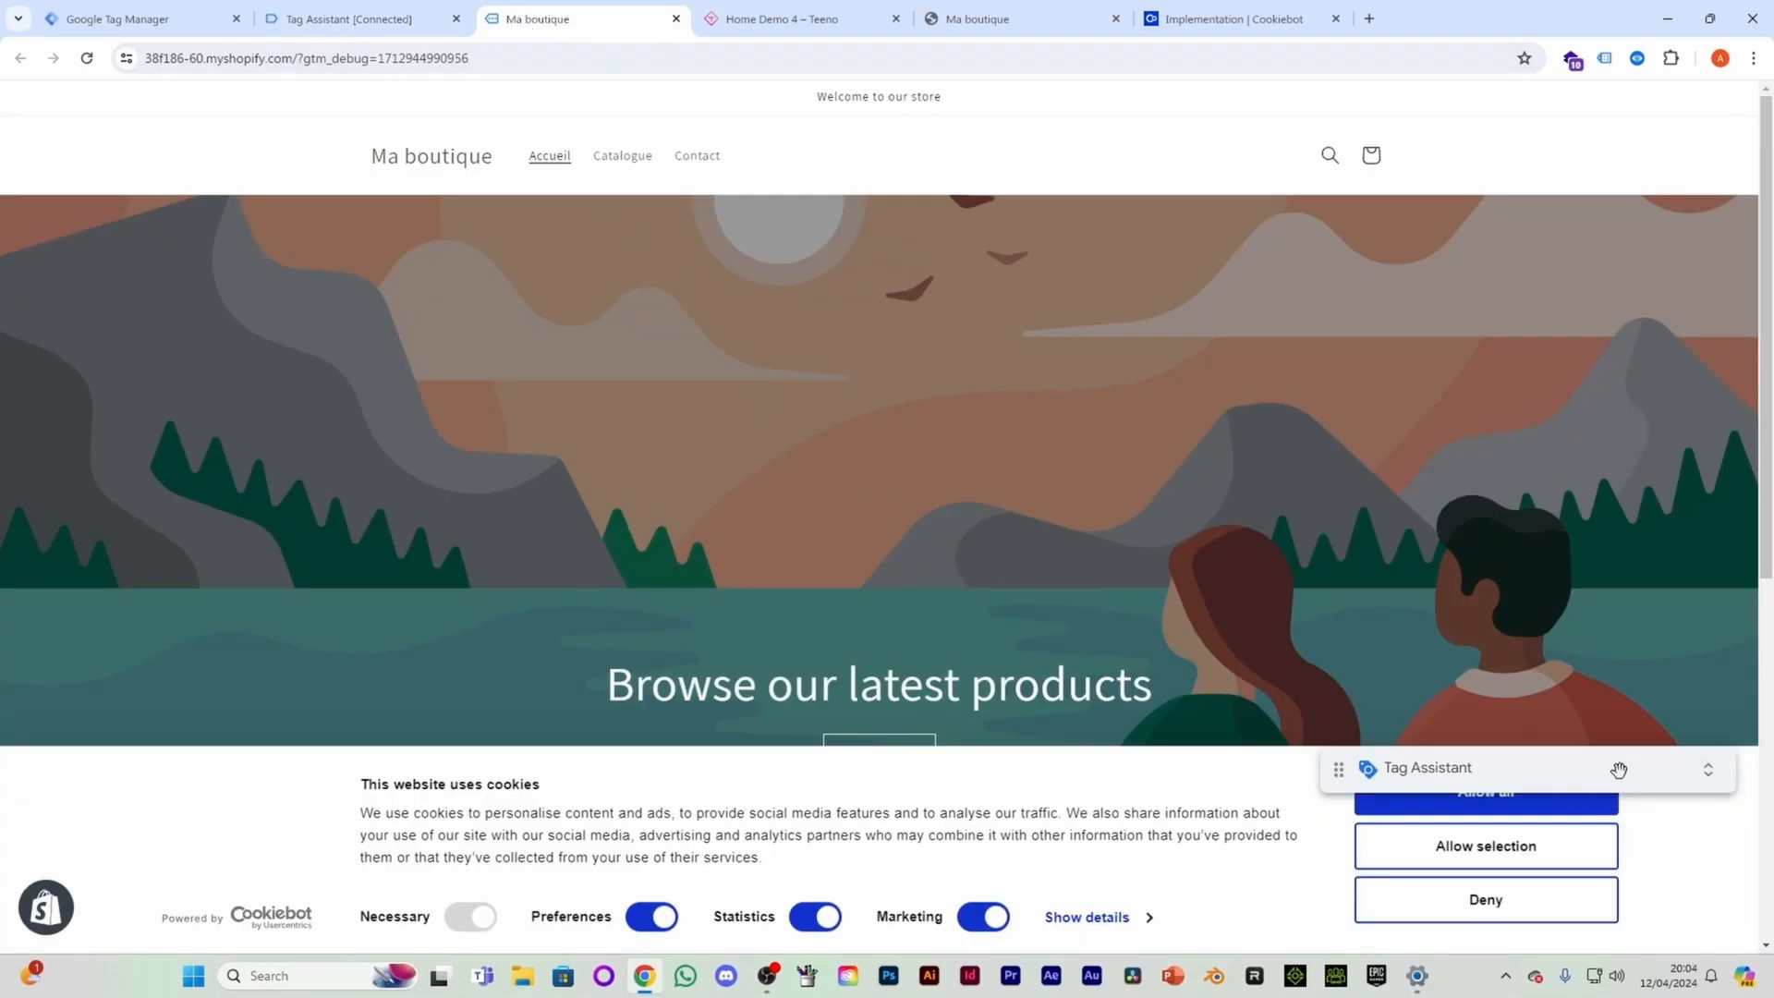
left_click(1458, 796)
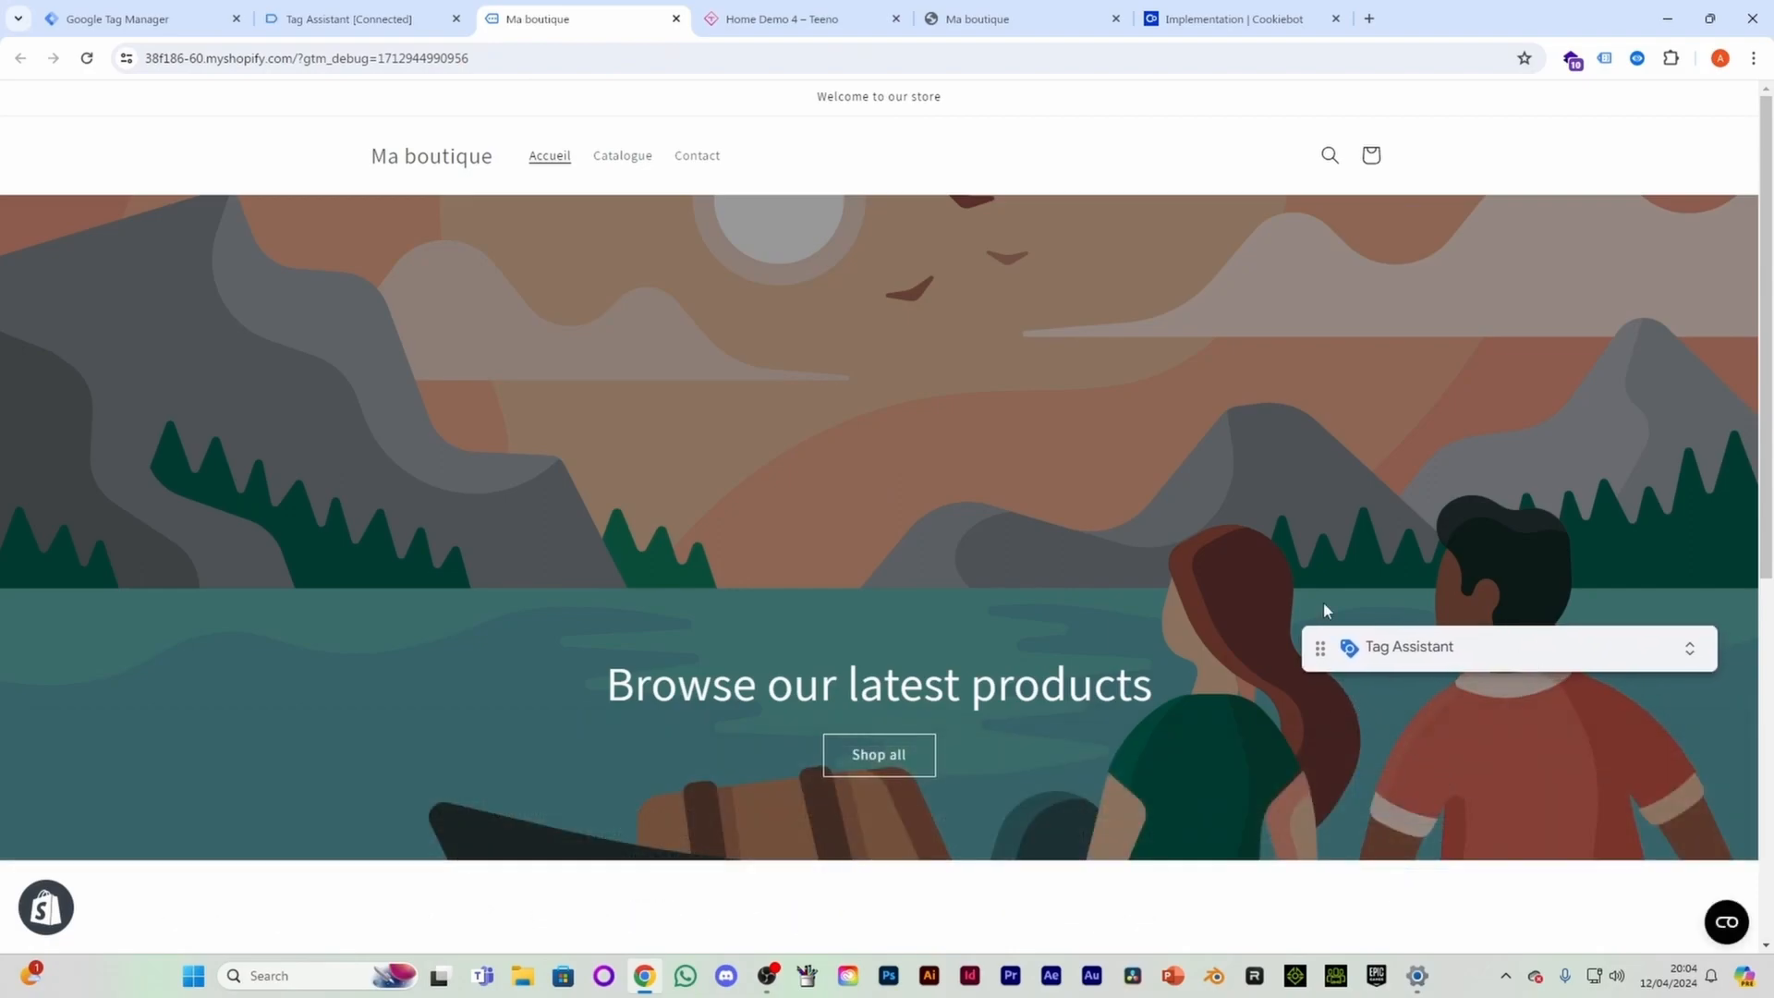
left_click(1328, 157)
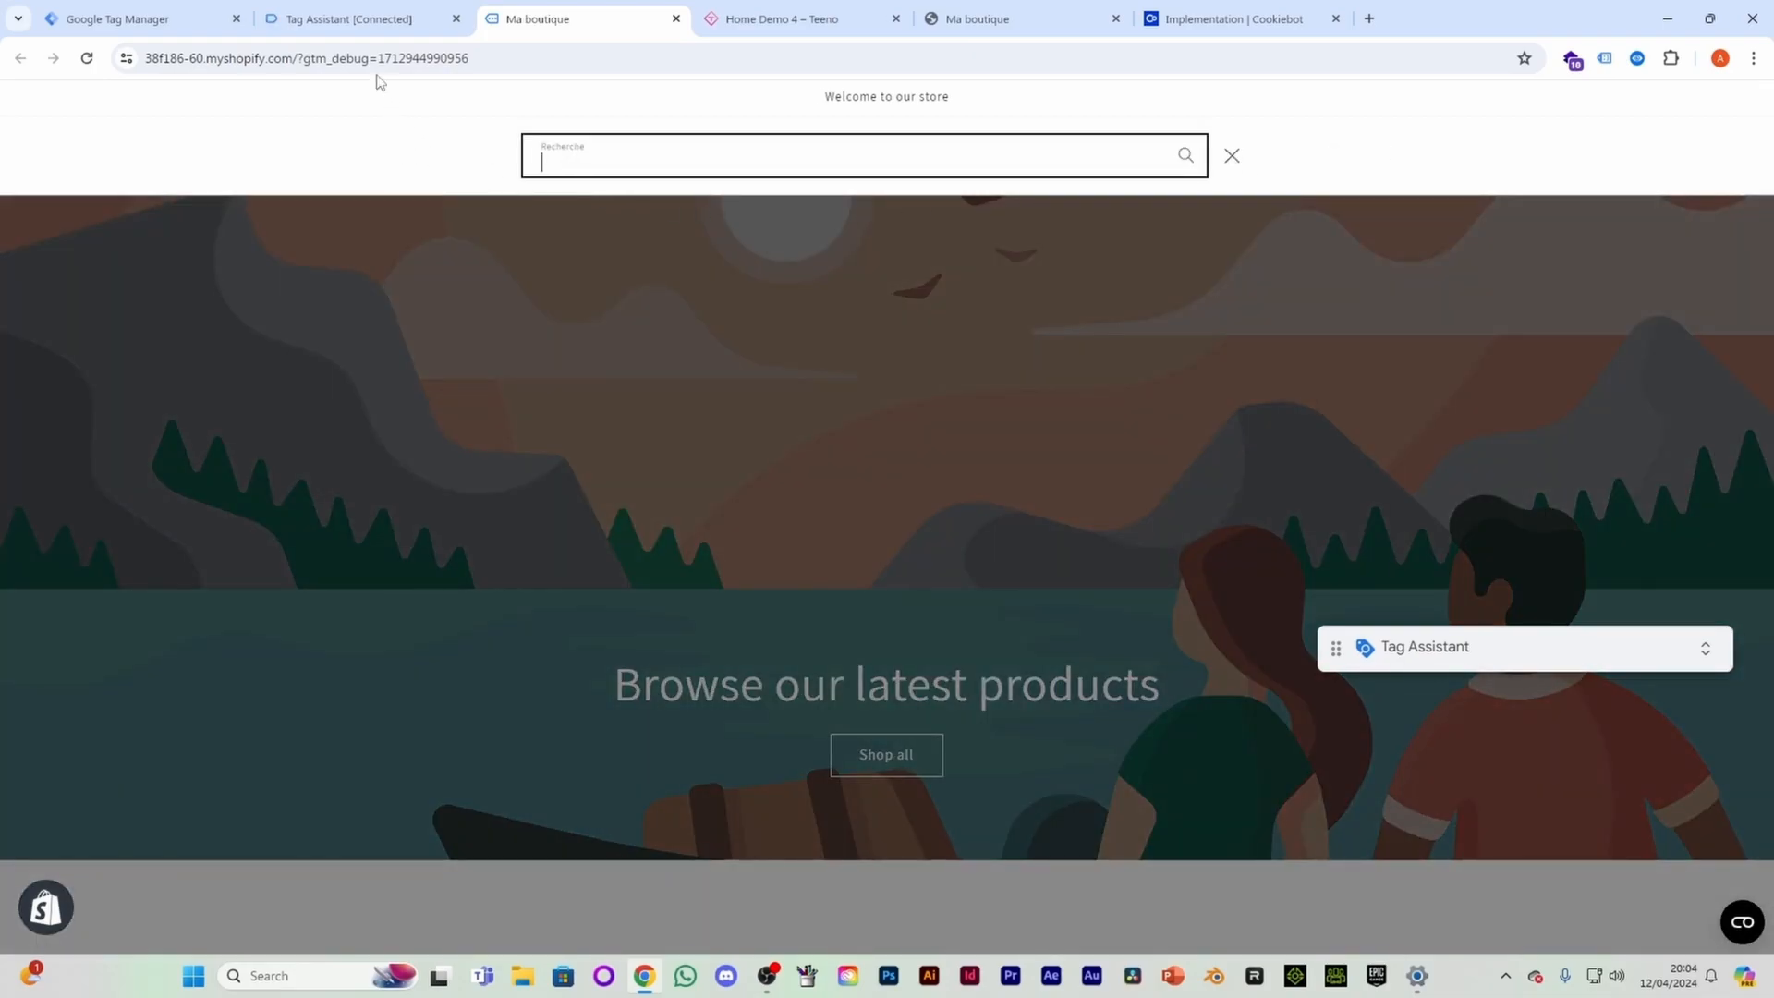
Step: Check the fired tags in Tag Assistant's summary and inspect the tags and consent state of the latest Click event
left_click(315, 25)
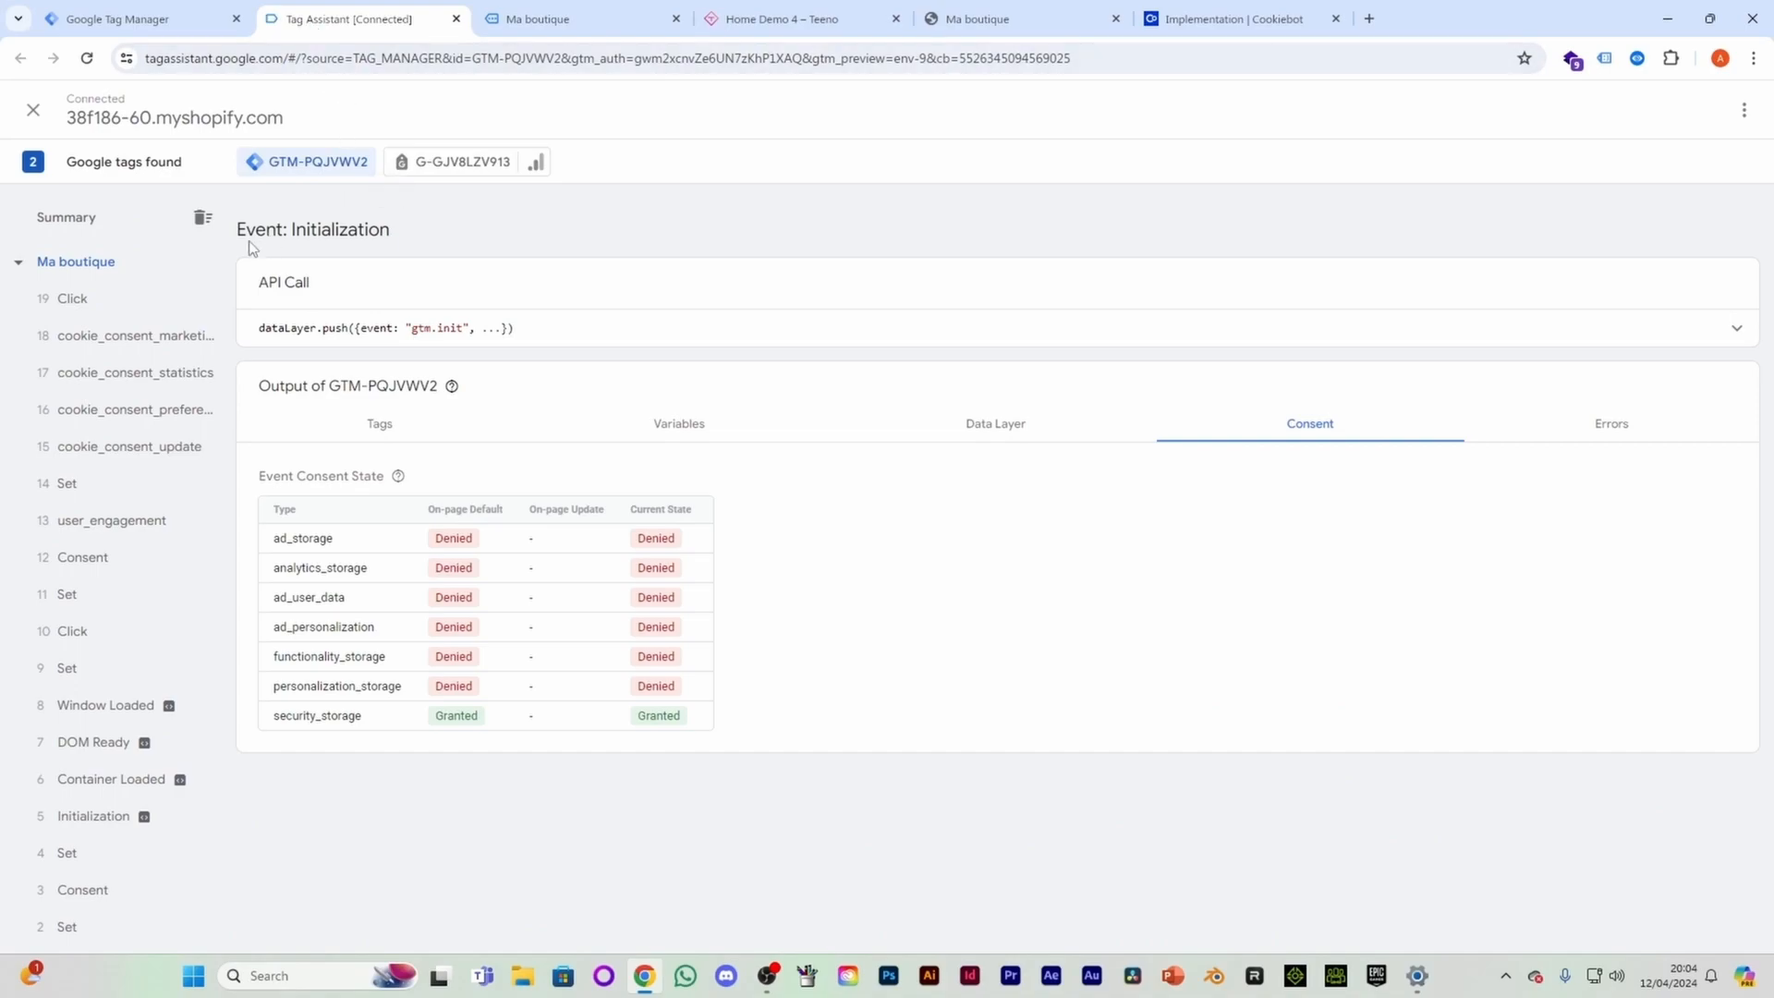
left_click(88, 227)
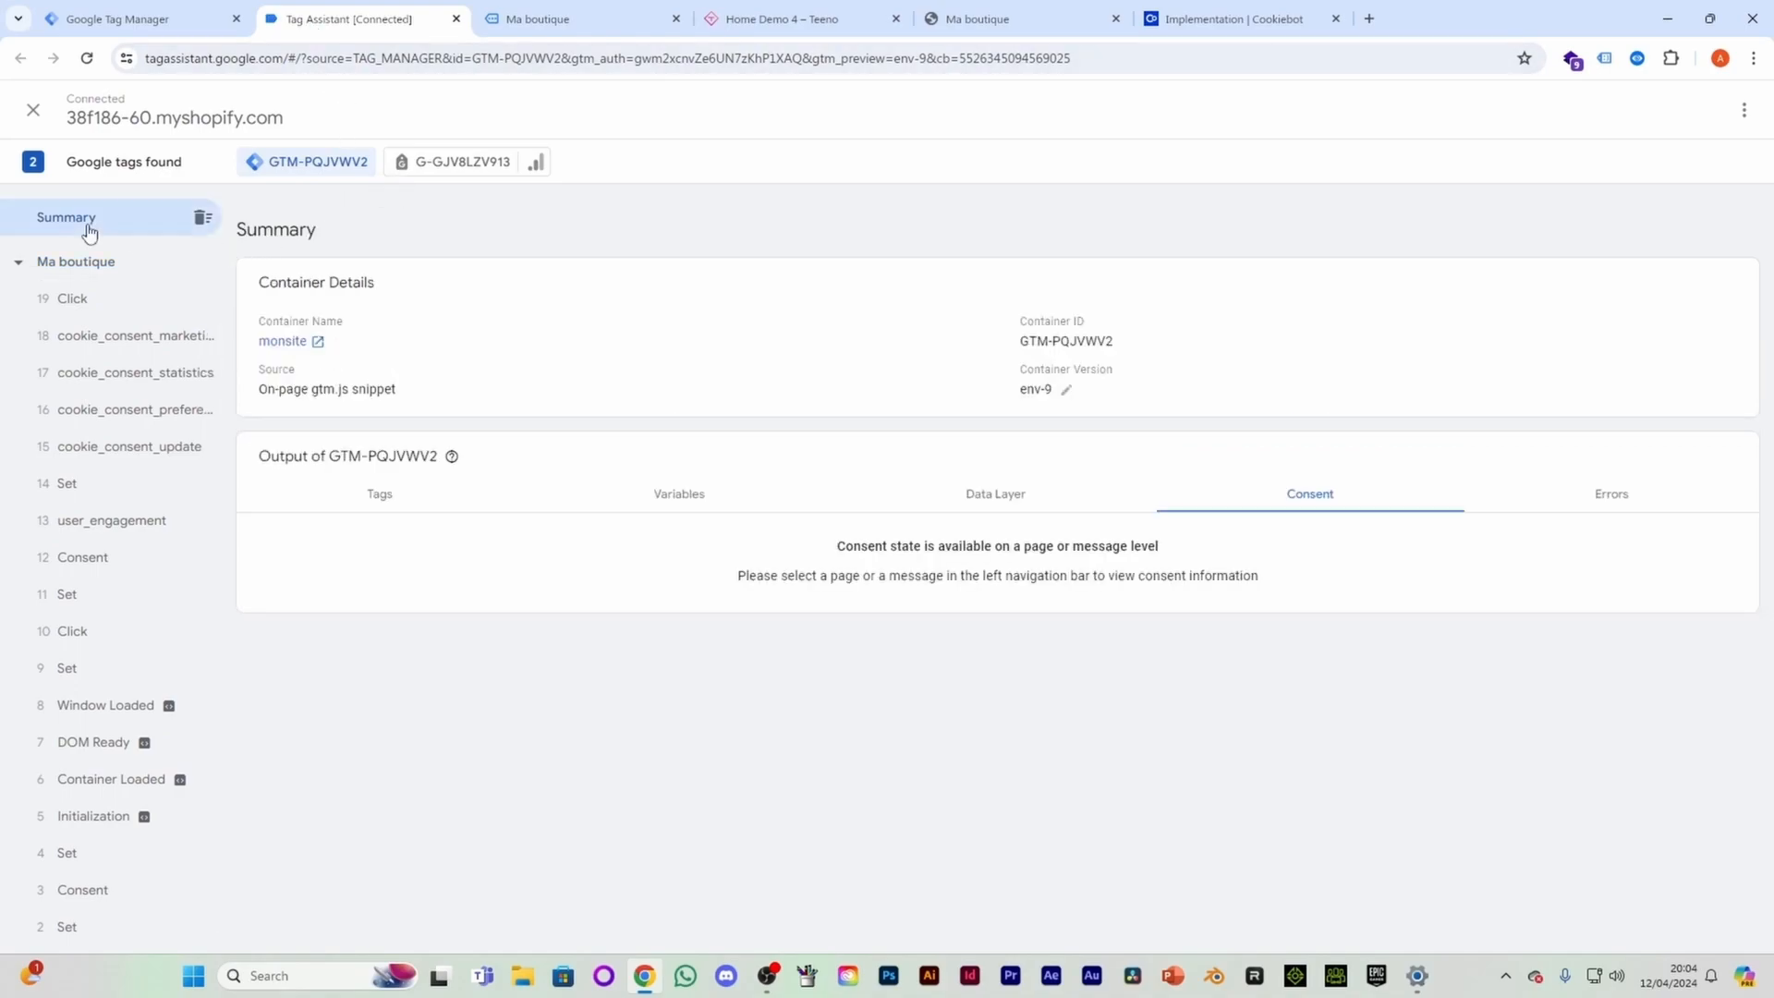
left_click(391, 506)
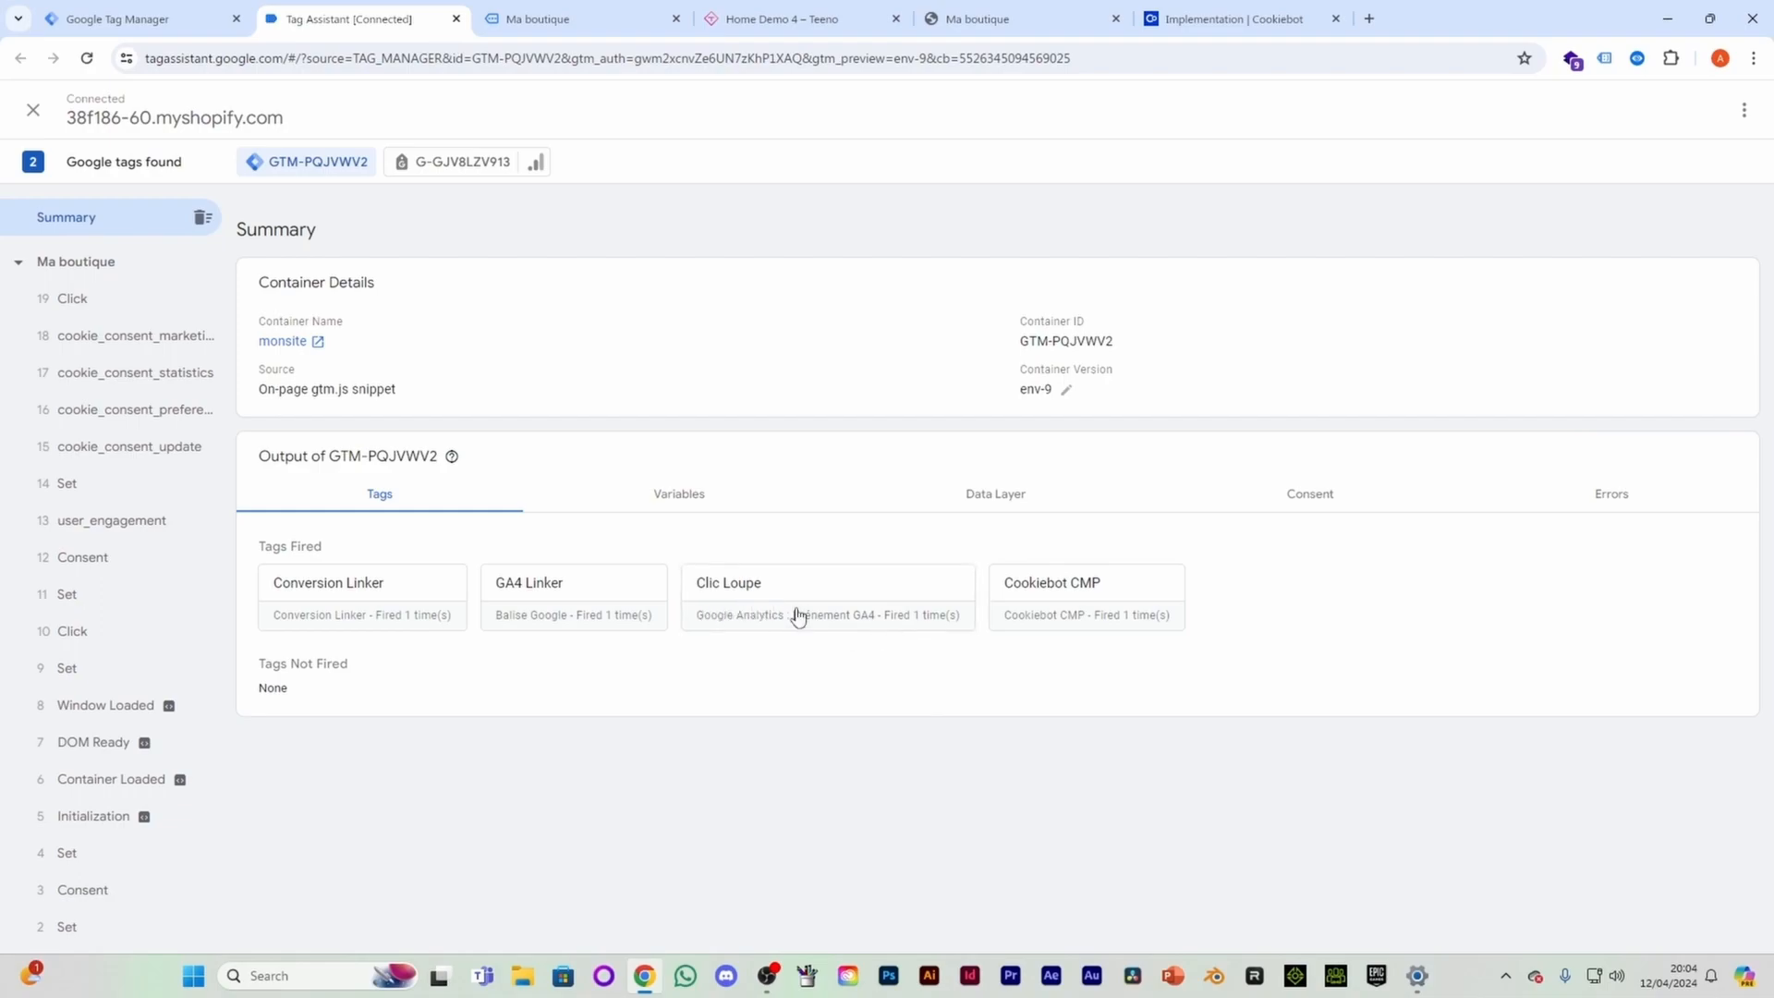
left_click(115, 297)
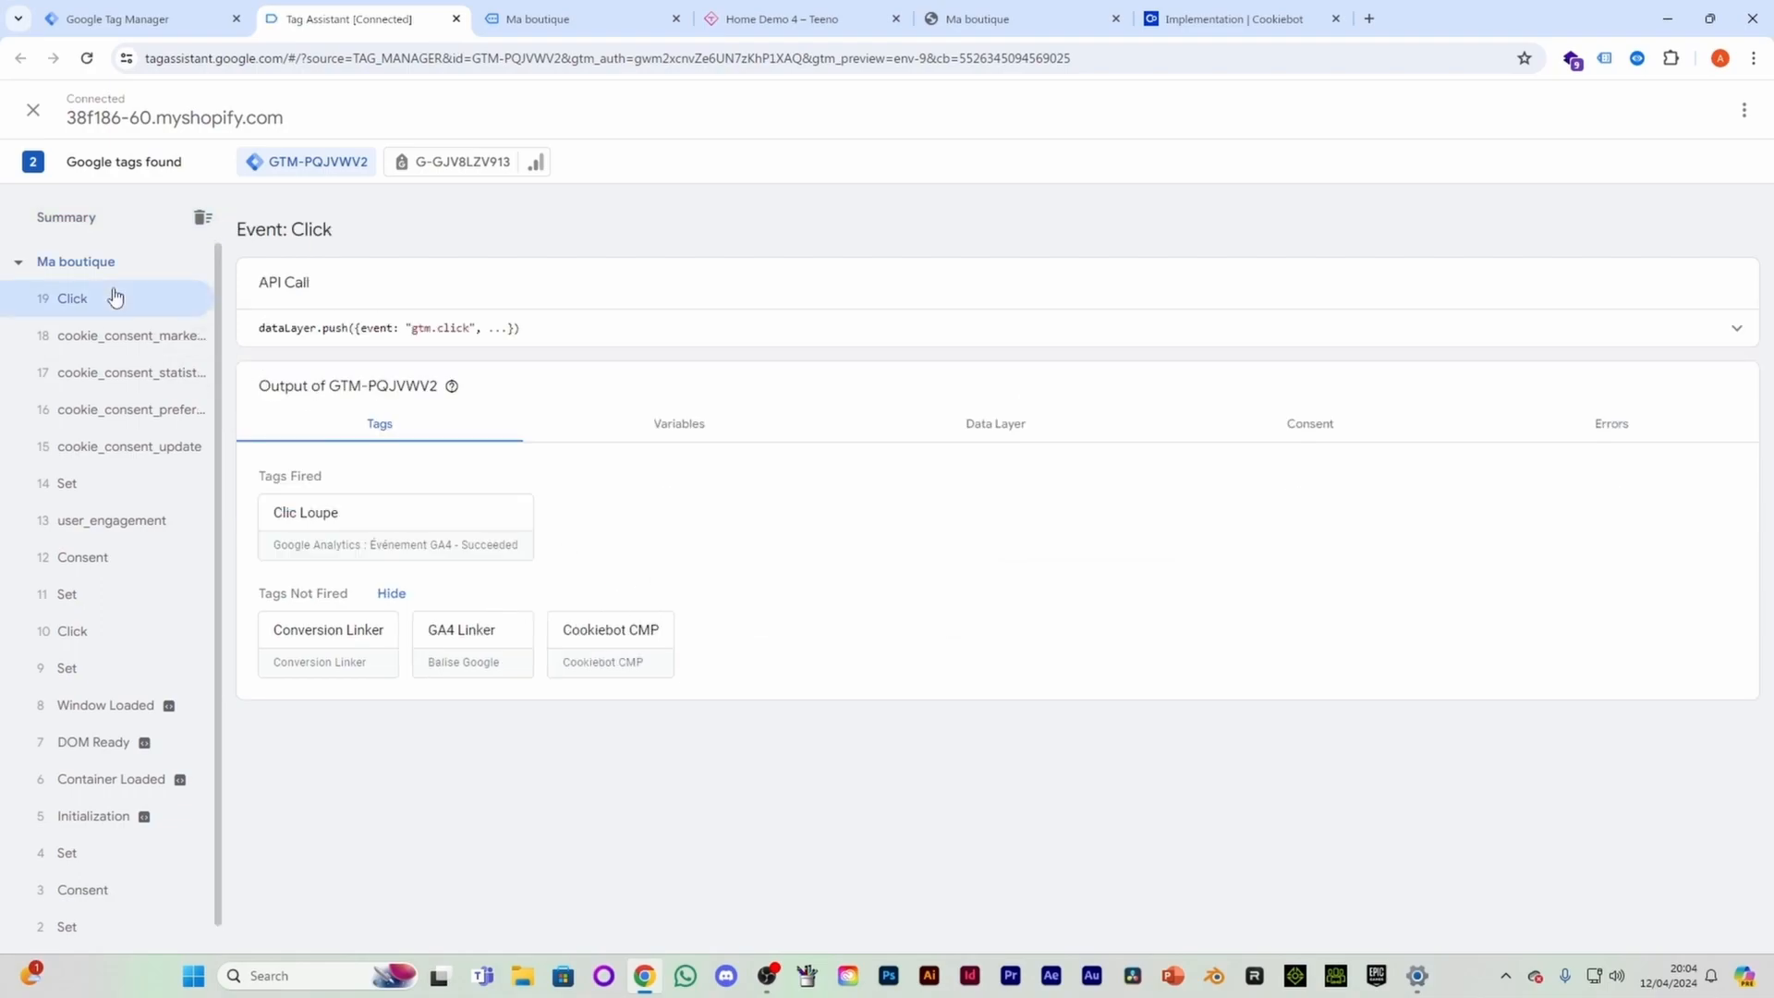
left_click(1293, 435)
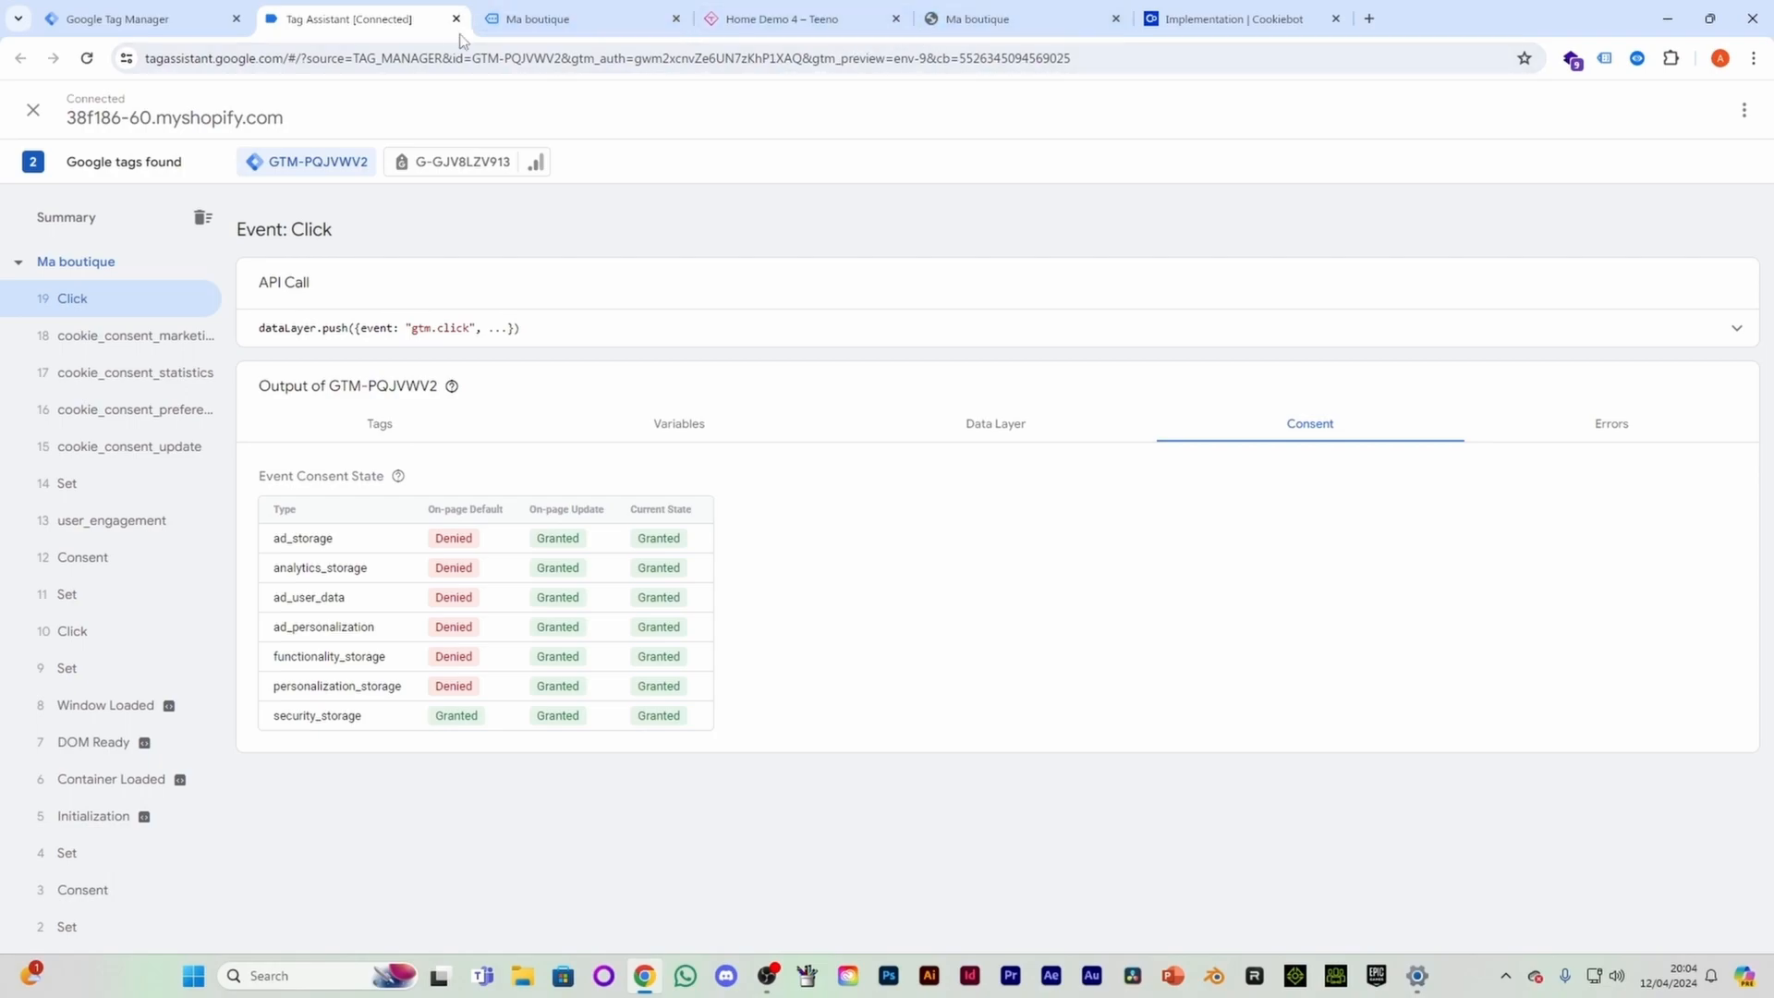
Step: Change the cookie consent in the previewed store to allow everything except Statistics, and open the store's search to trigger the Clic Loupe event
left_click(530, 22)
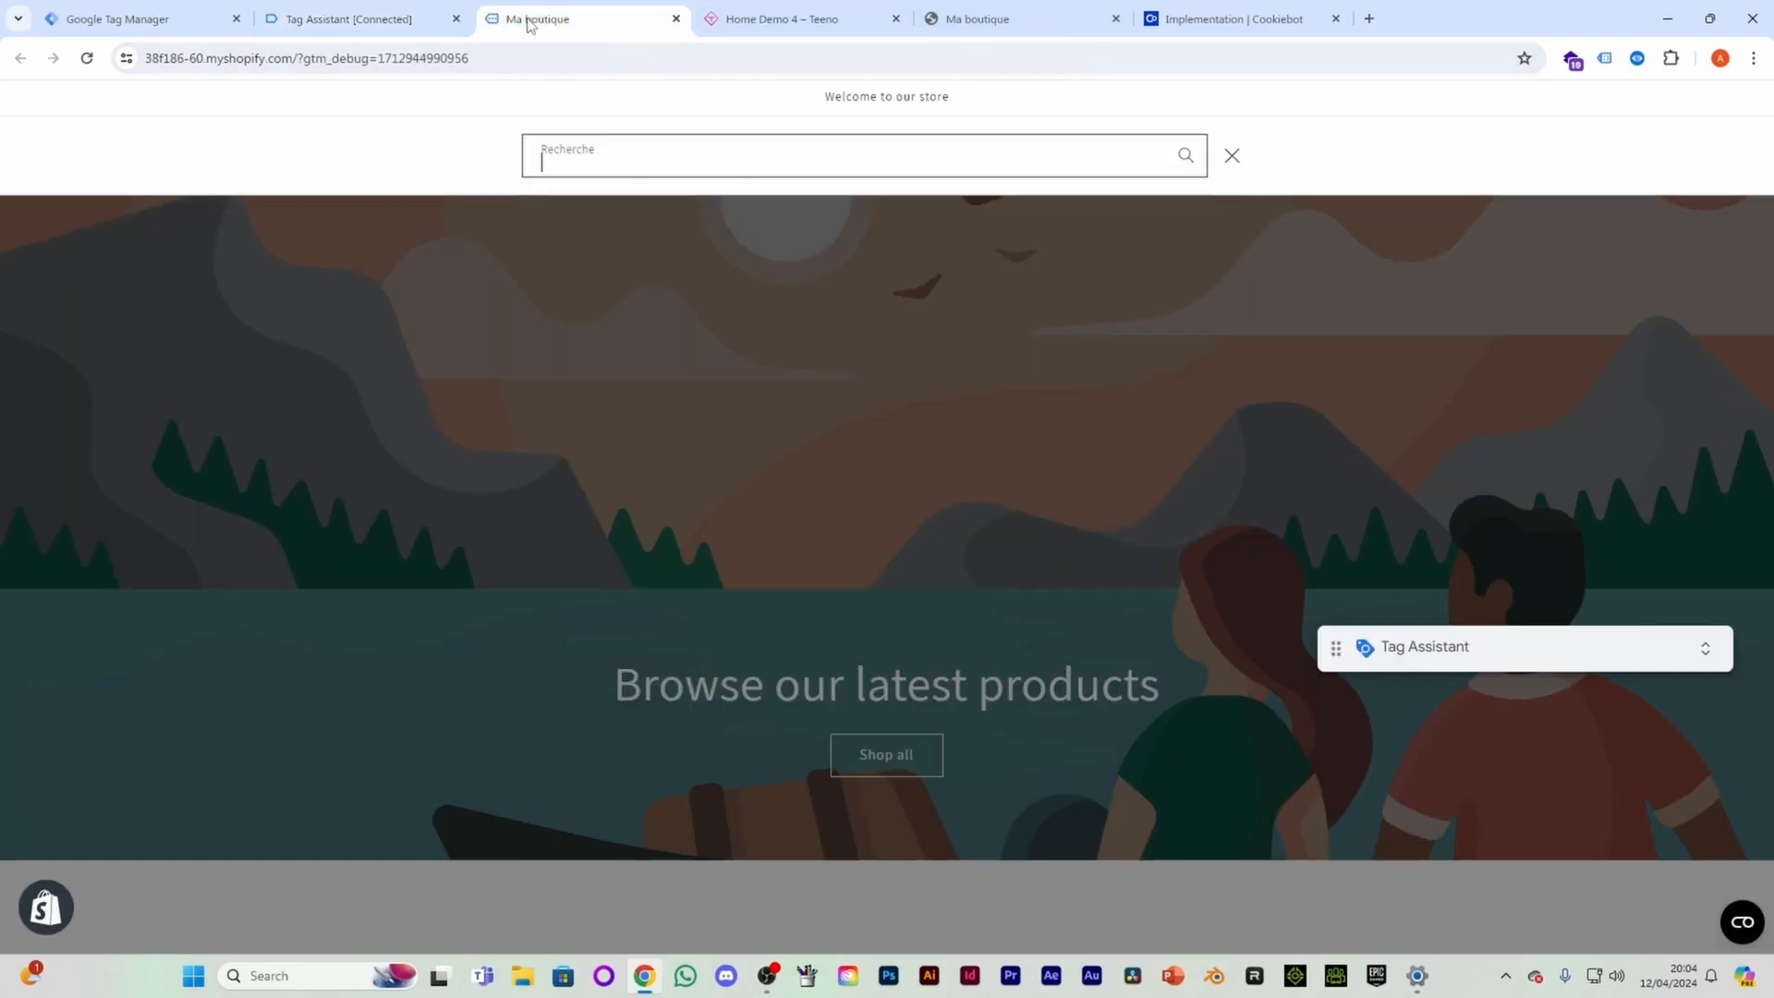
left_click(1743, 925)
left_click(1738, 924)
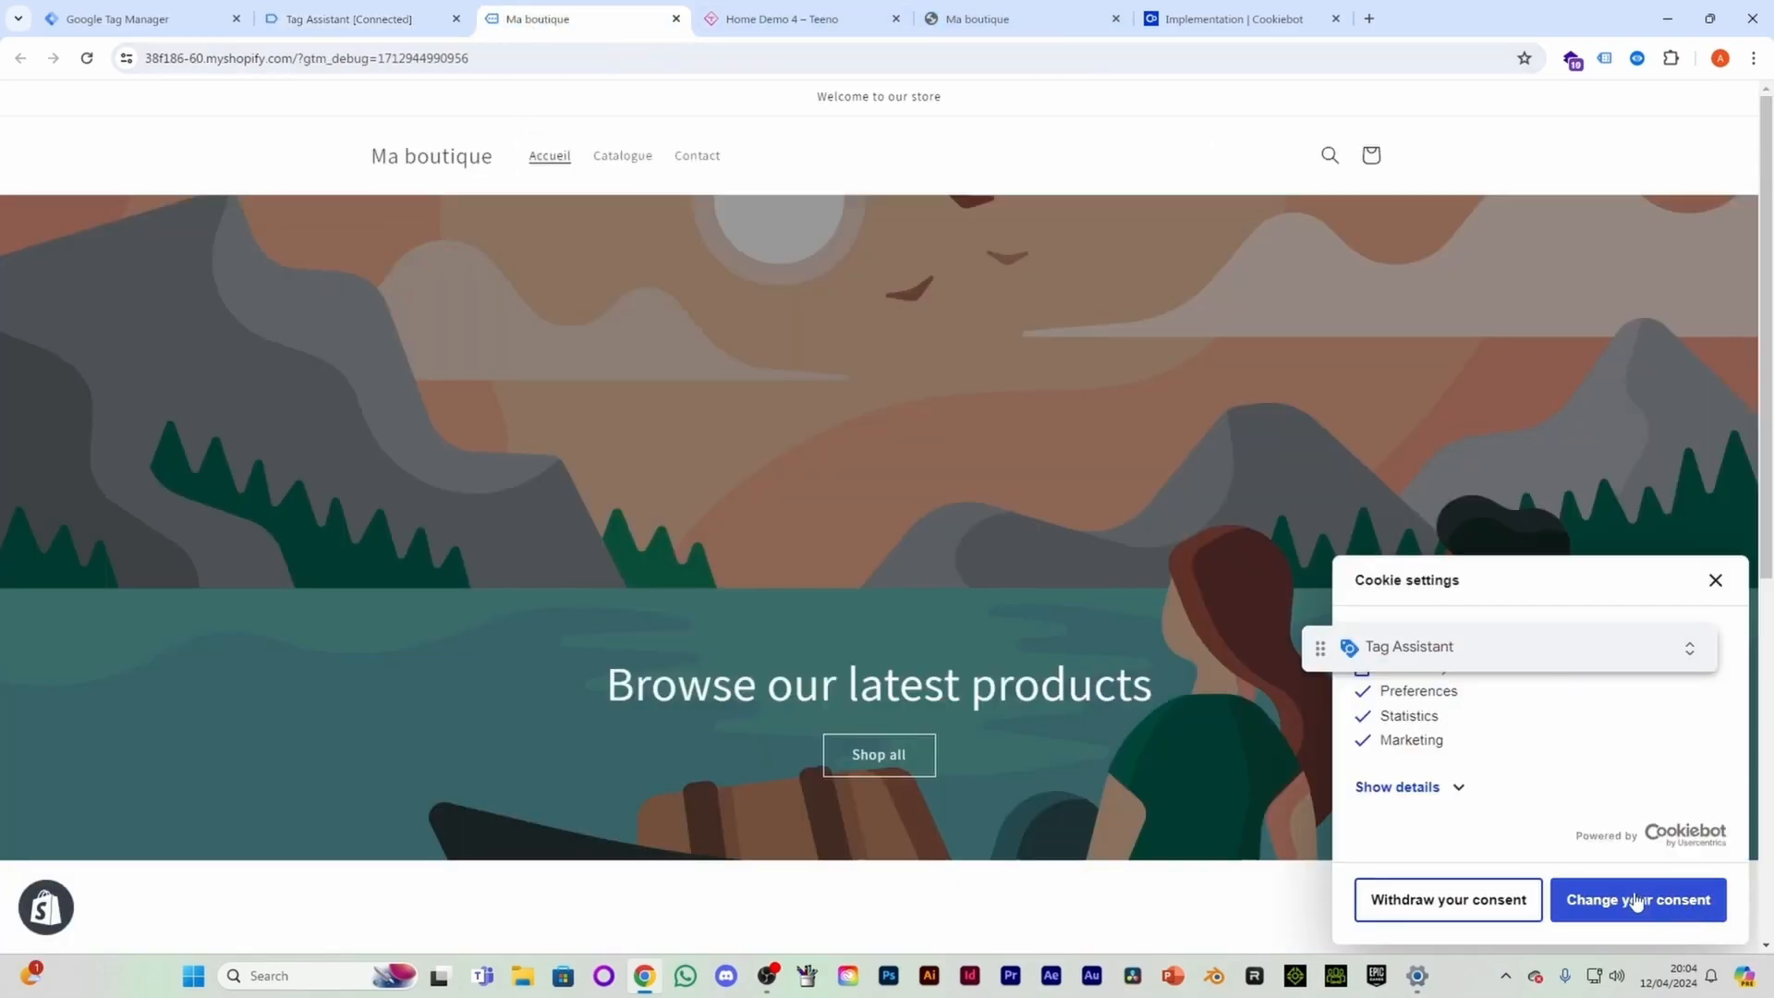
left_click(1576, 893)
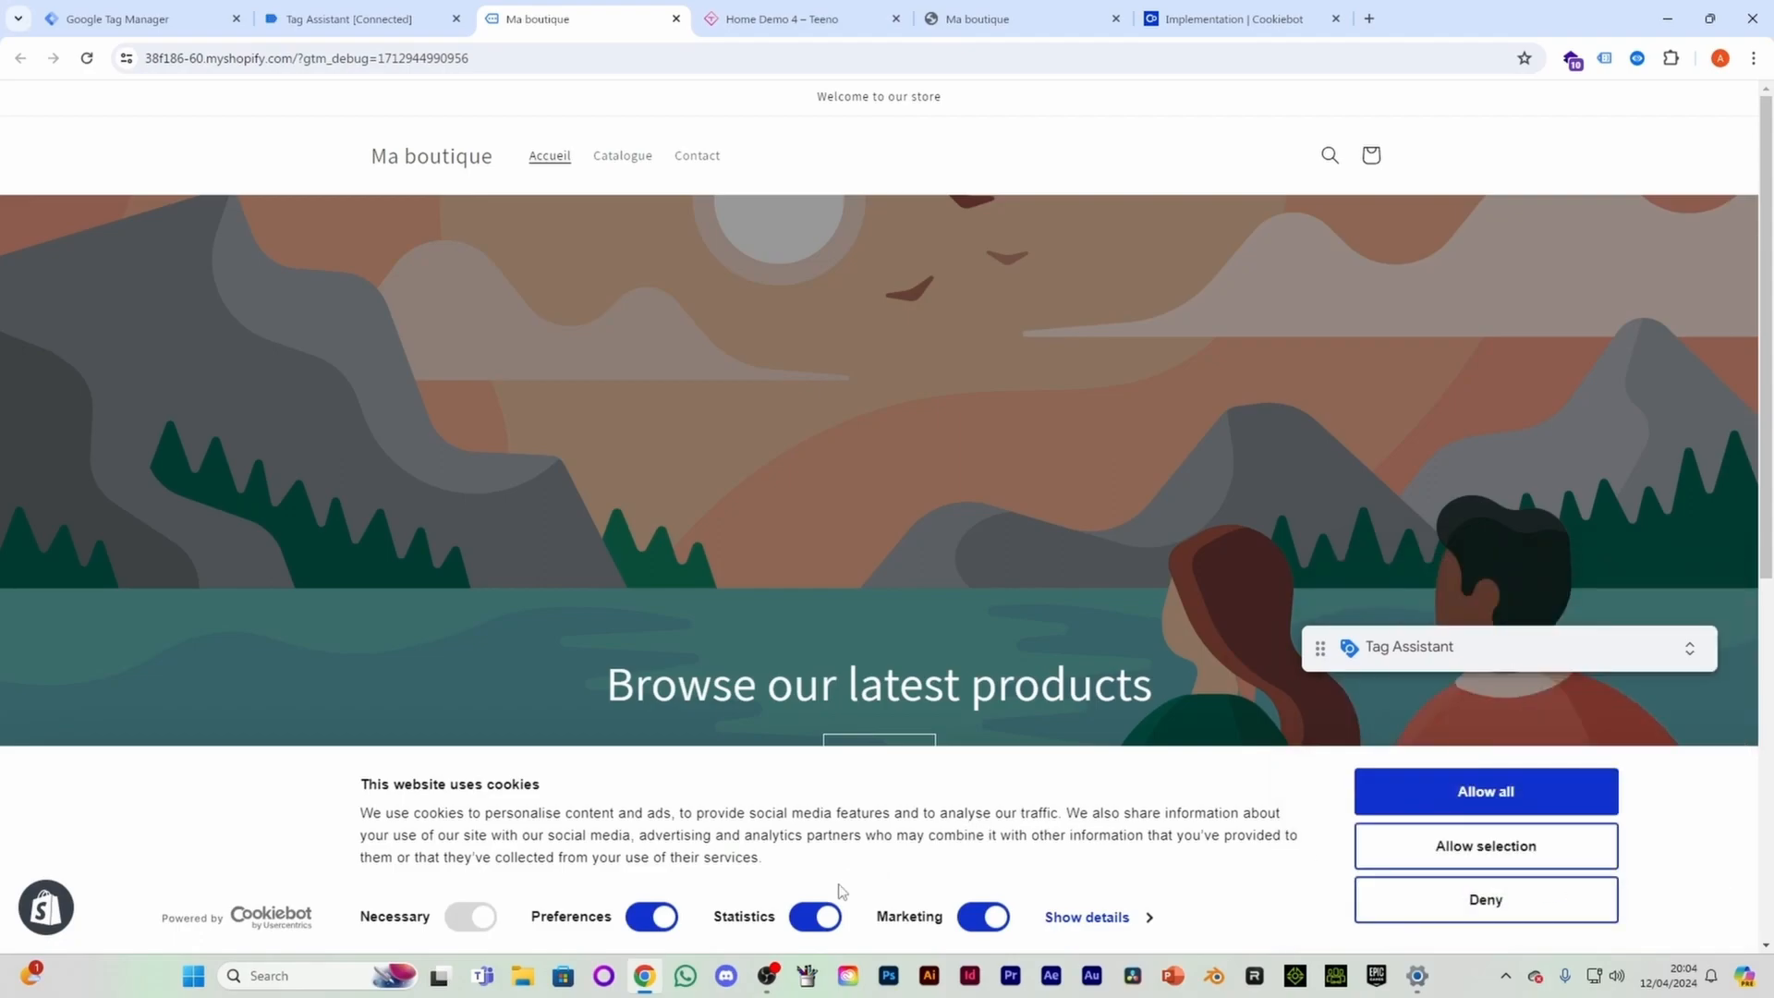
left_click(815, 914)
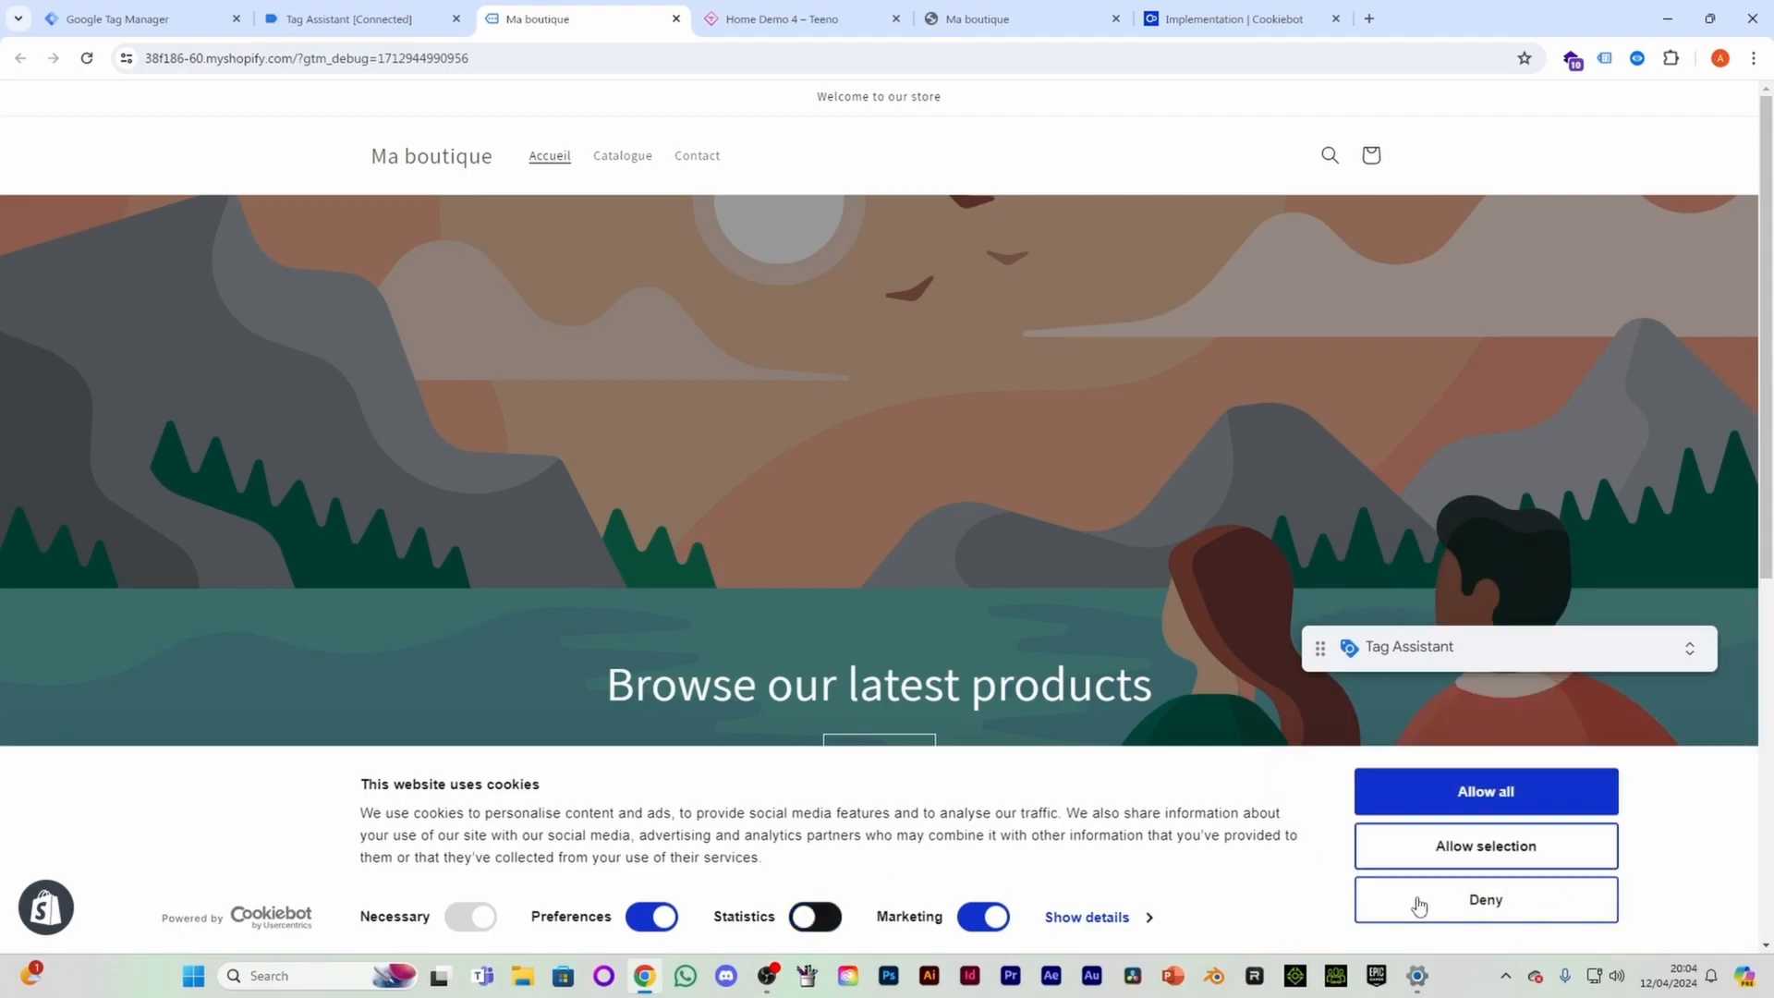
left_click(1438, 864)
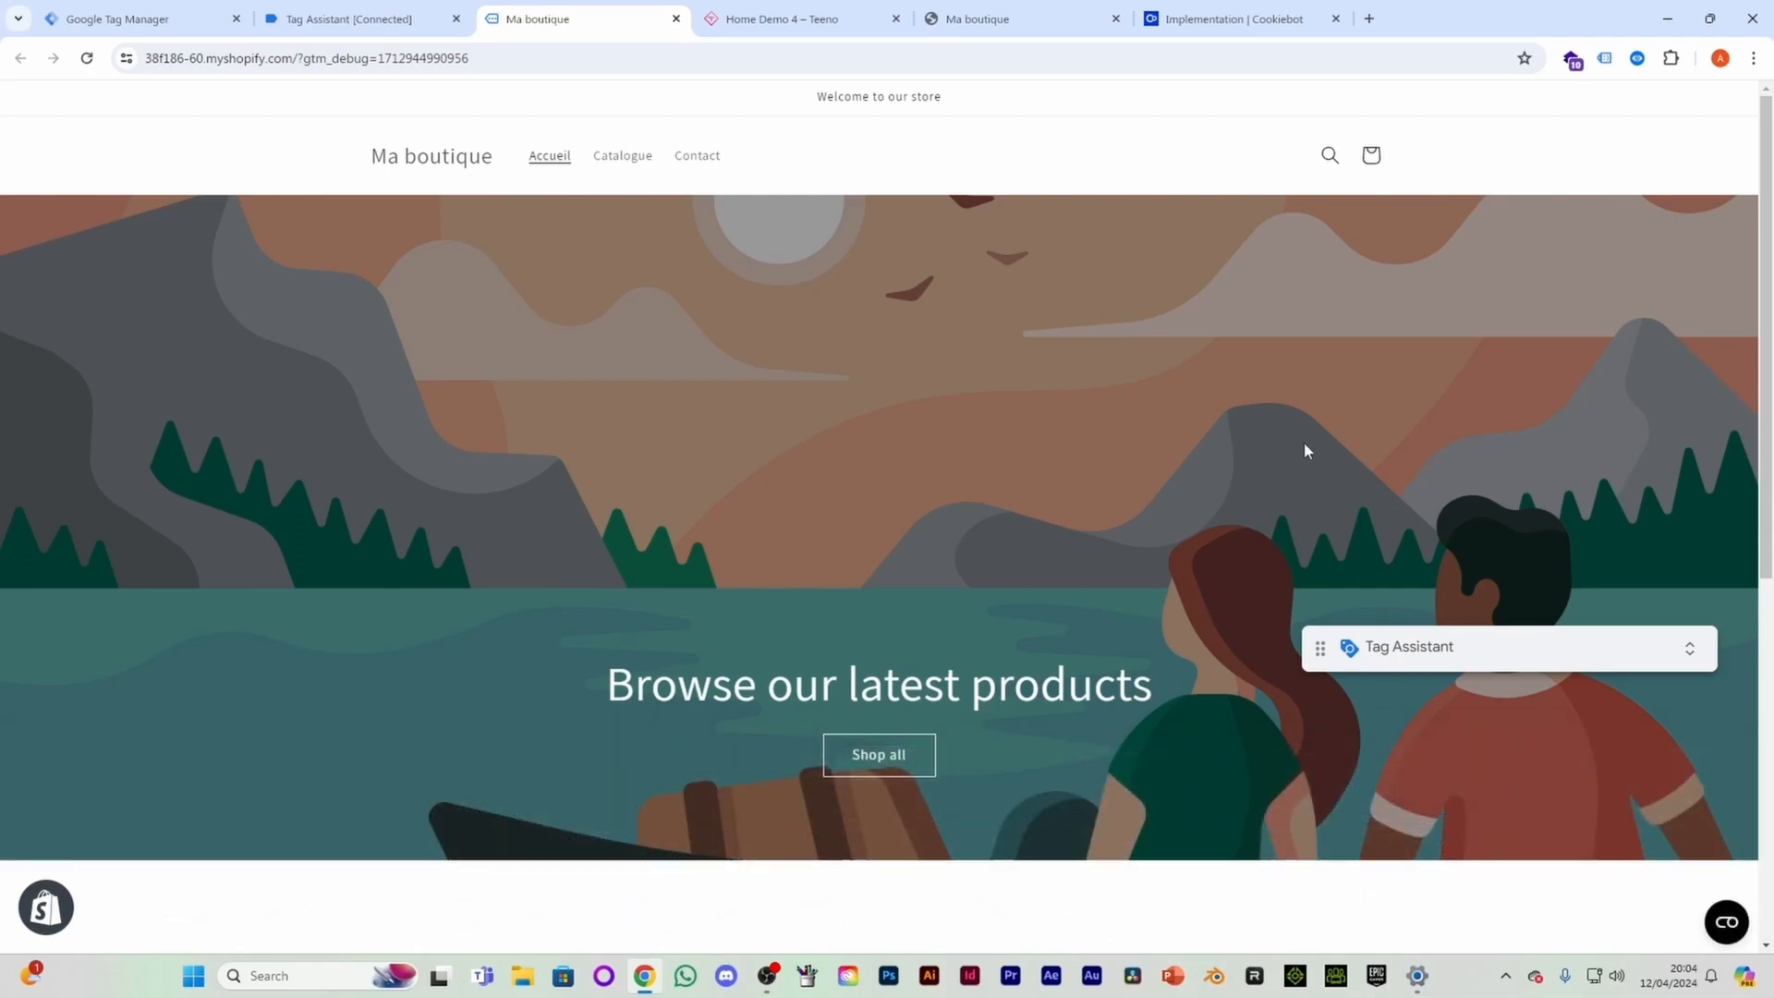
left_click(1328, 159)
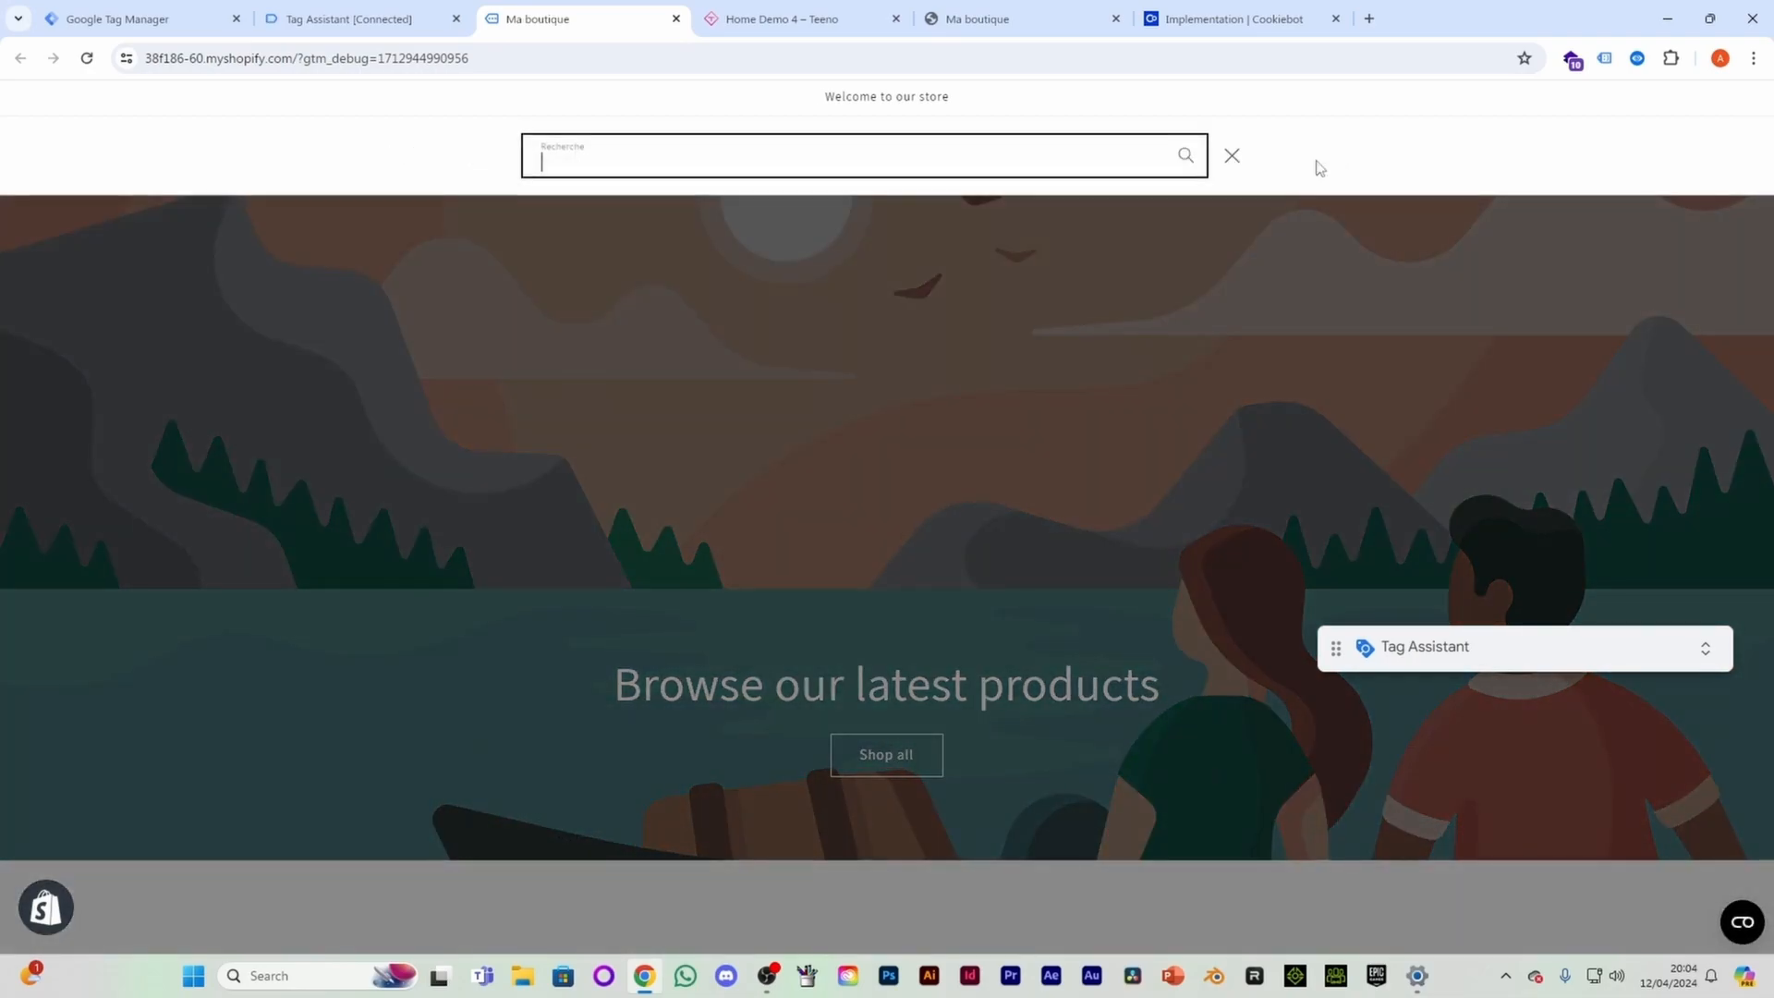
Step: Inspect the consent state of the latest Click event in Tag Assistant, focusing on analytics_storage
left_click(361, 19)
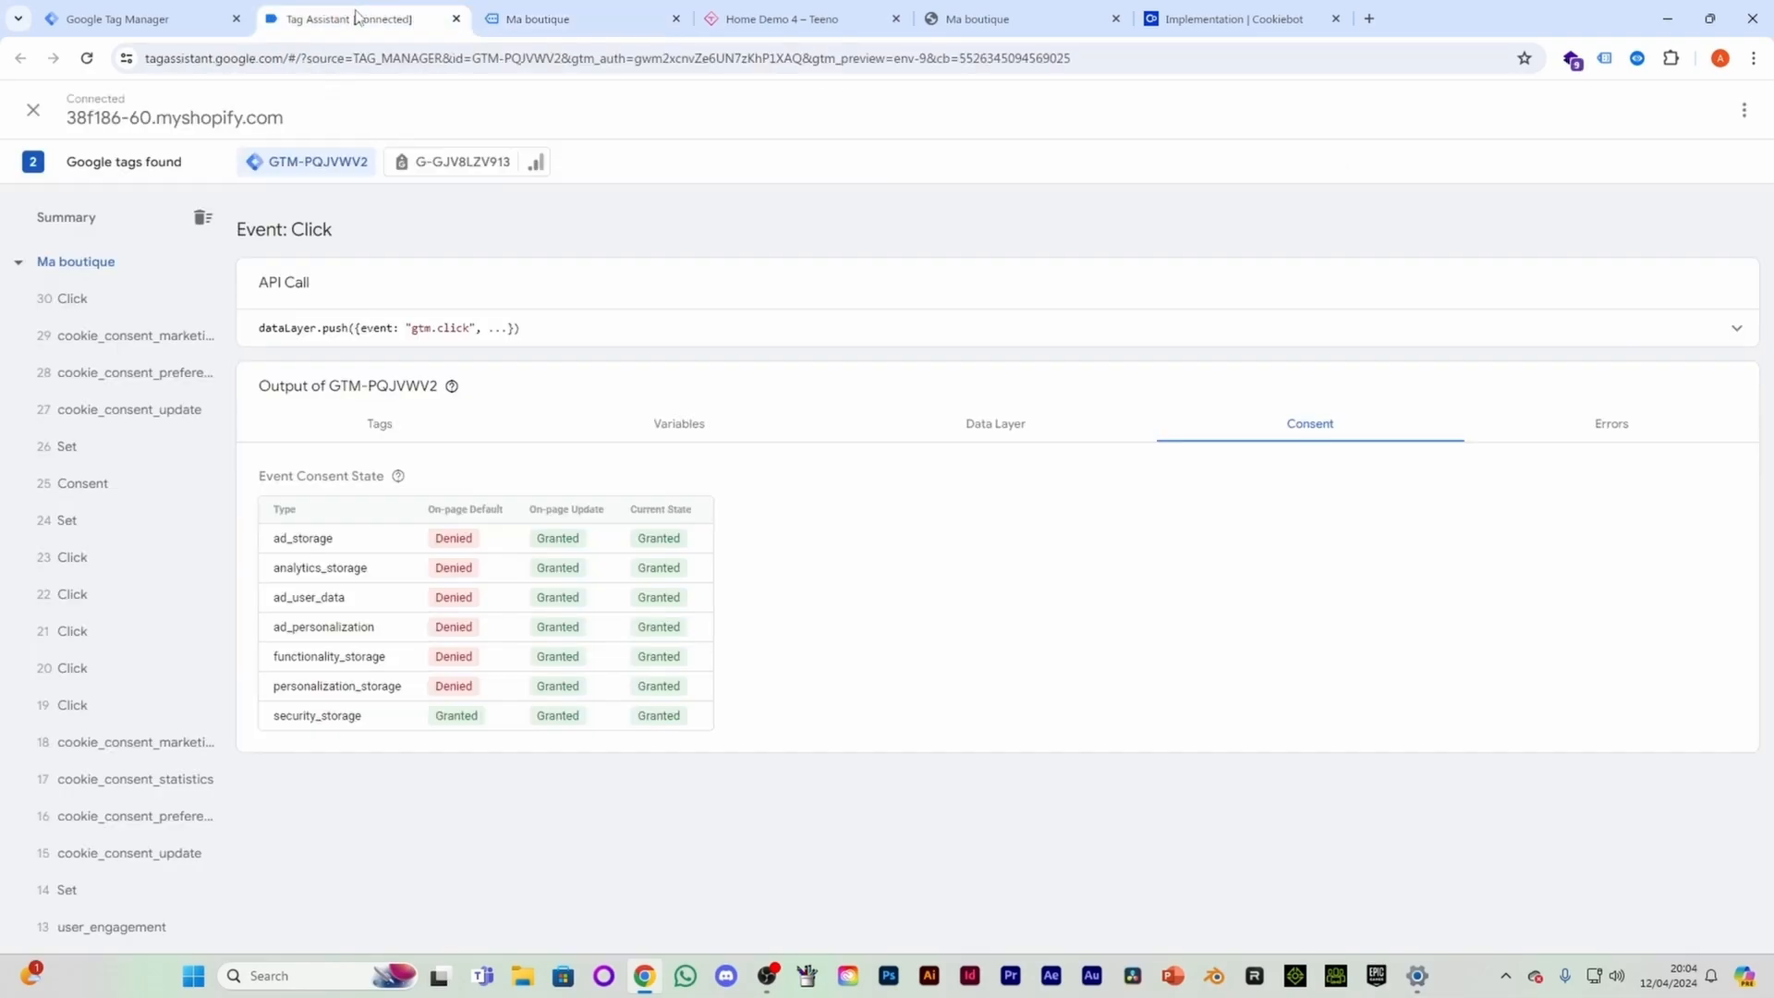
left_click(100, 308)
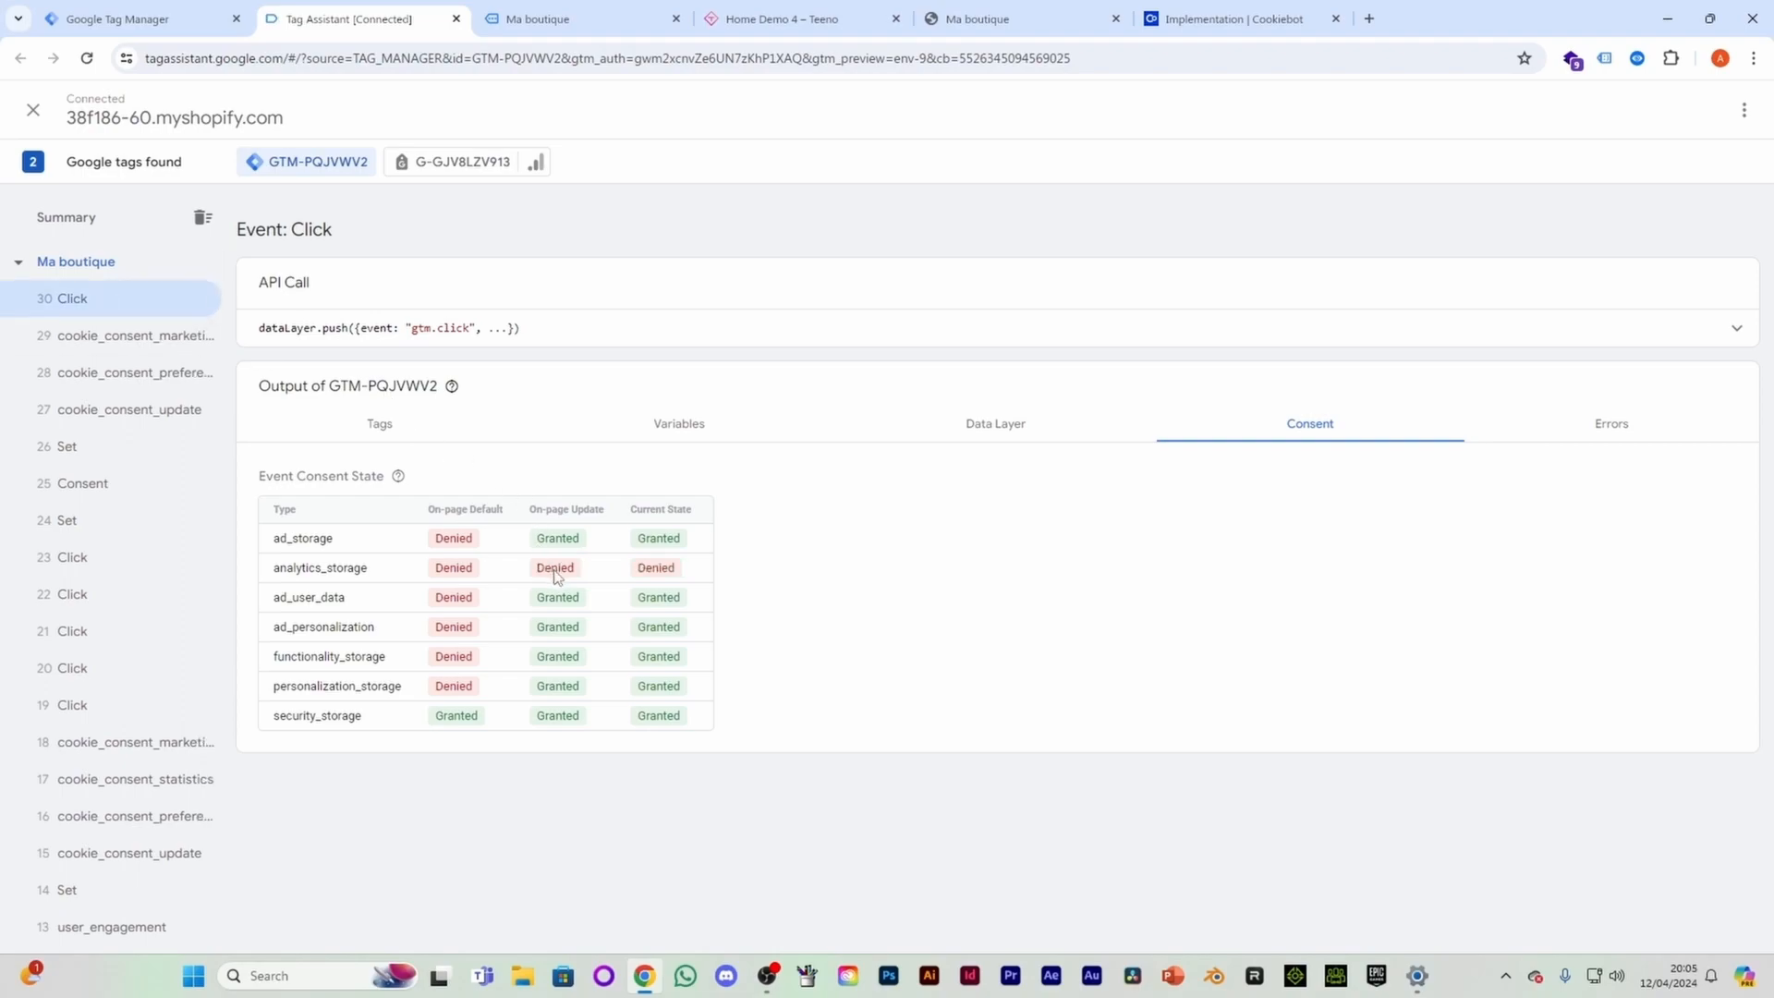
left_click_drag(536, 567, 666, 567)
left_click(664, 567)
Step: Review the hits sent by the G-GJV8LZV913 tag and examine the gcd parameter of the Page View hit
left_click(427, 176)
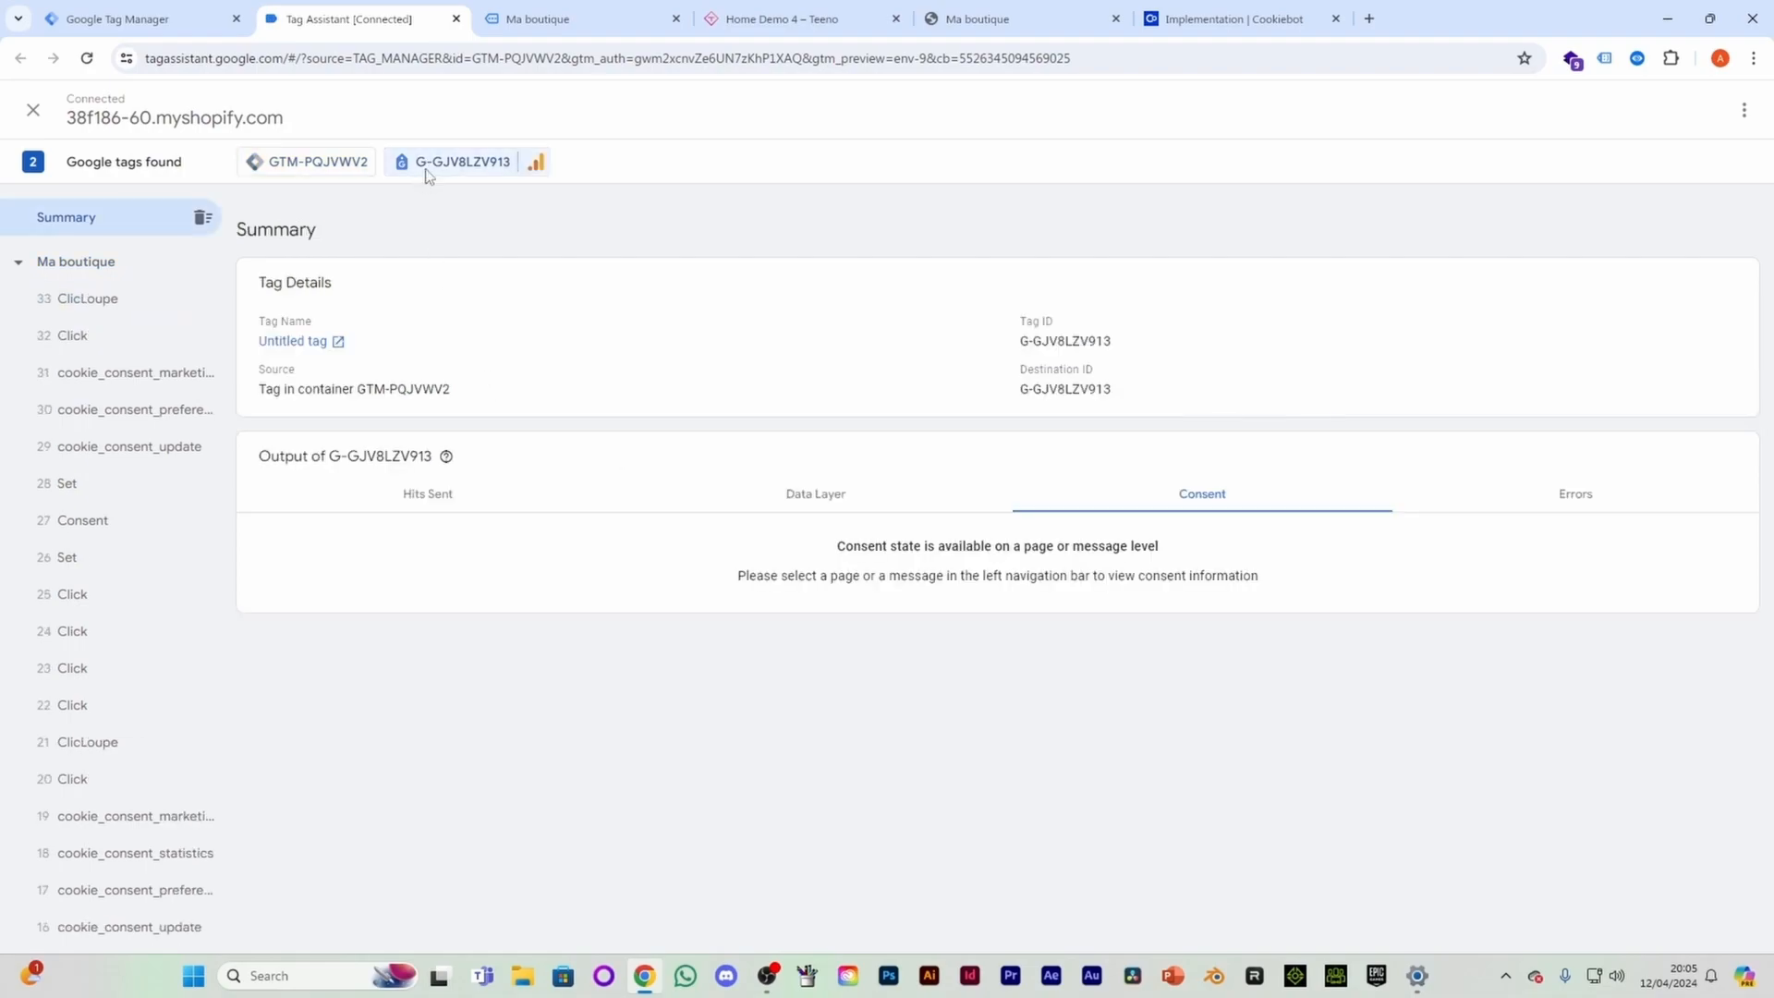
left_click(434, 497)
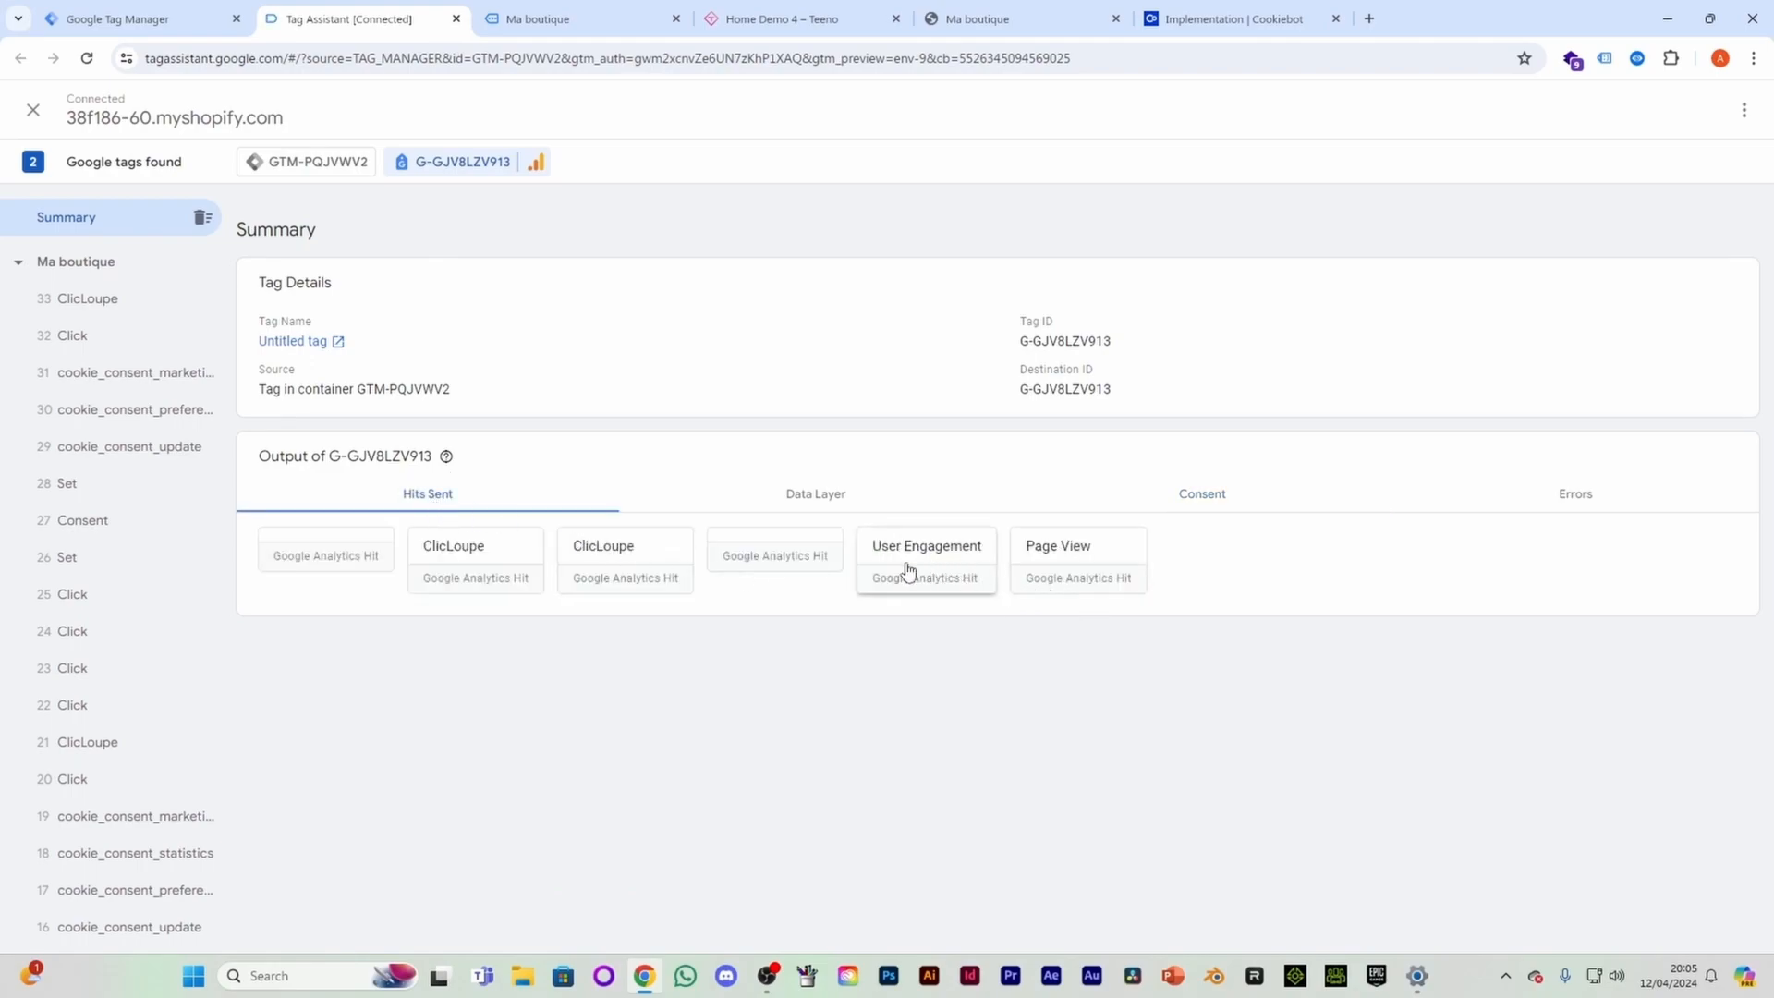
left_click(1060, 567)
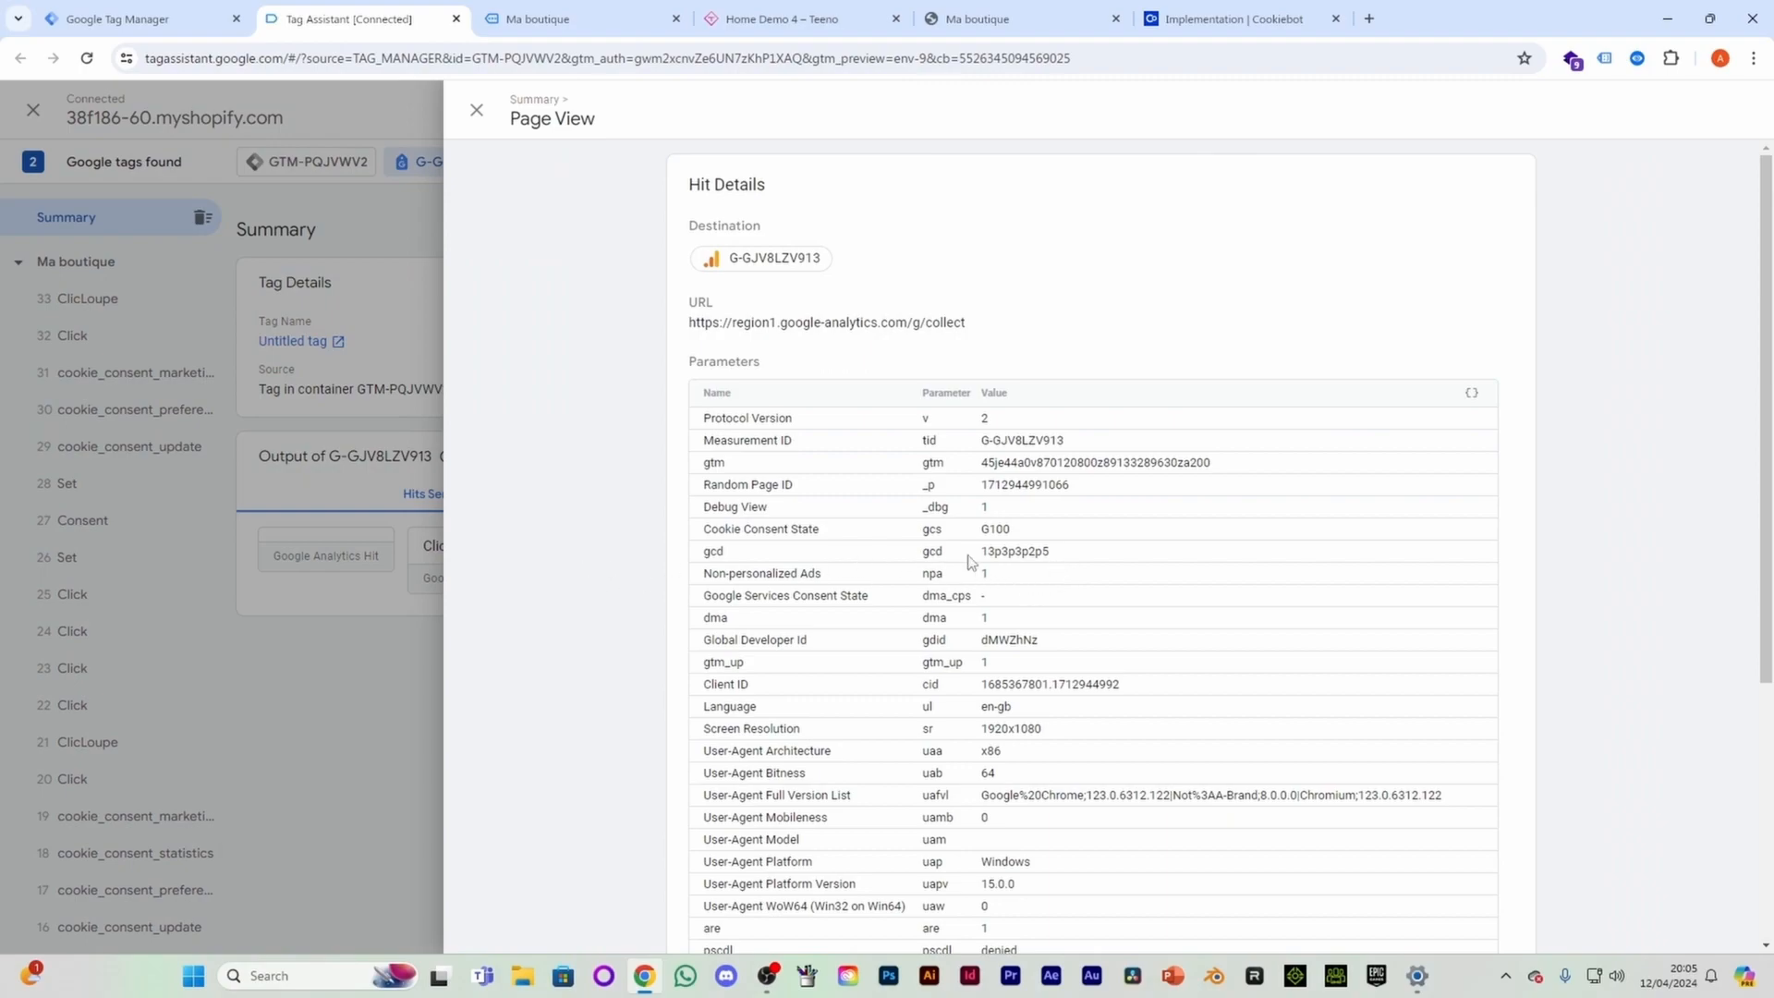
left_click_drag(994, 553, 1037, 561)
left_click(1039, 558)
left_click(409, 675)
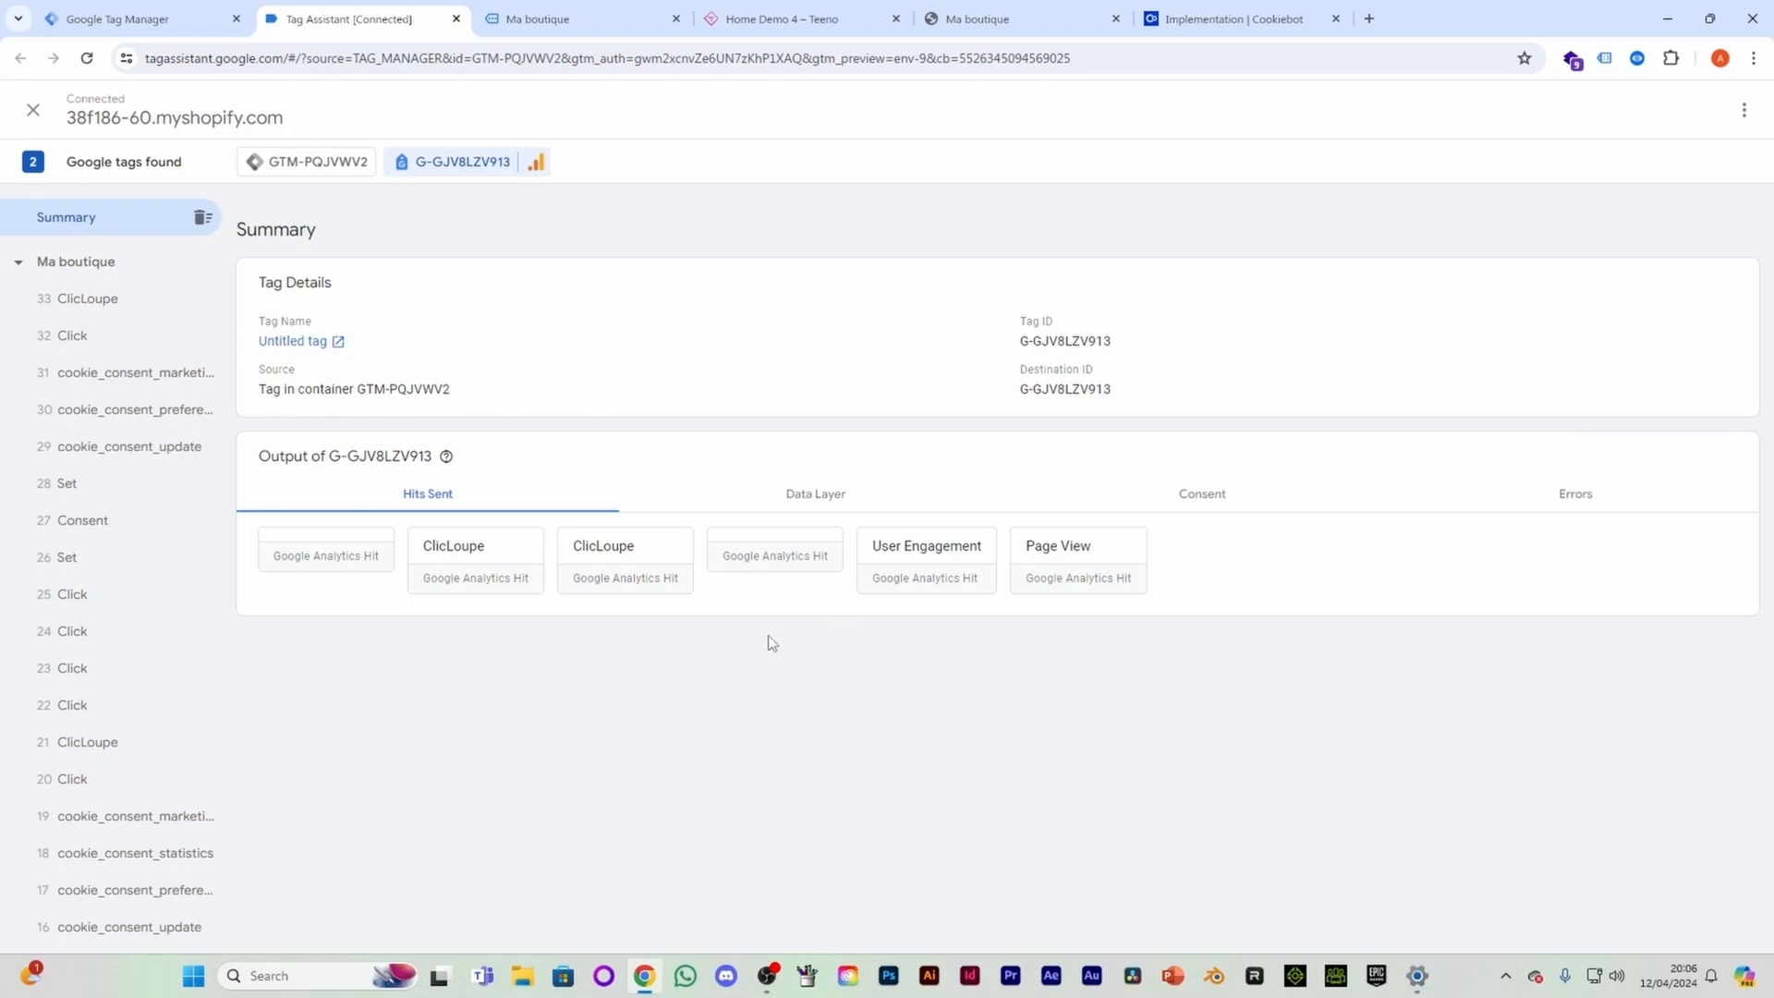
Step: Compare the gcd parameter in the hit details of the two ClicLoupe hits
left_click(624, 571)
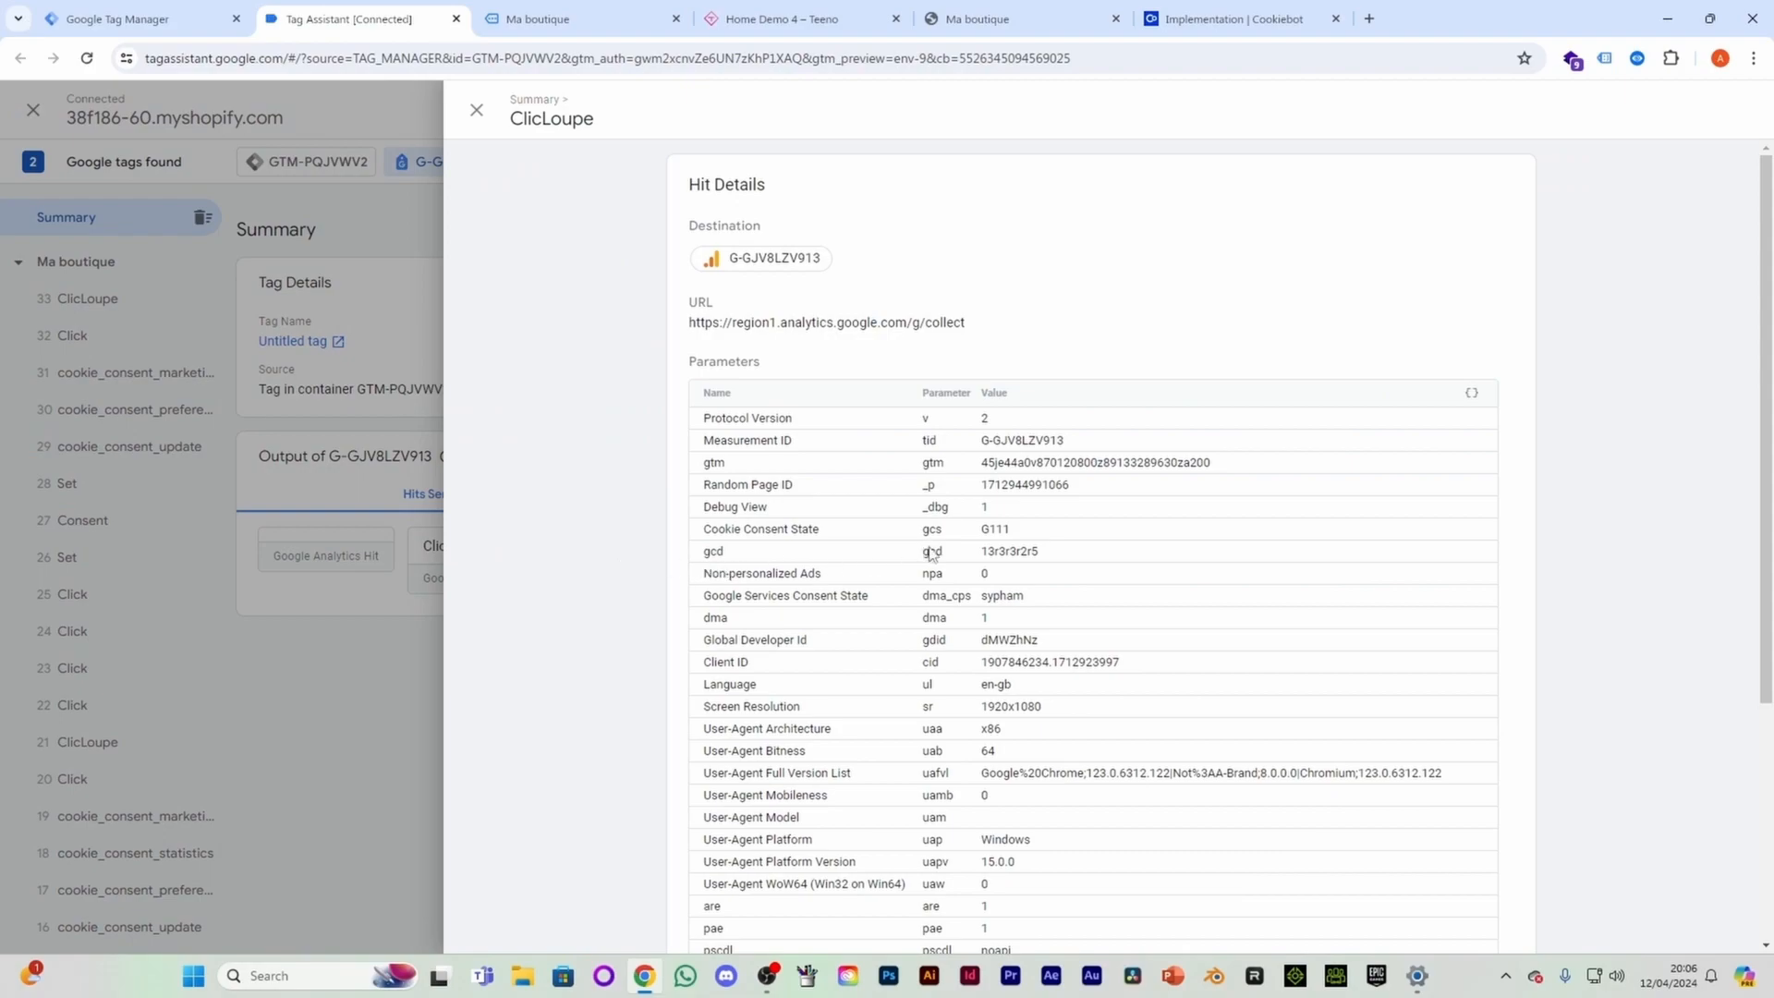
left_click_drag(988, 555, 1041, 567)
left_click(1043, 566)
left_click(367, 680)
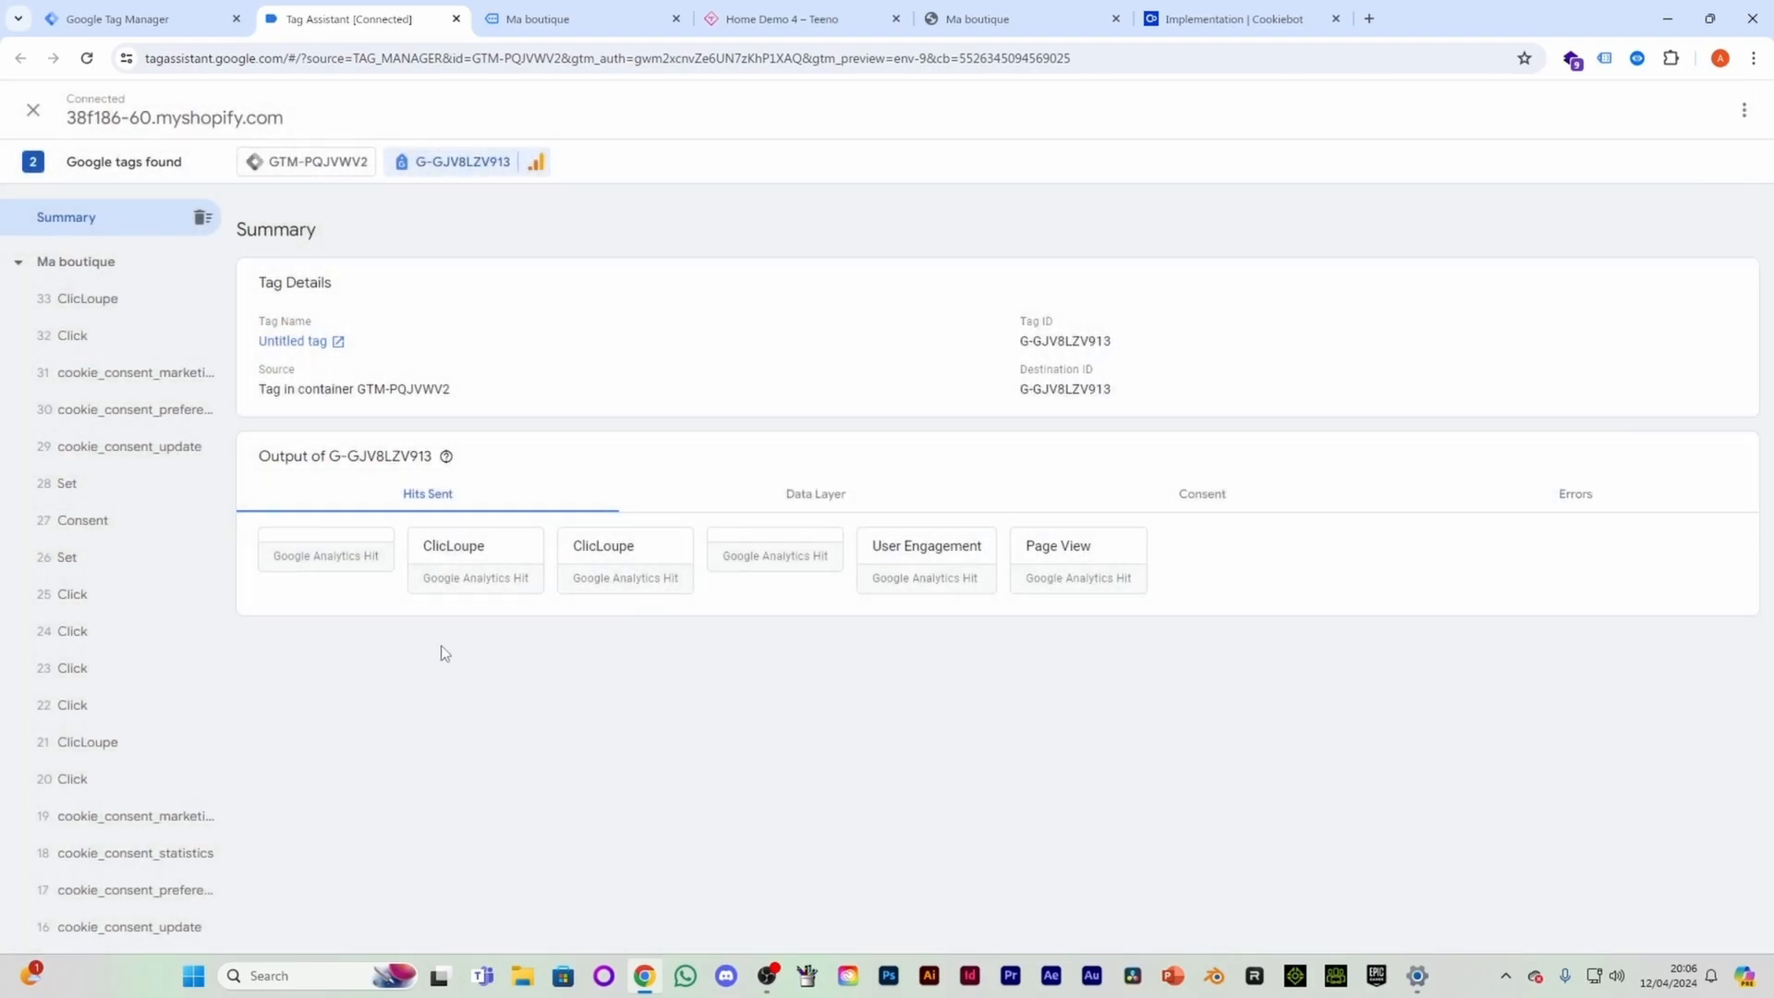
left_click(459, 579)
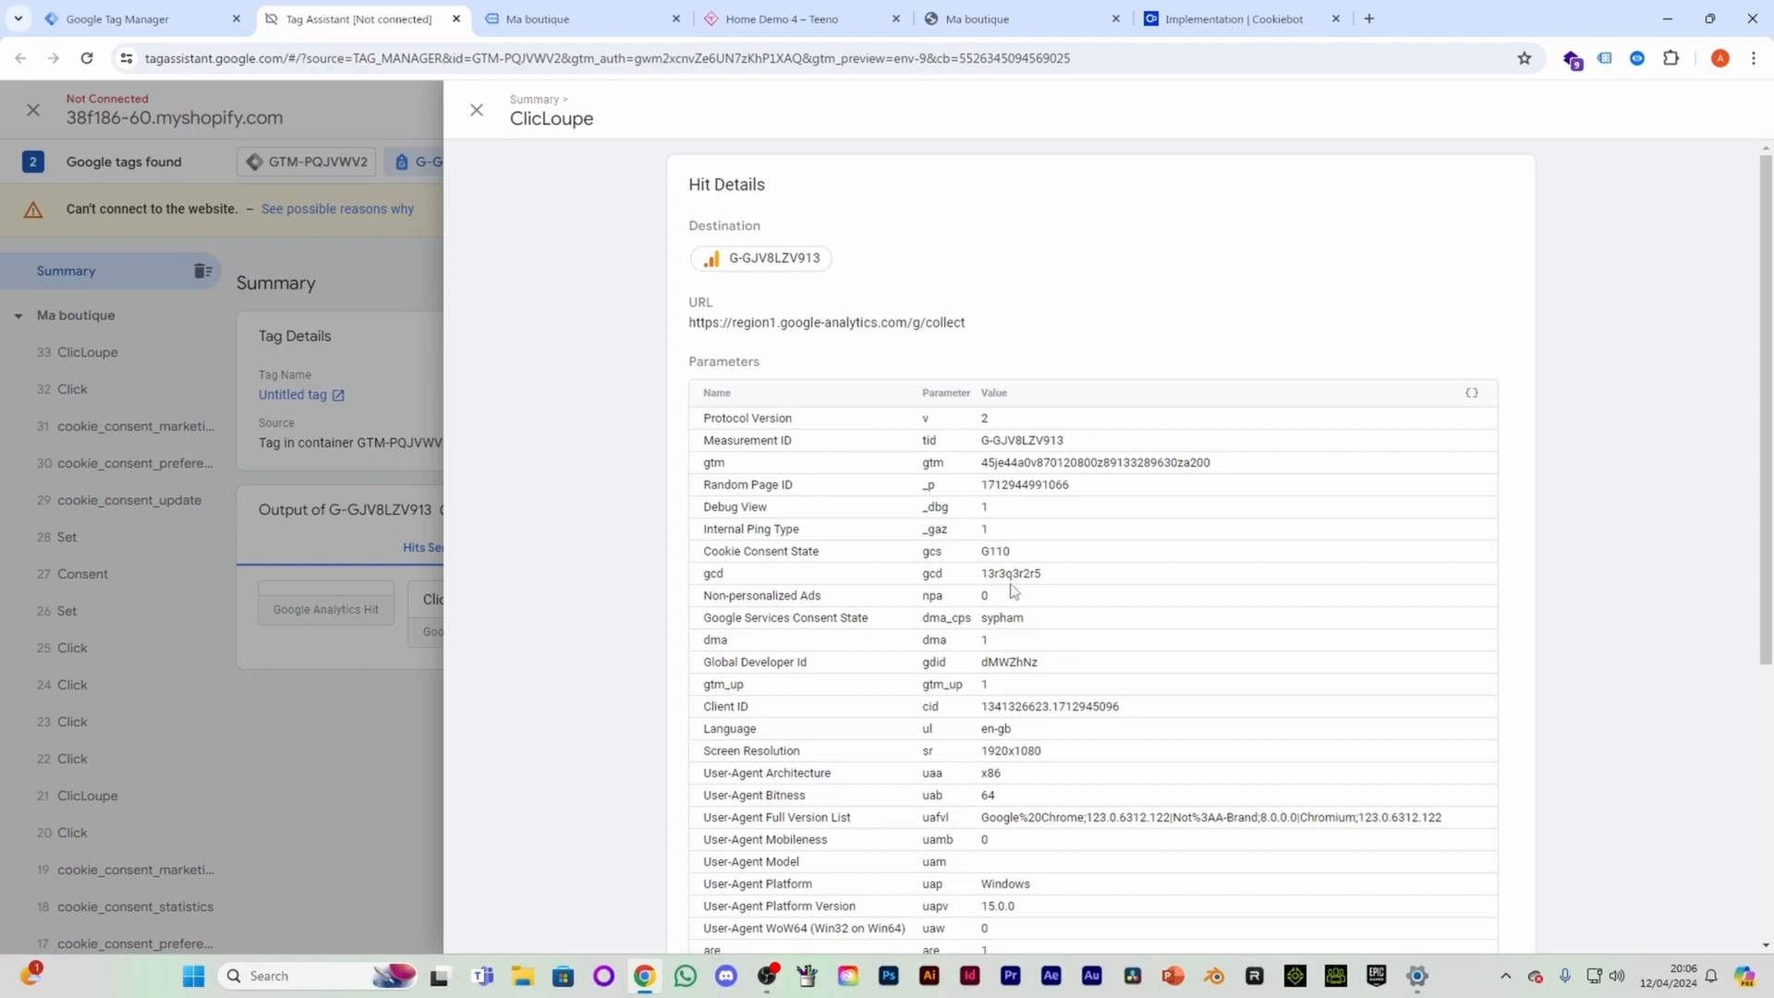
left_click(392, 730)
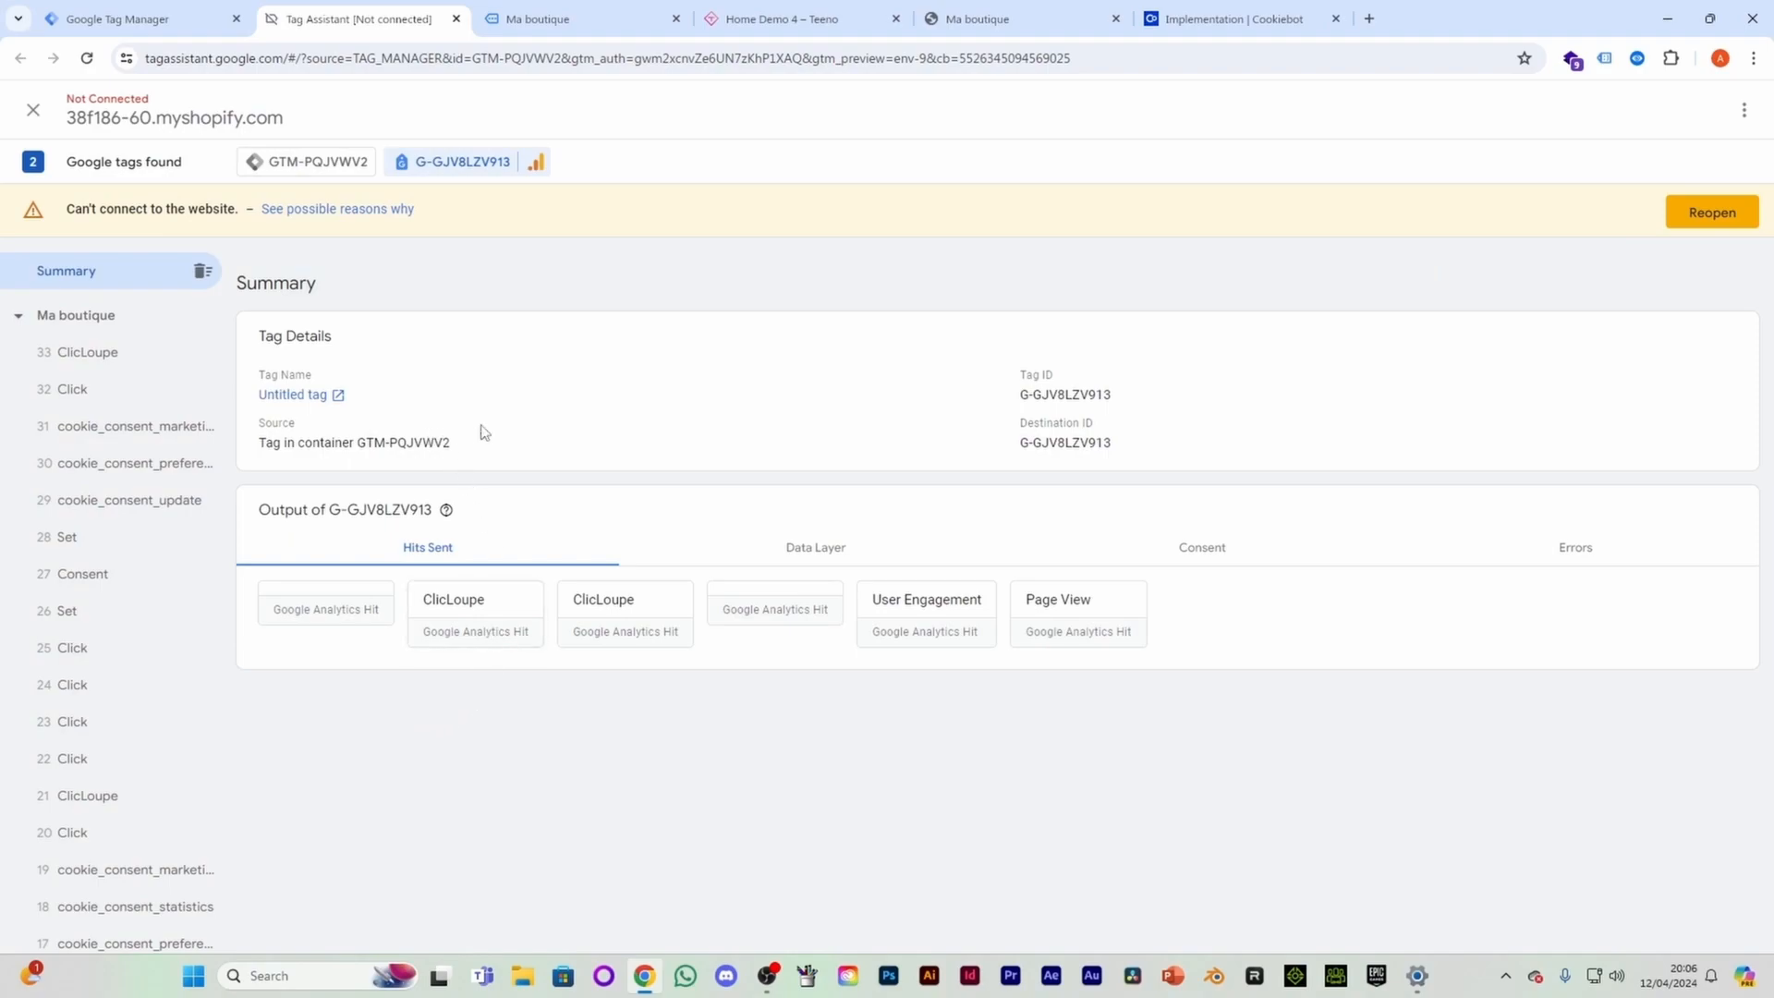
Step: Enable the consent overview (Vue d'ensemble du consentement) in the monsite container's settings in Google Tag Manager and save them
left_click(154, 24)
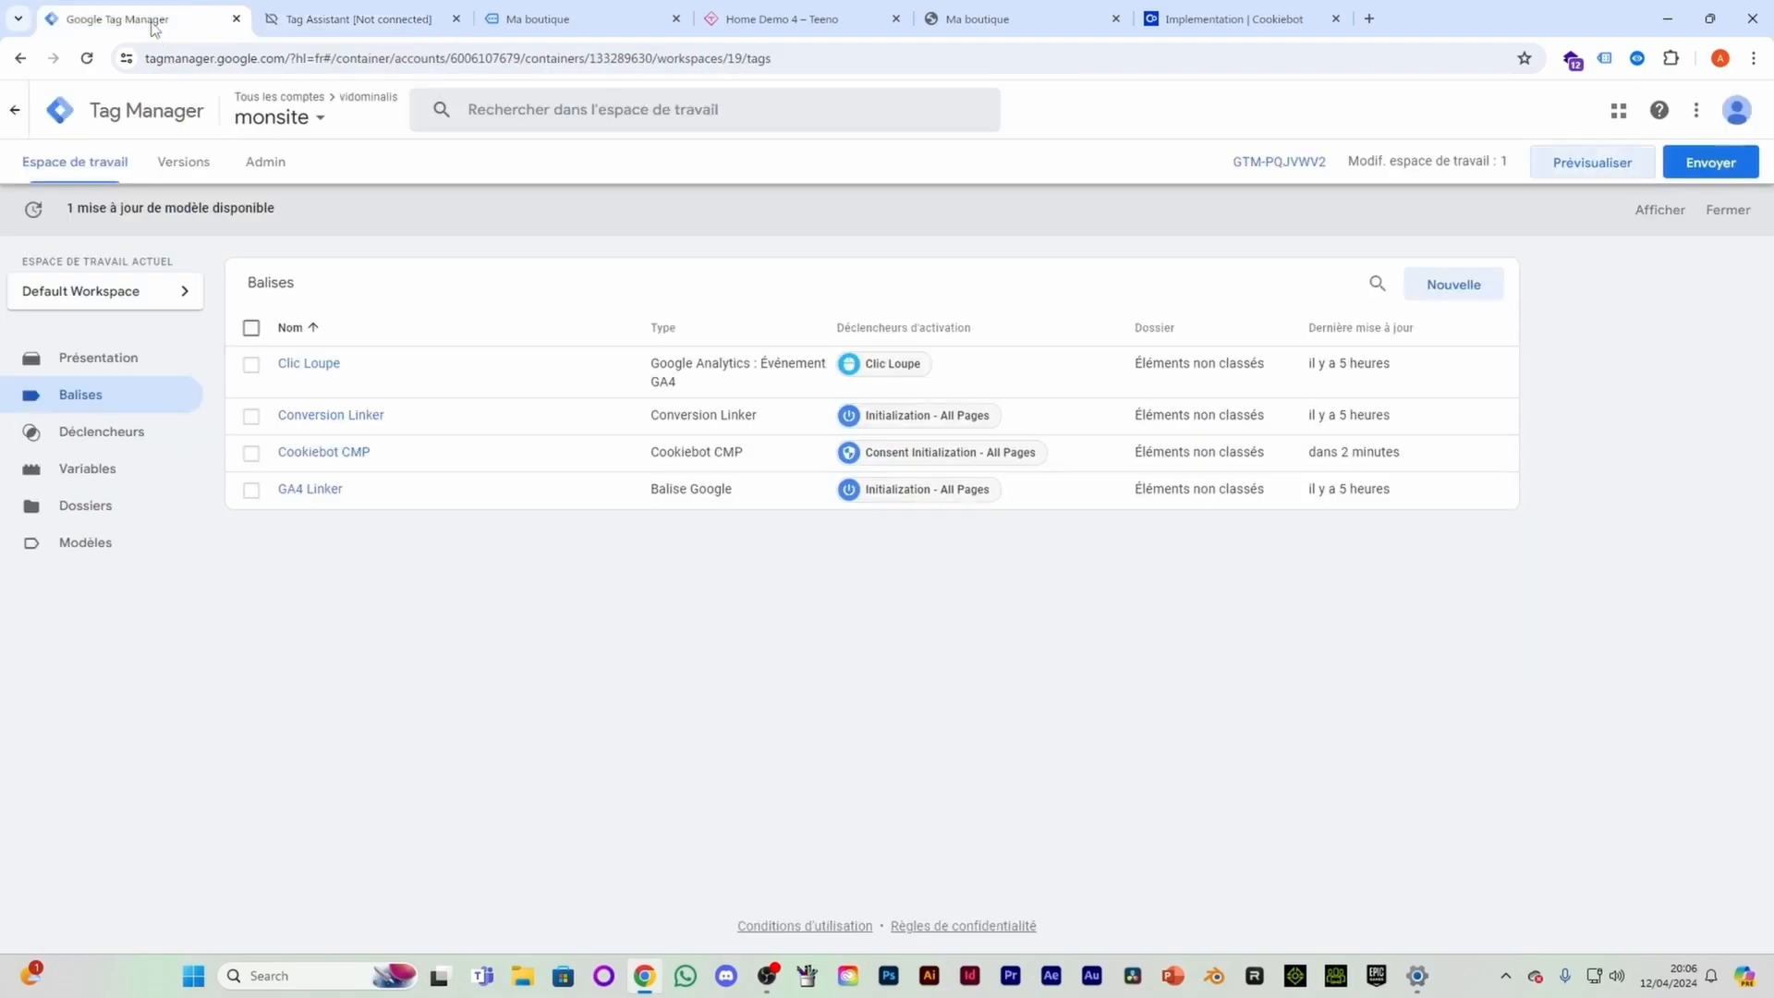
left_click(266, 167)
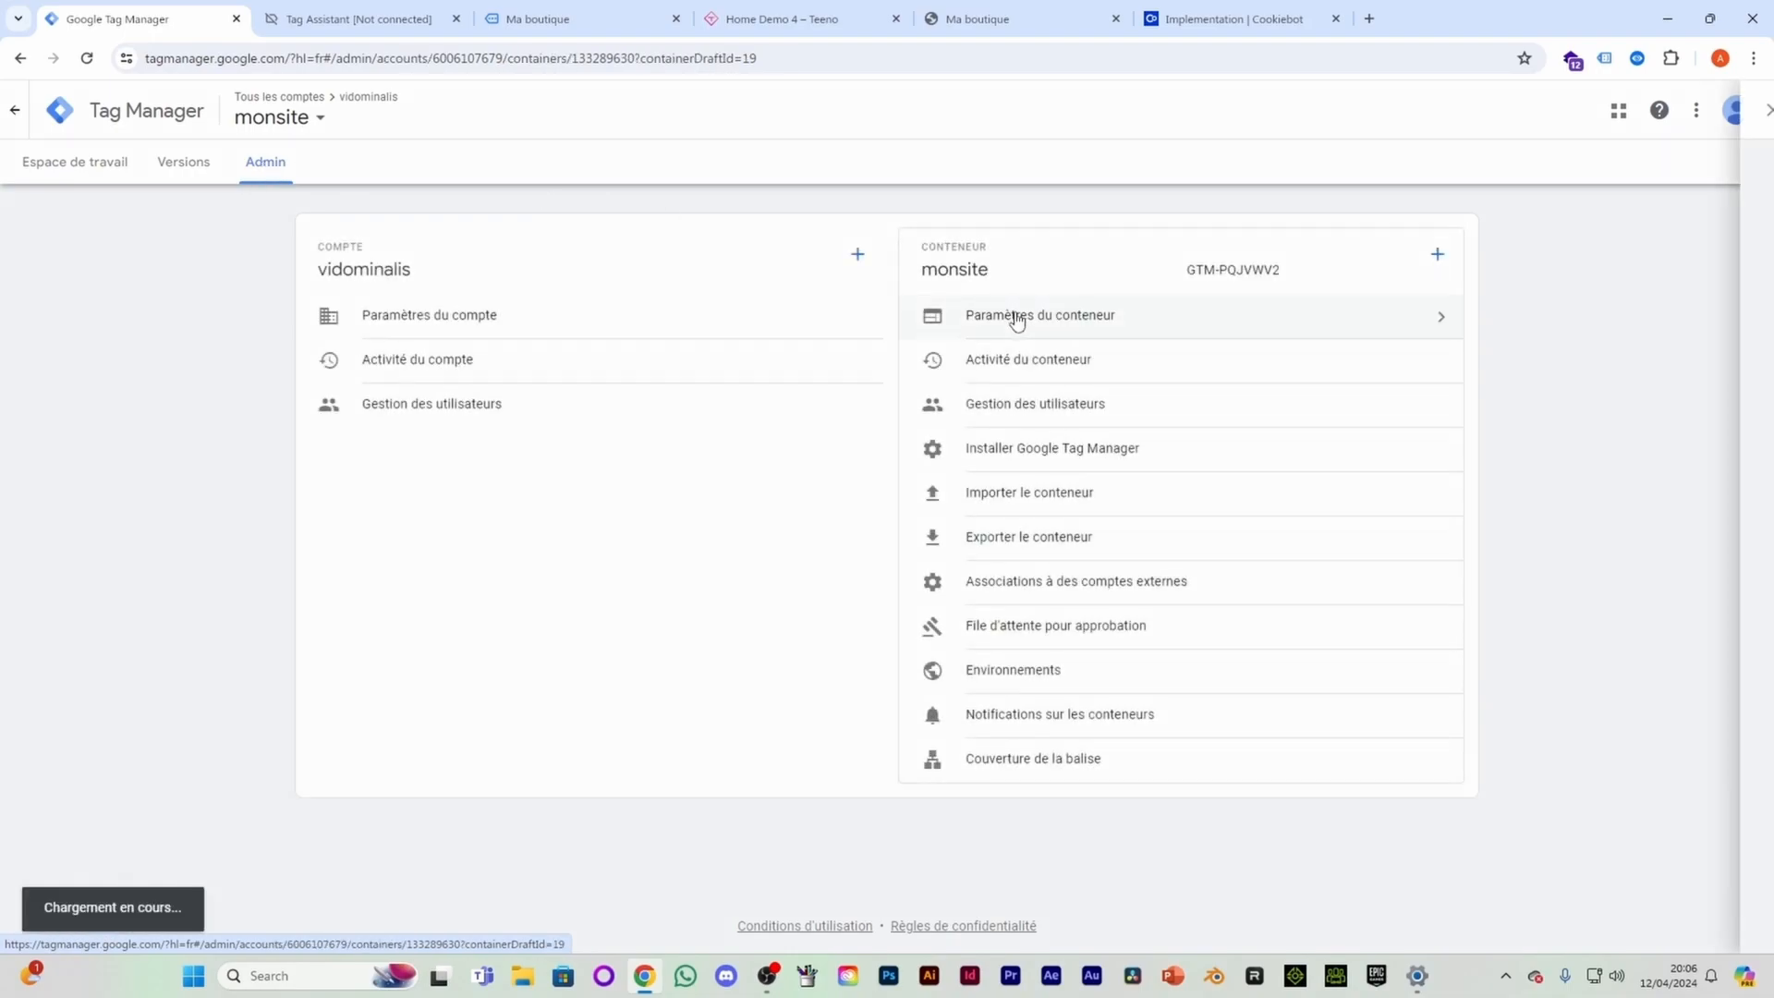
left_click(1018, 320)
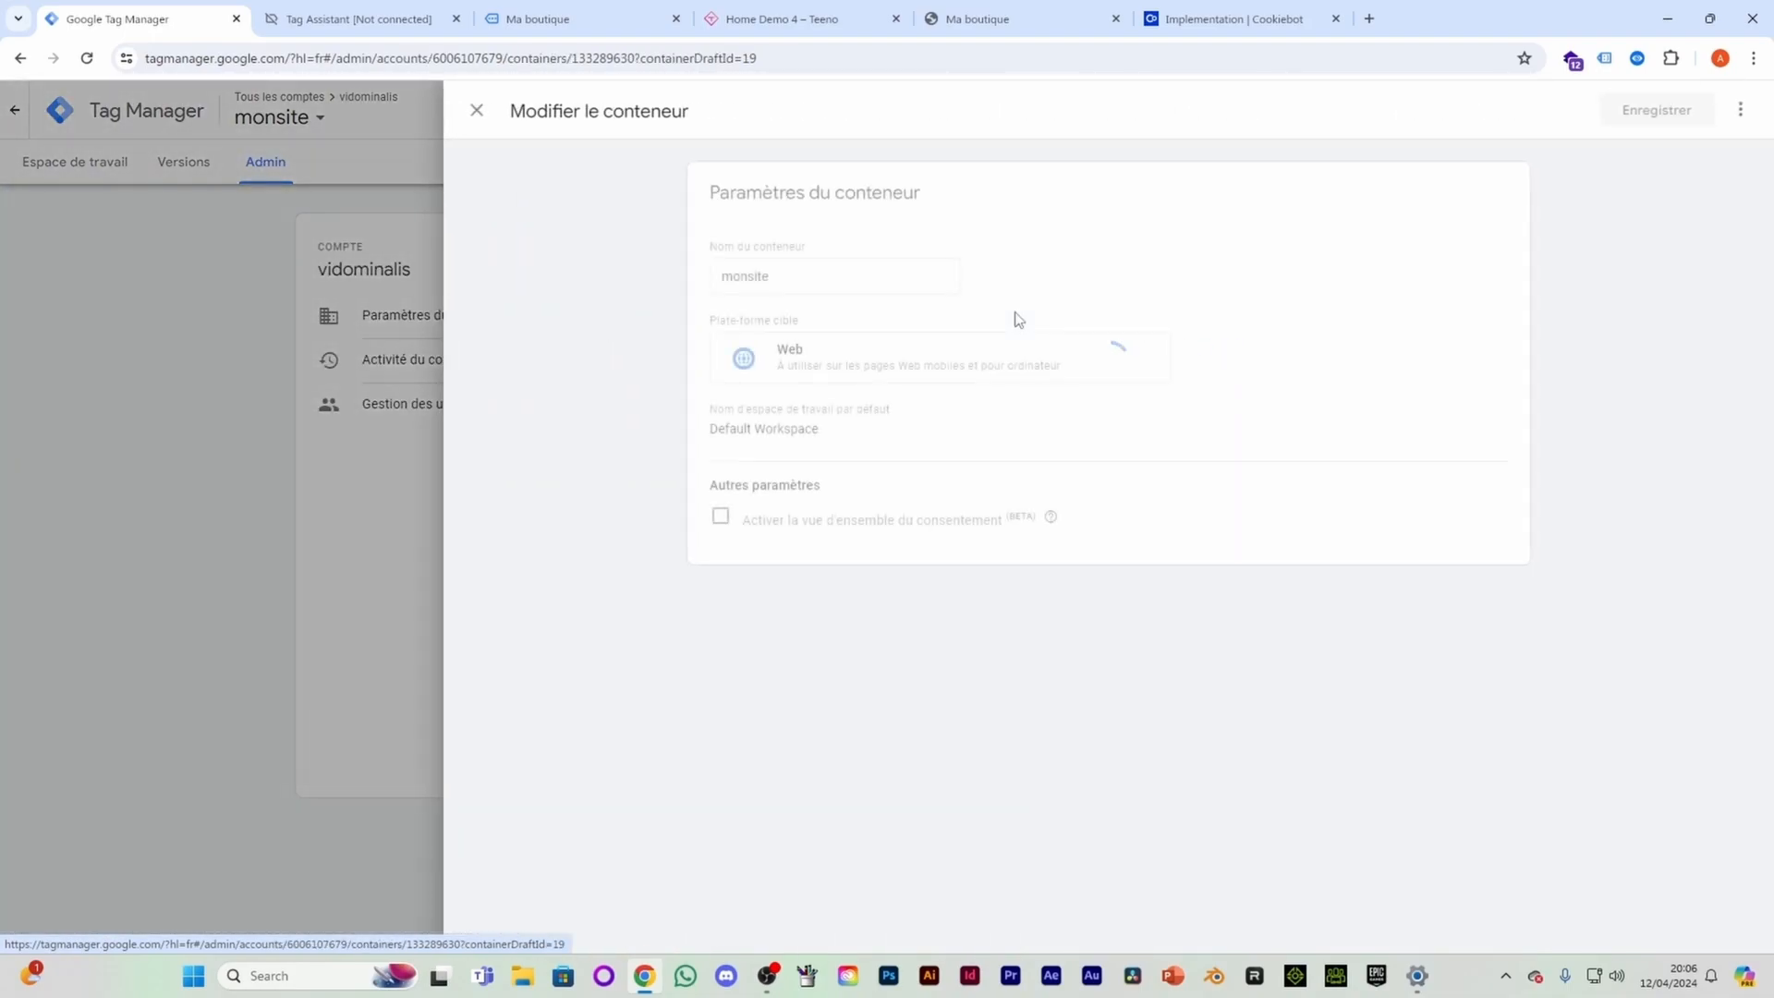
left_click(721, 516)
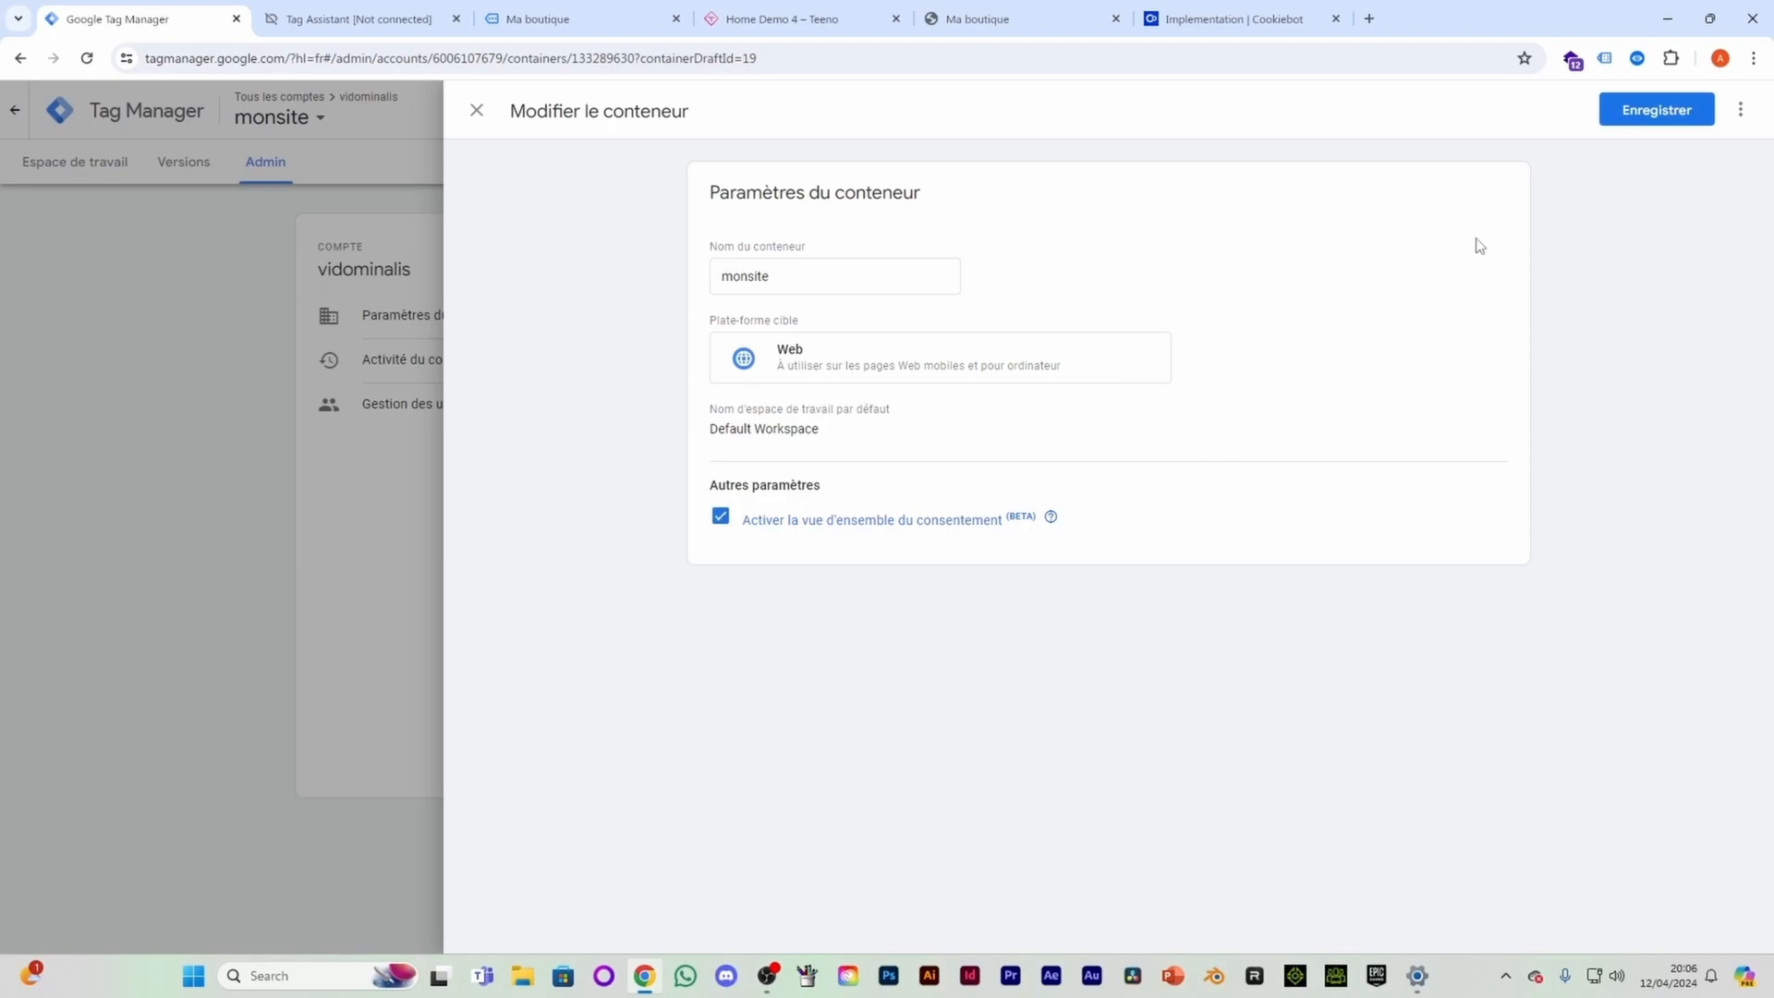
left_click(1641, 120)
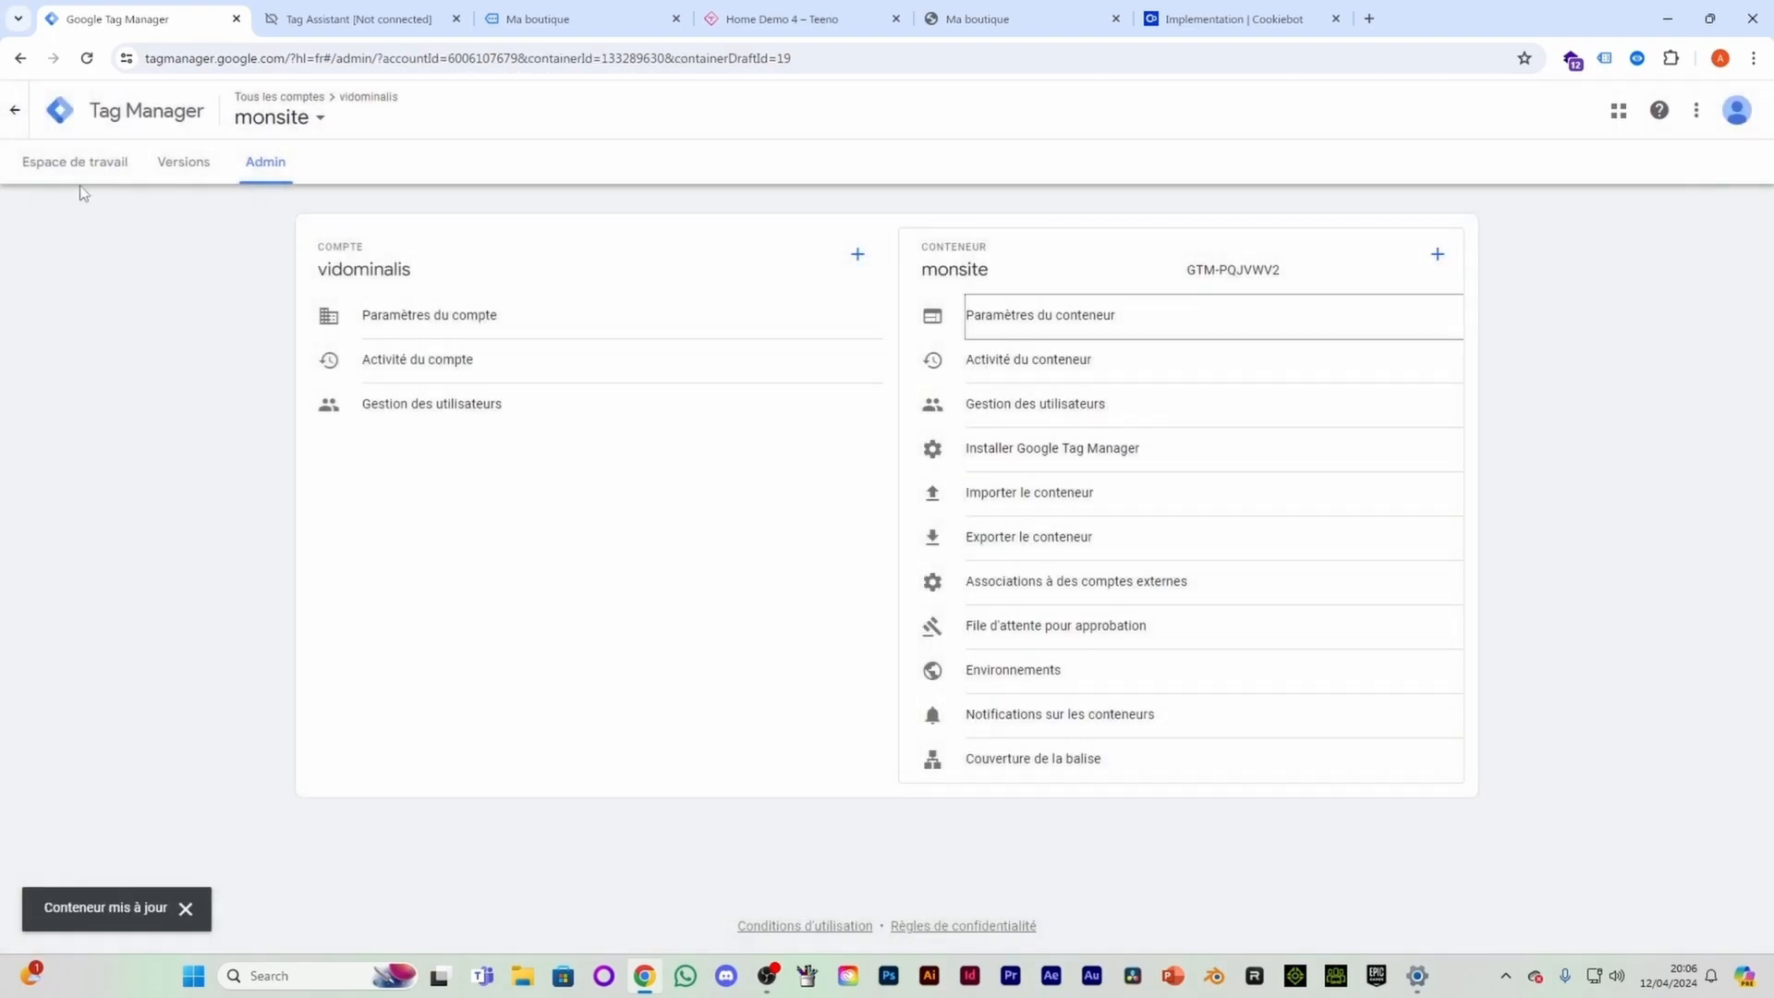
Step: Open the consent overview for the workspace's tags and review the groups of tags with unconfigured and configured consent
left_click(80, 166)
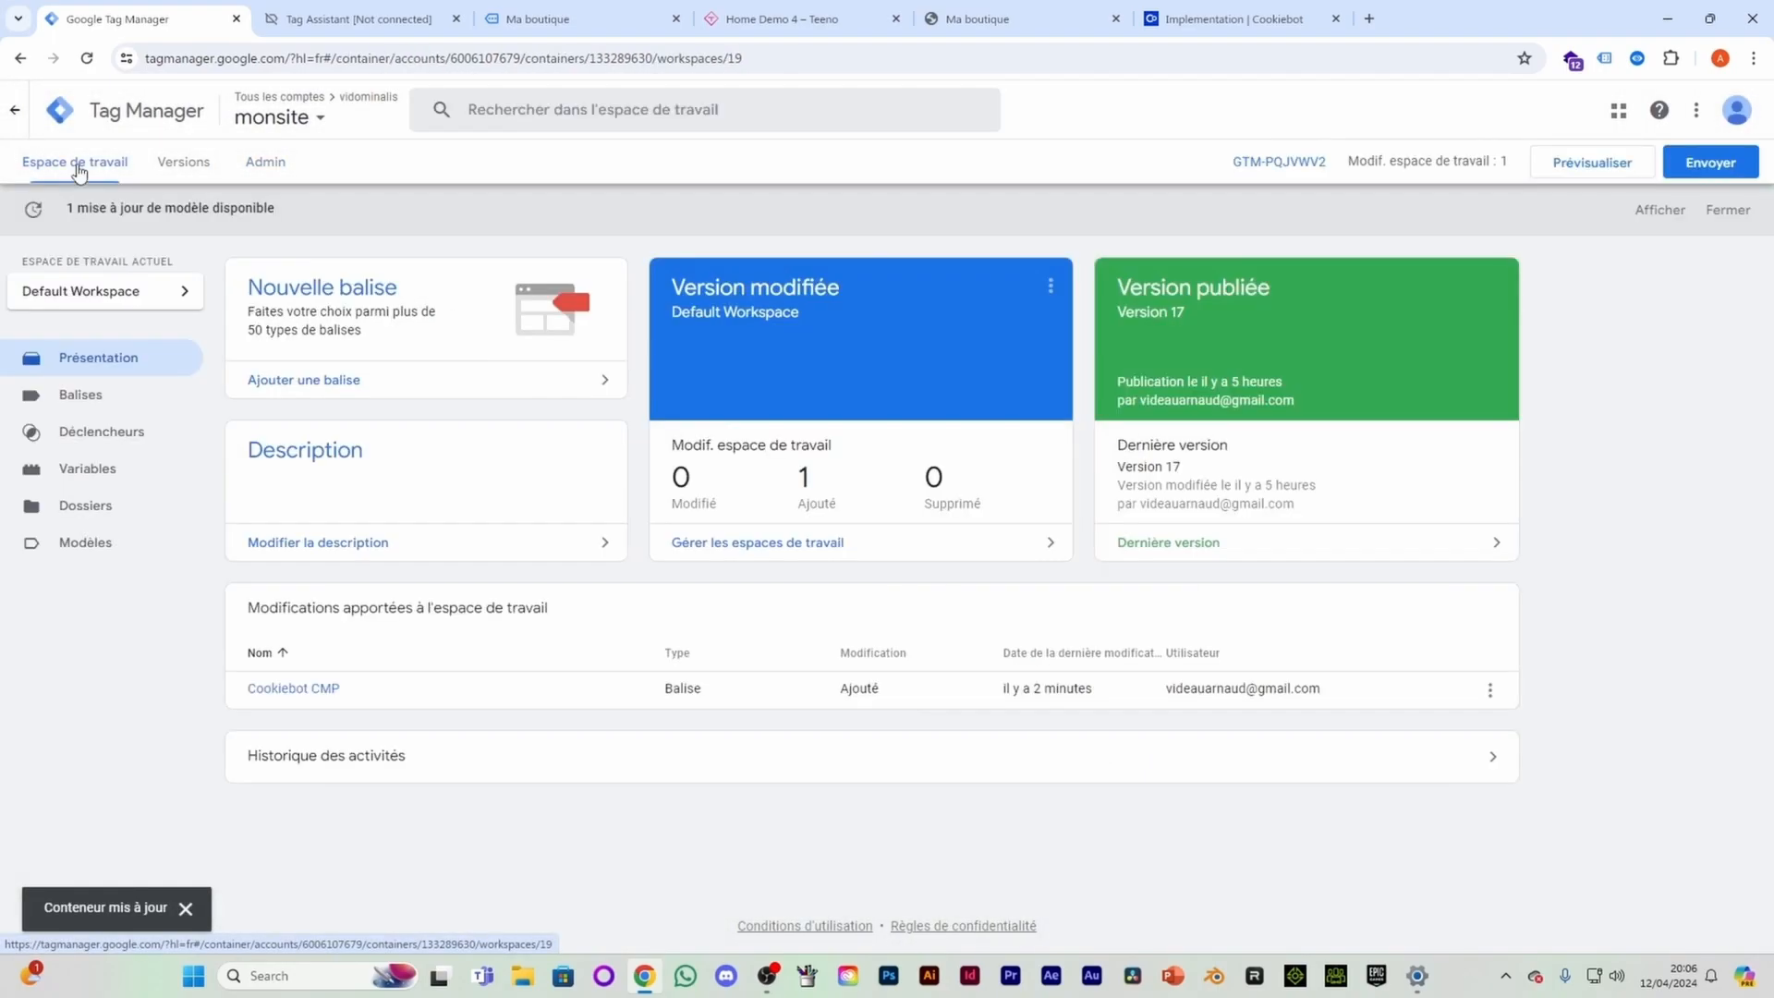
left_click(116, 407)
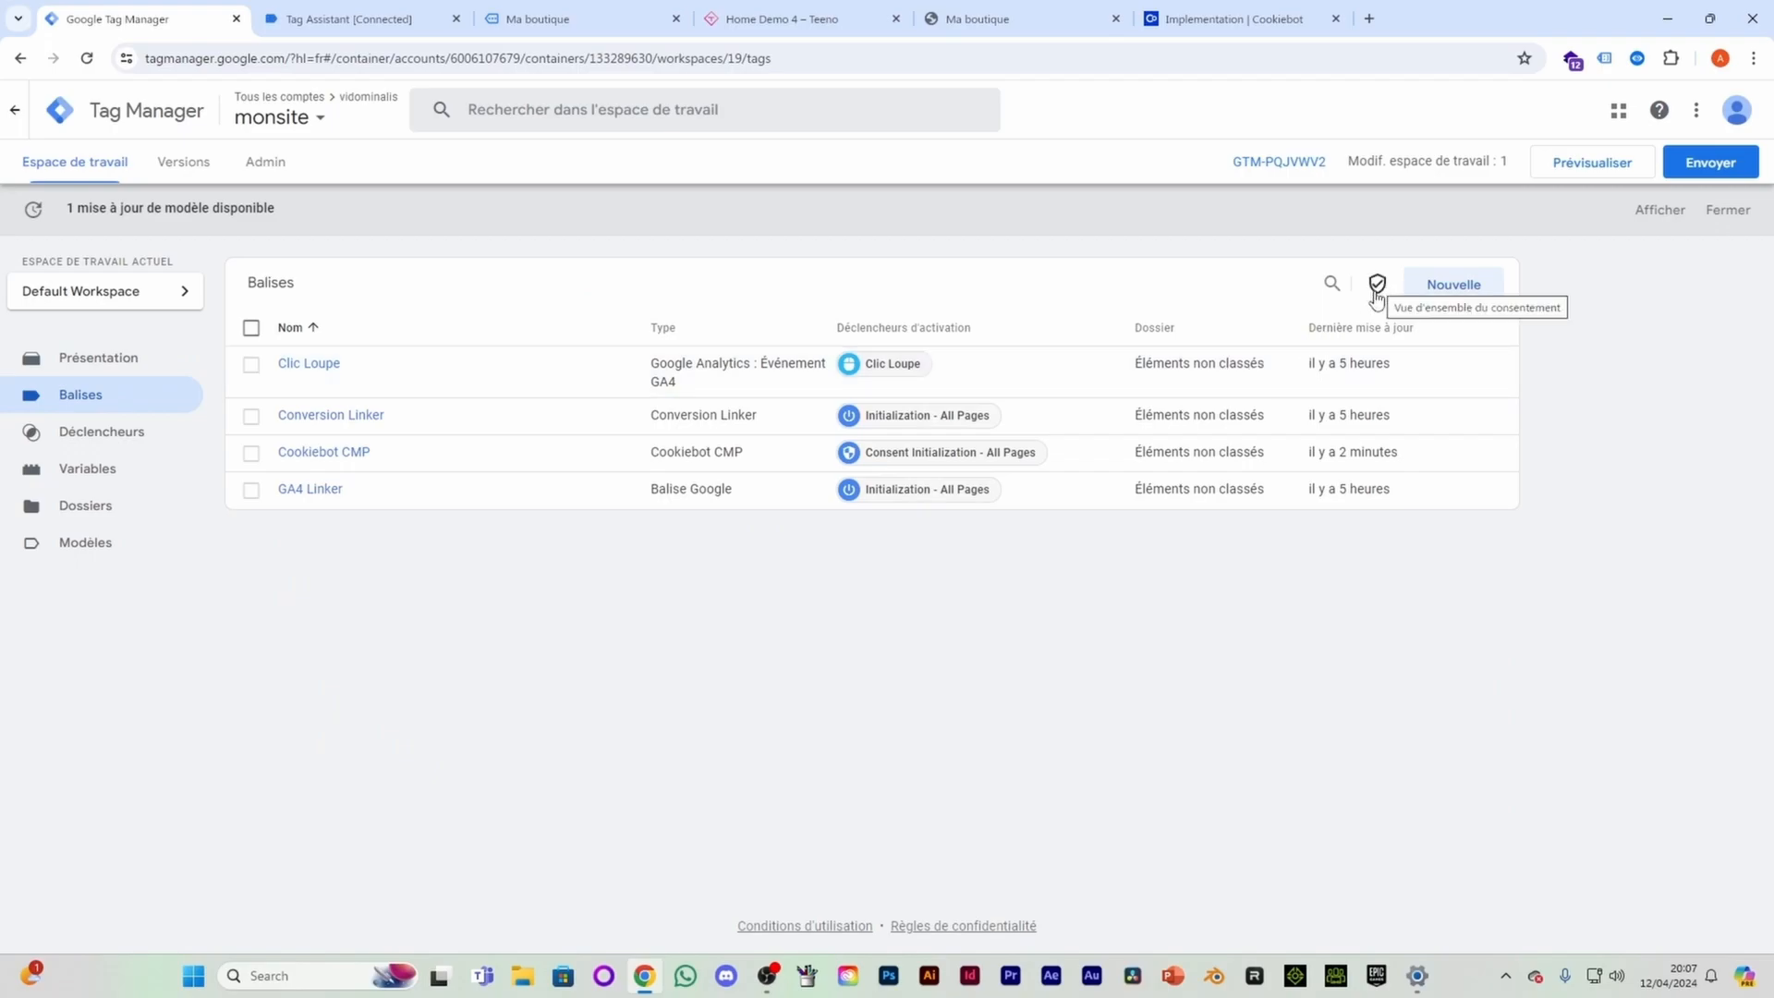
left_click(1377, 286)
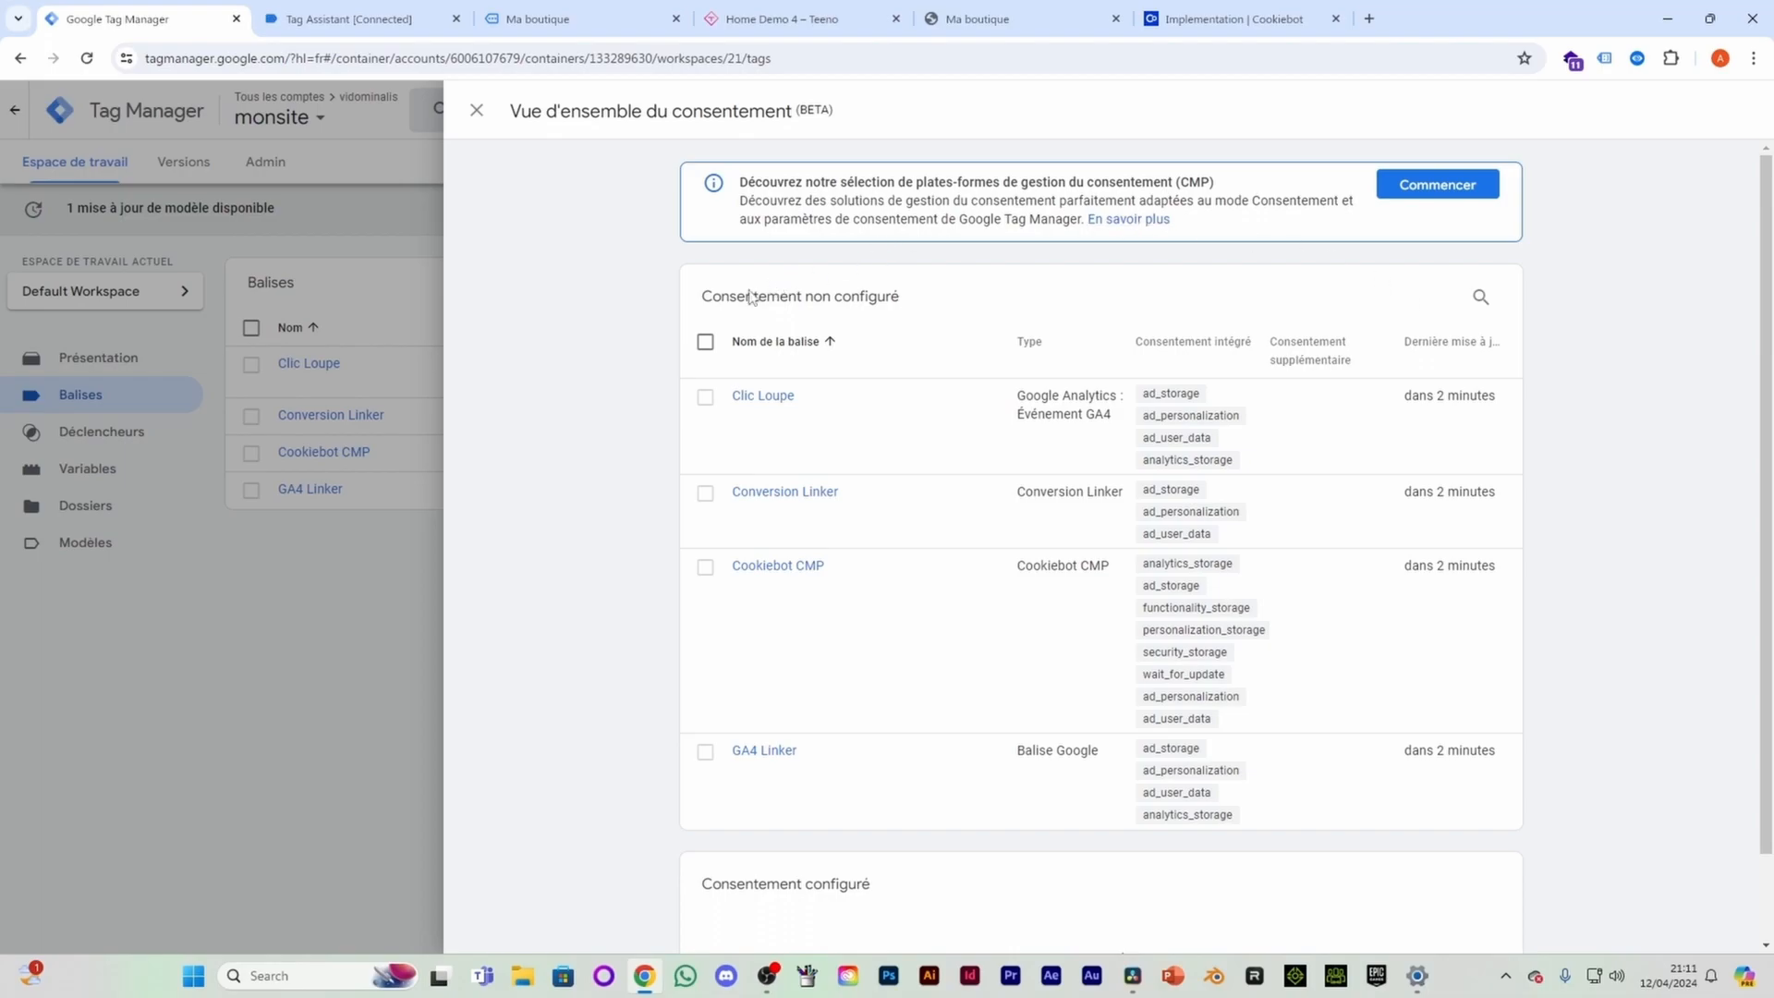
left_click_drag(712, 299, 872, 318)
scroll(883, 322, "down", 1)
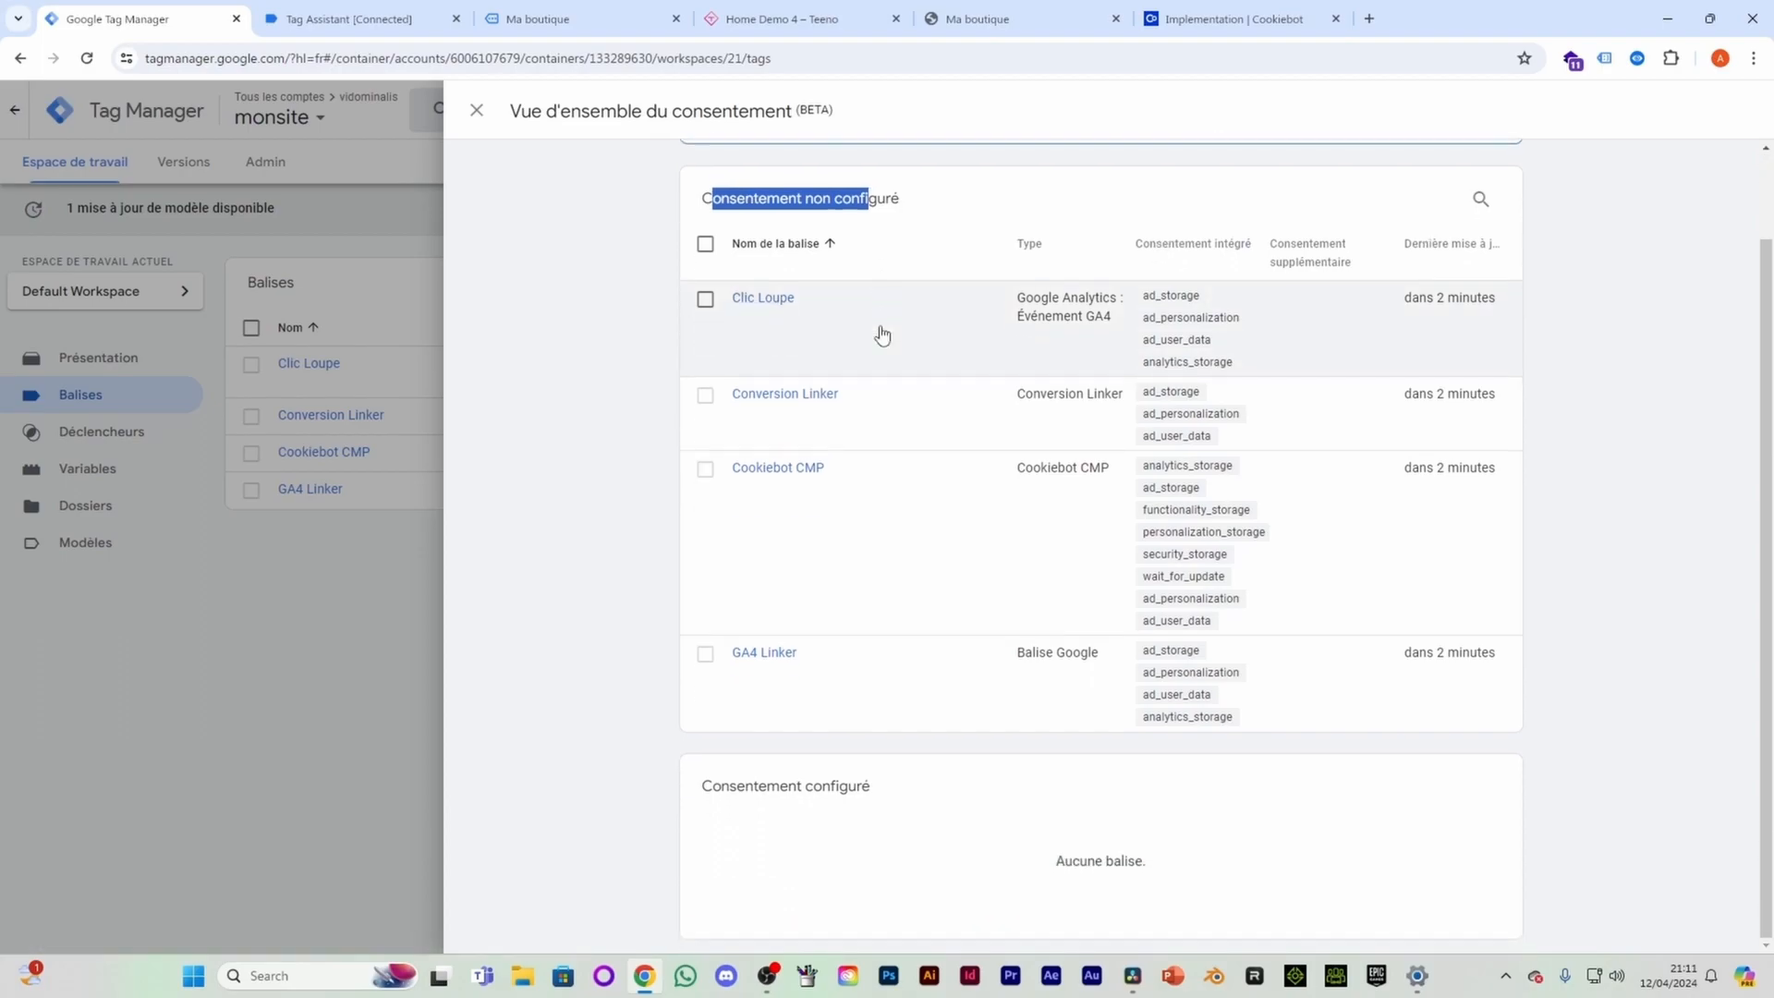
double_click(736, 790)
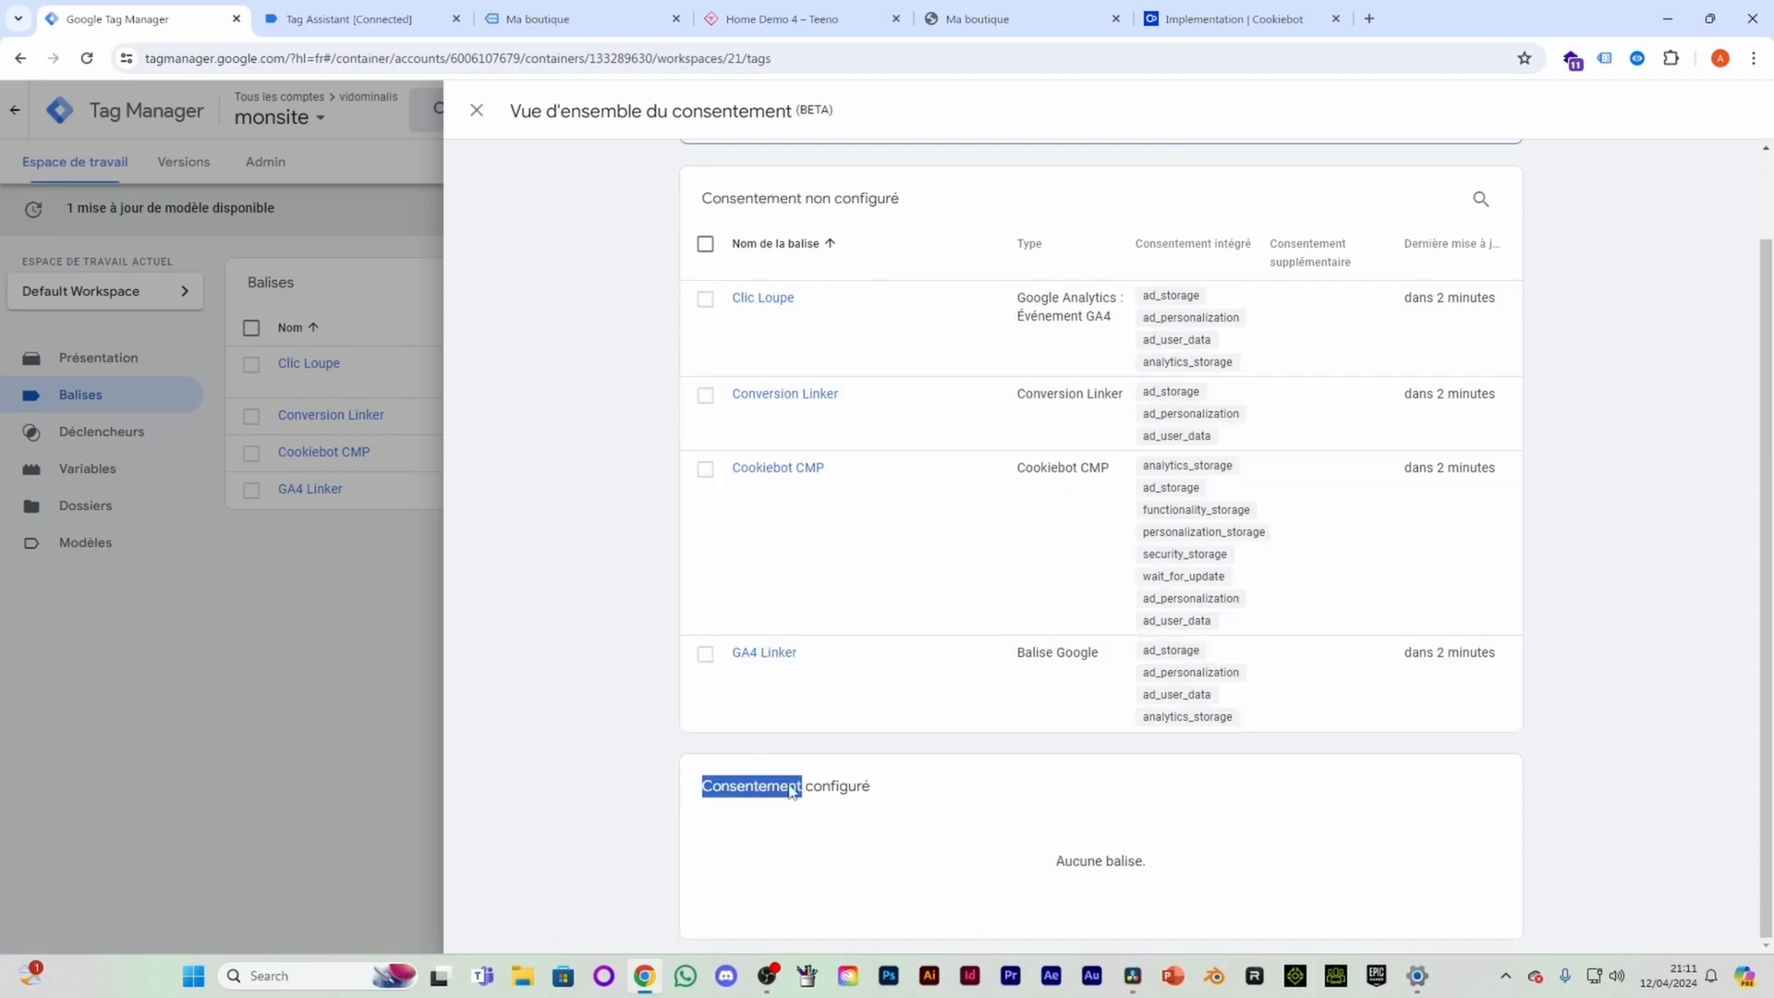
left_click_drag(737, 791, 837, 793)
left_click(840, 791)
scroll(890, 690, "up", 1)
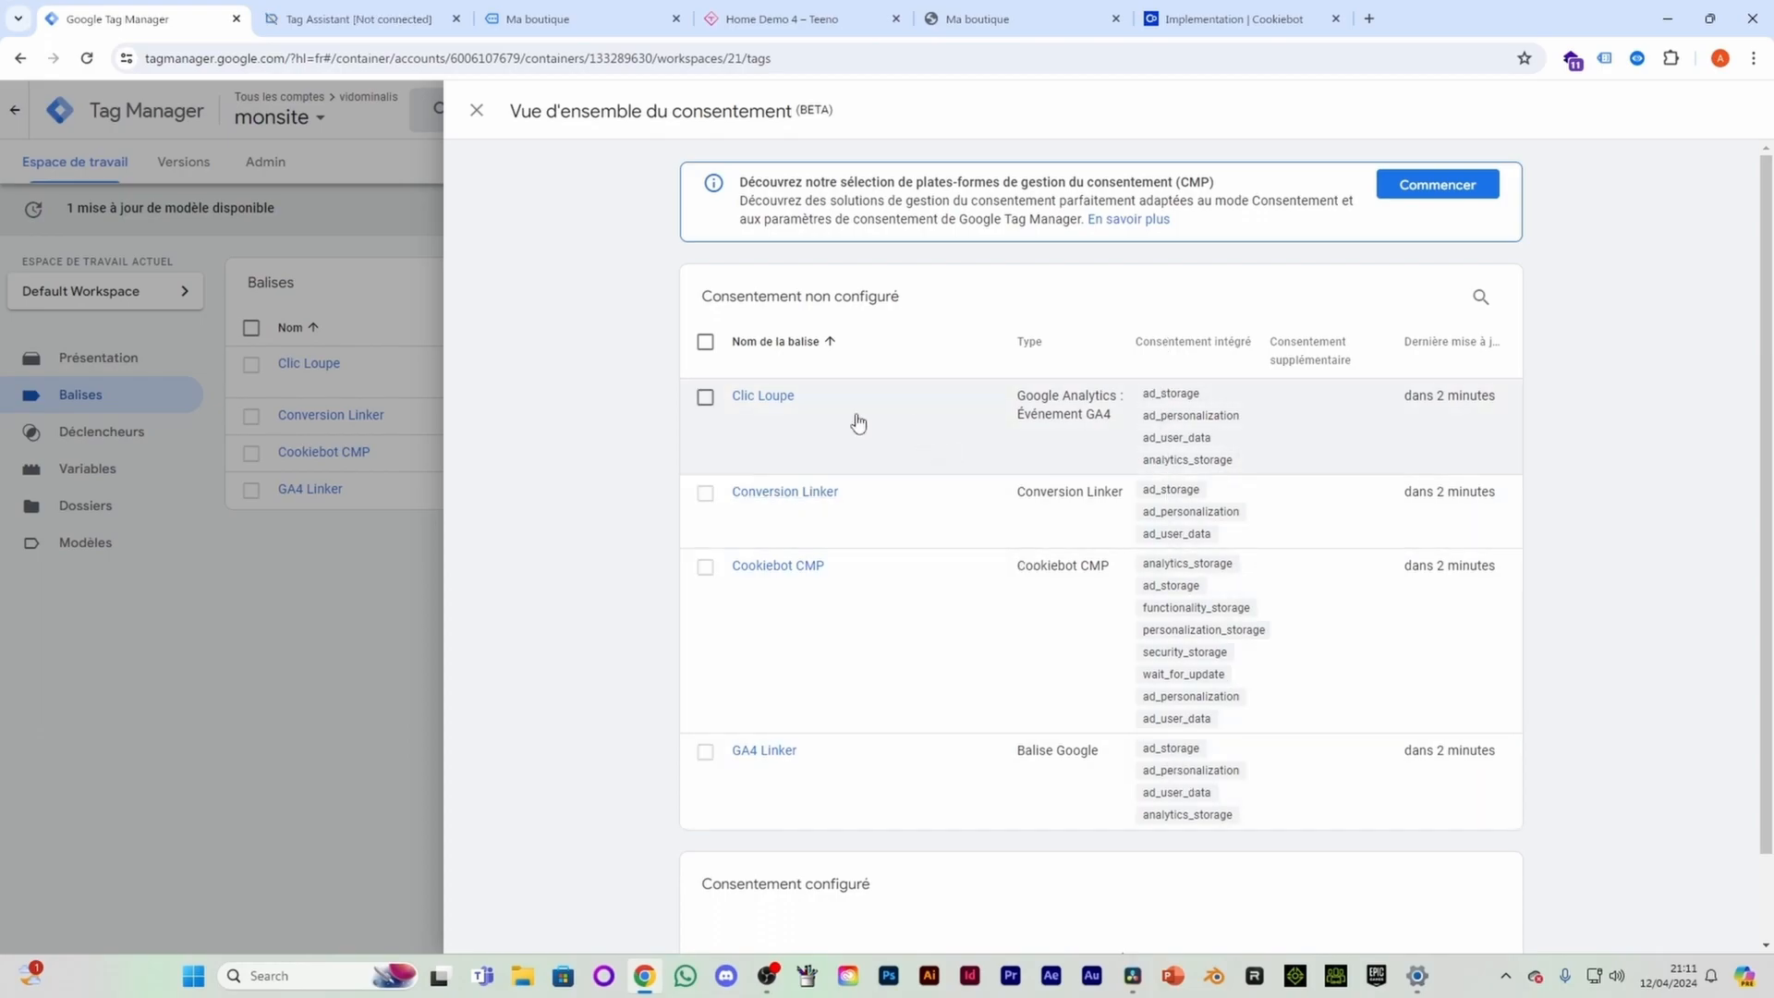
Step: Select all four tags with unconfigured consent and open their shared consent settings
left_click(705, 341)
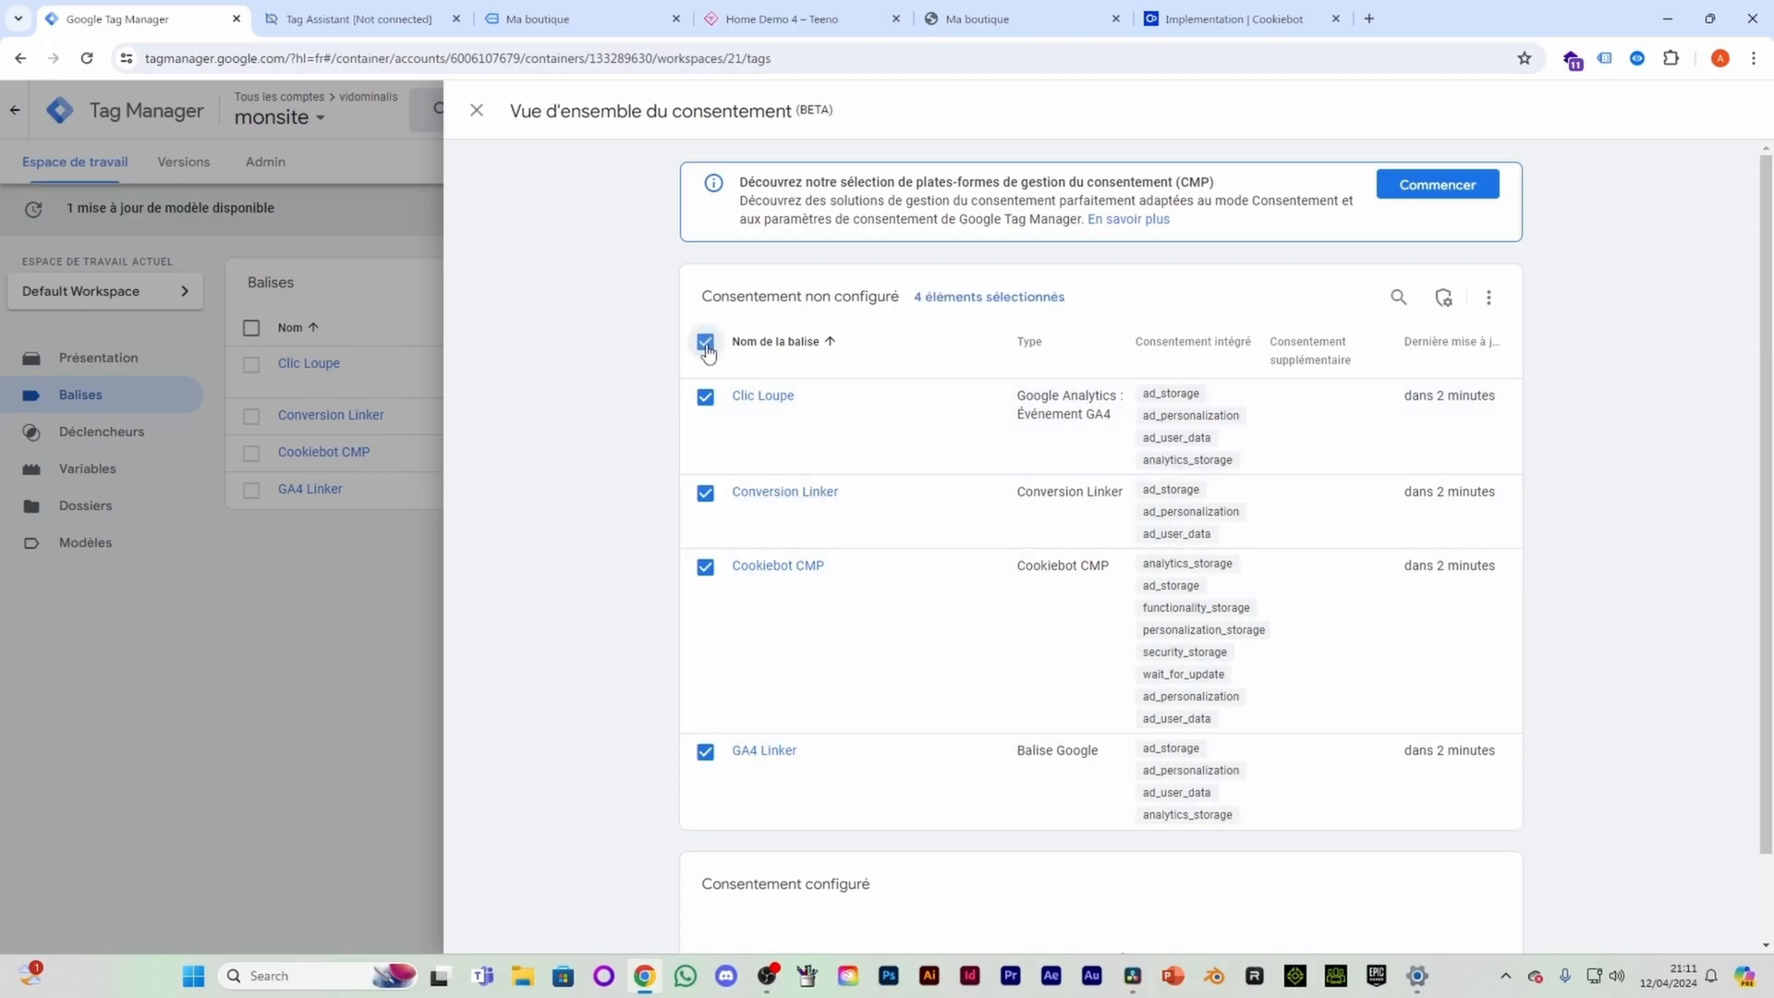
left_click(1444, 299)
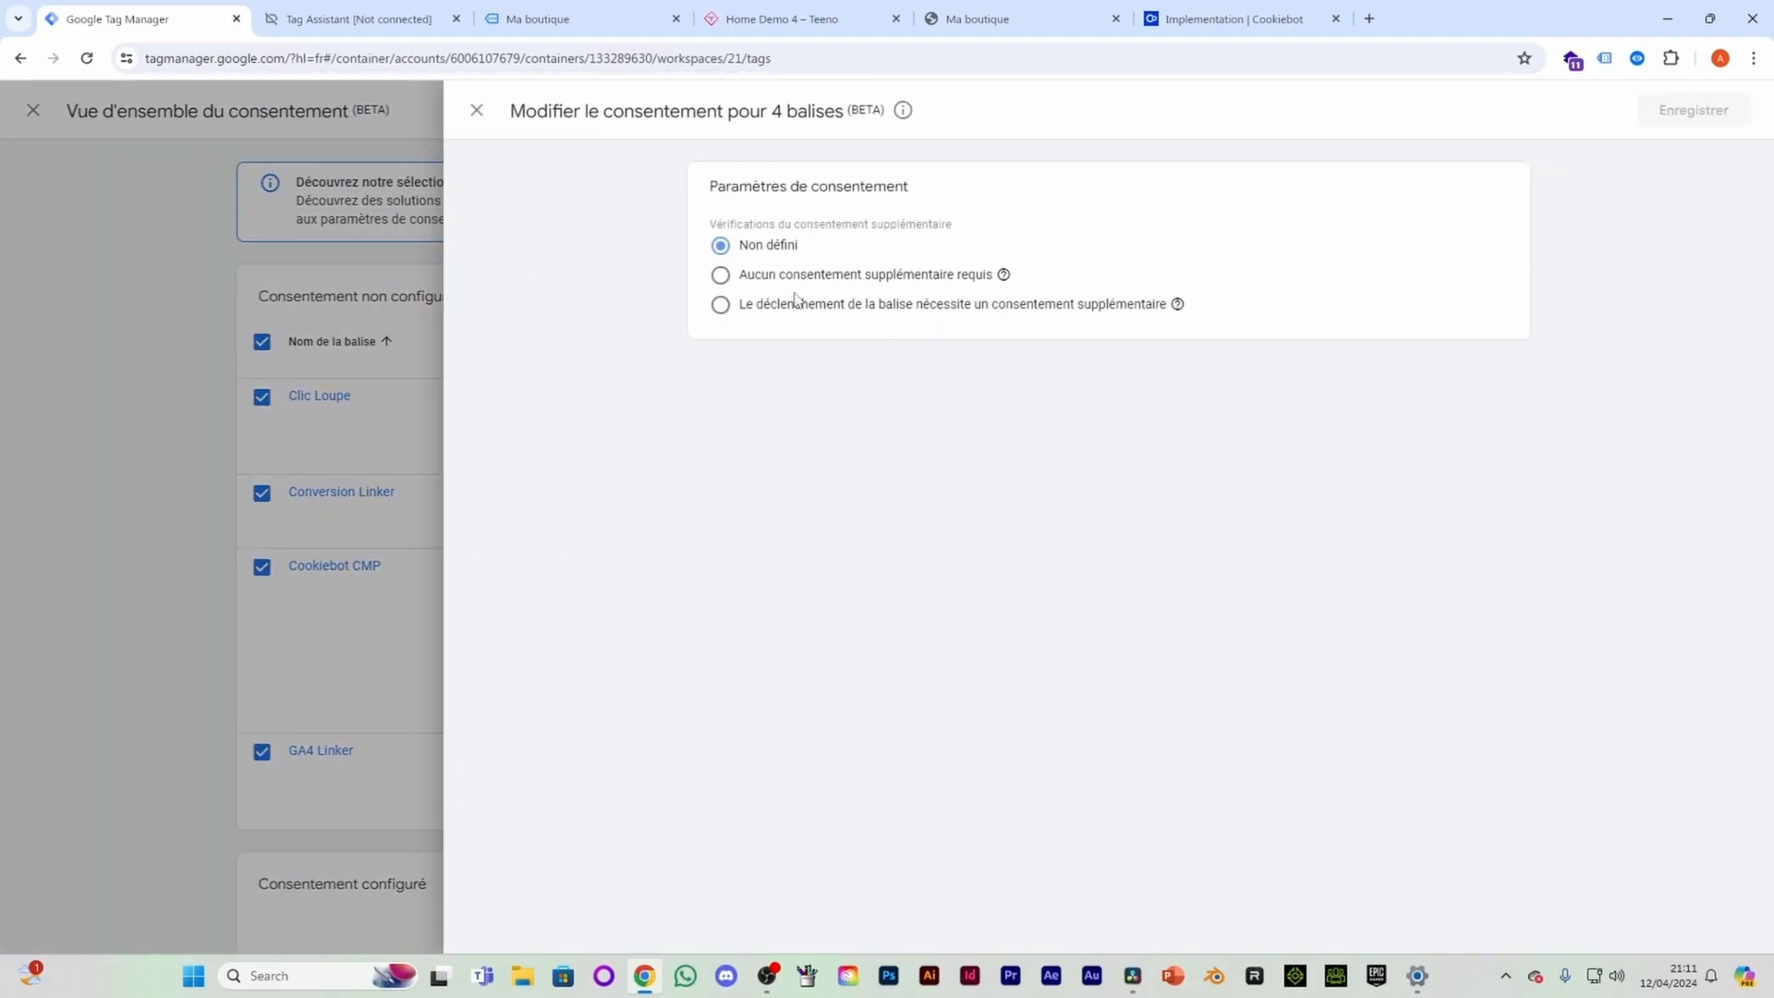
left_click(722, 276)
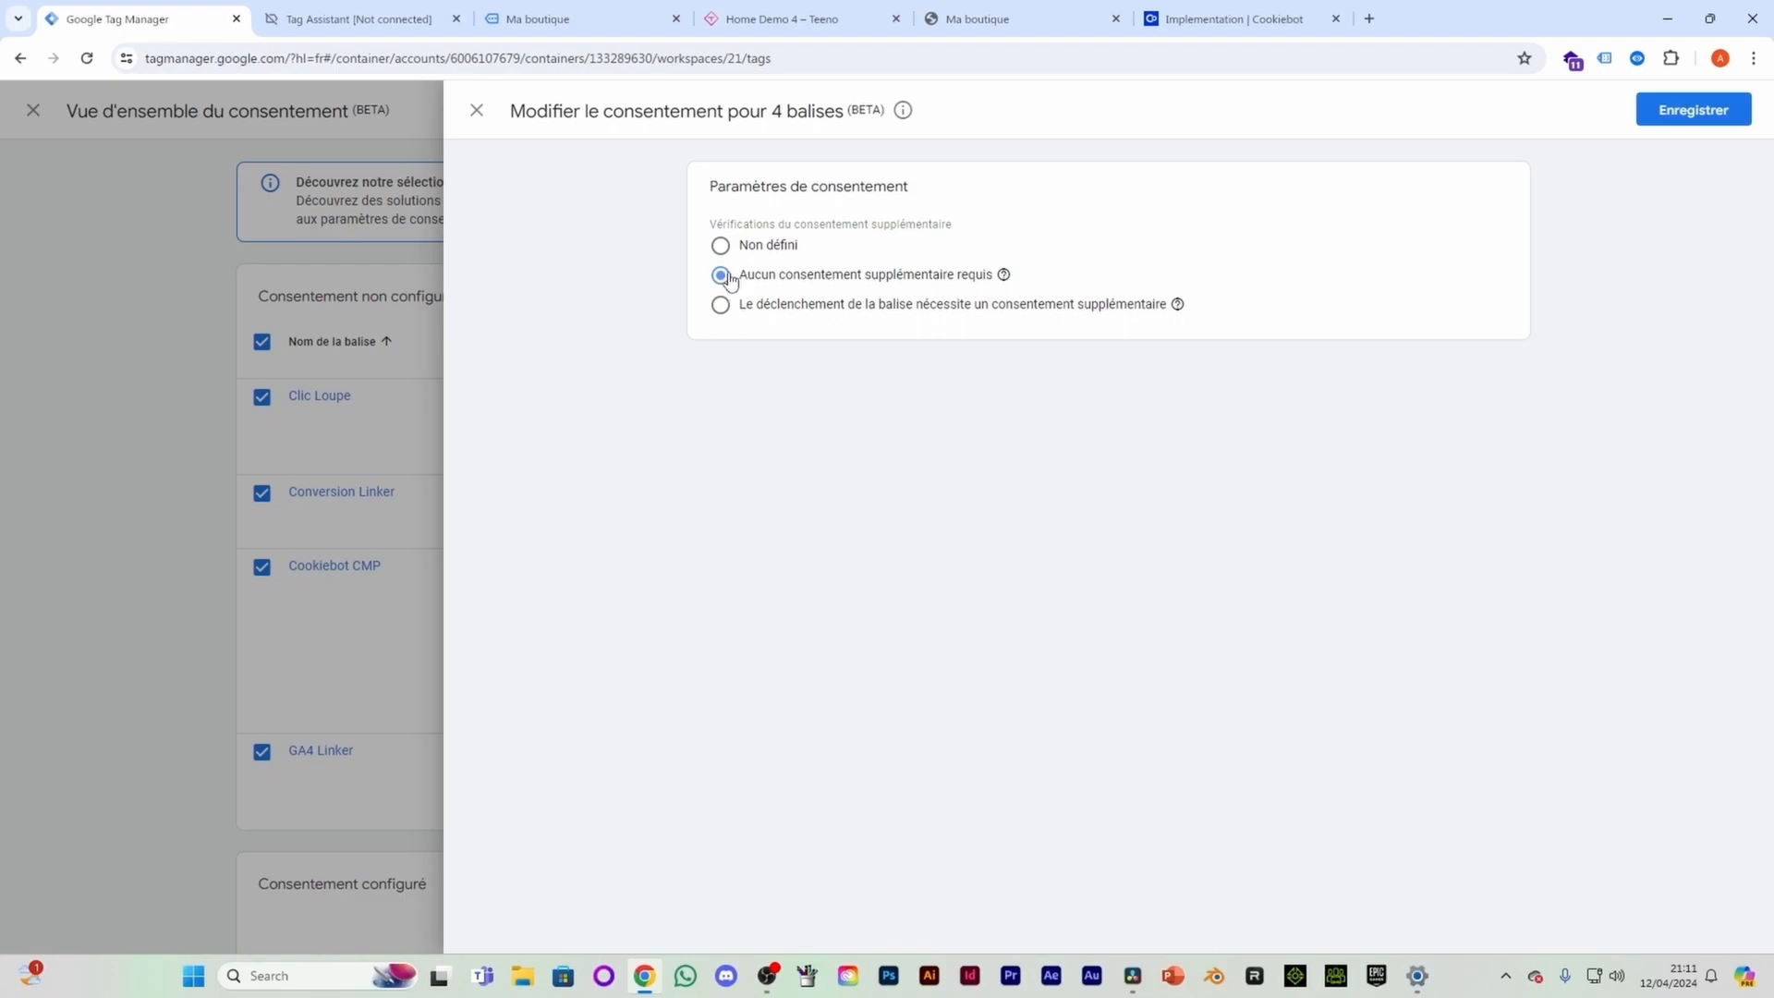
left_click(719, 305)
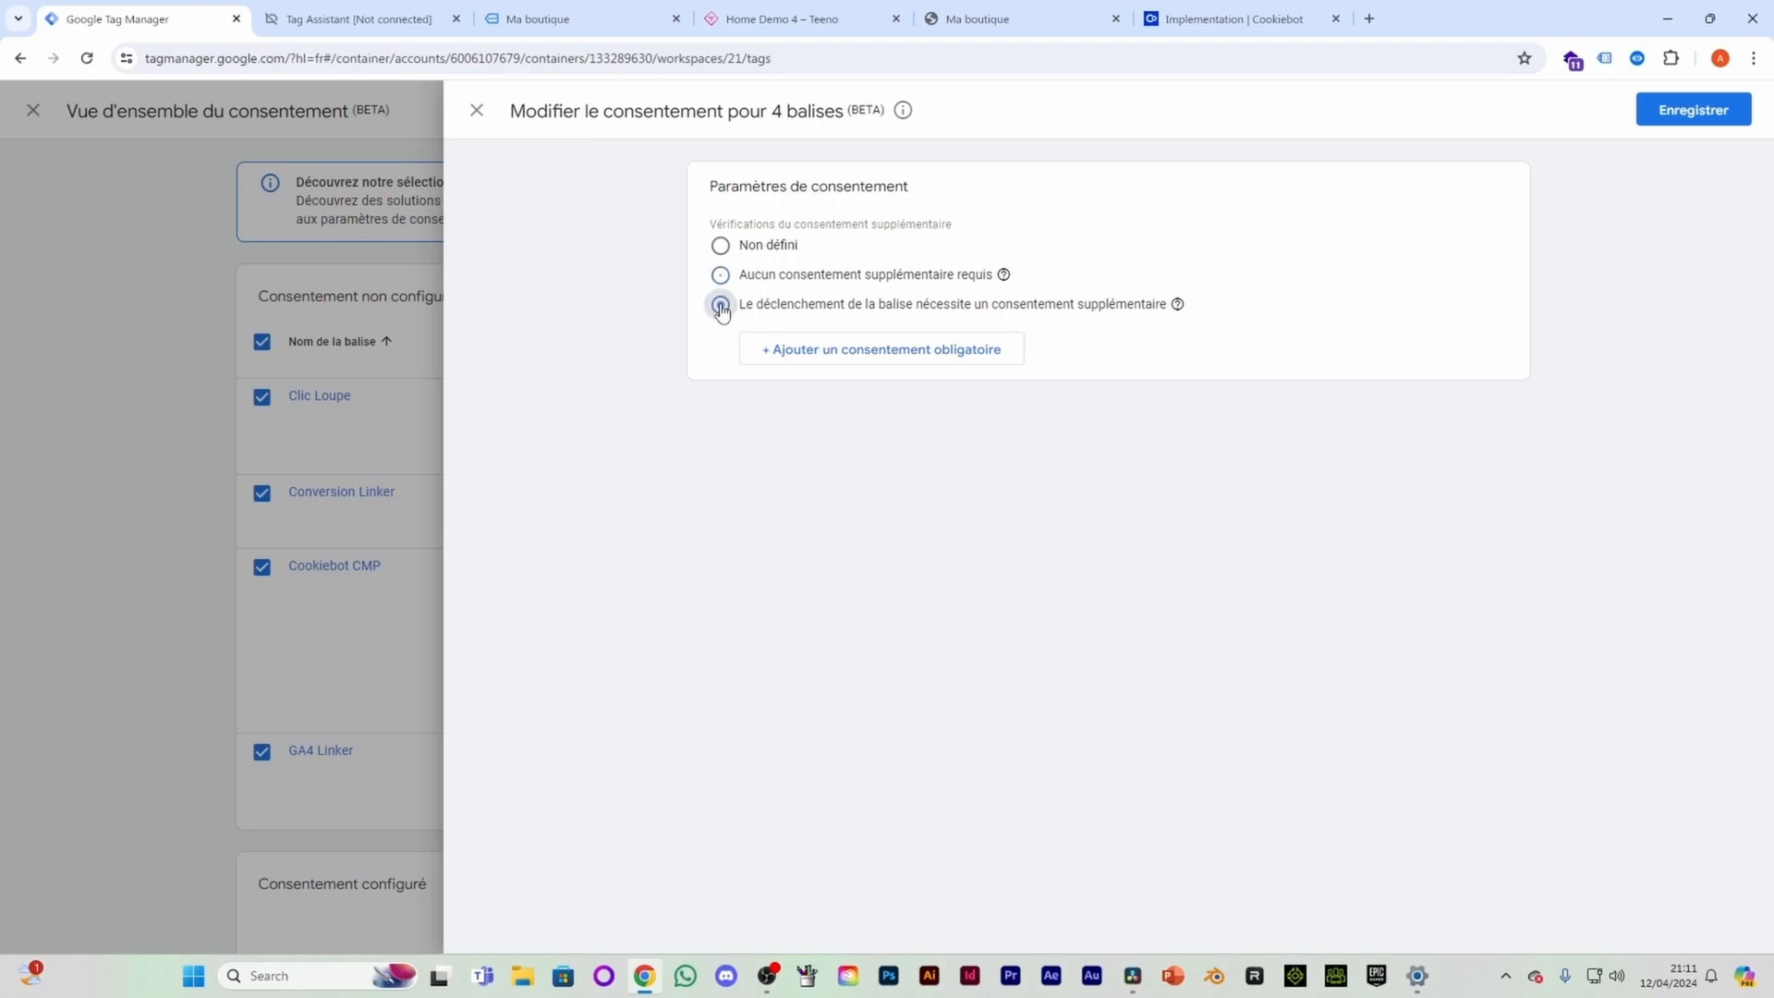
left_click(799, 350)
left_click(807, 362)
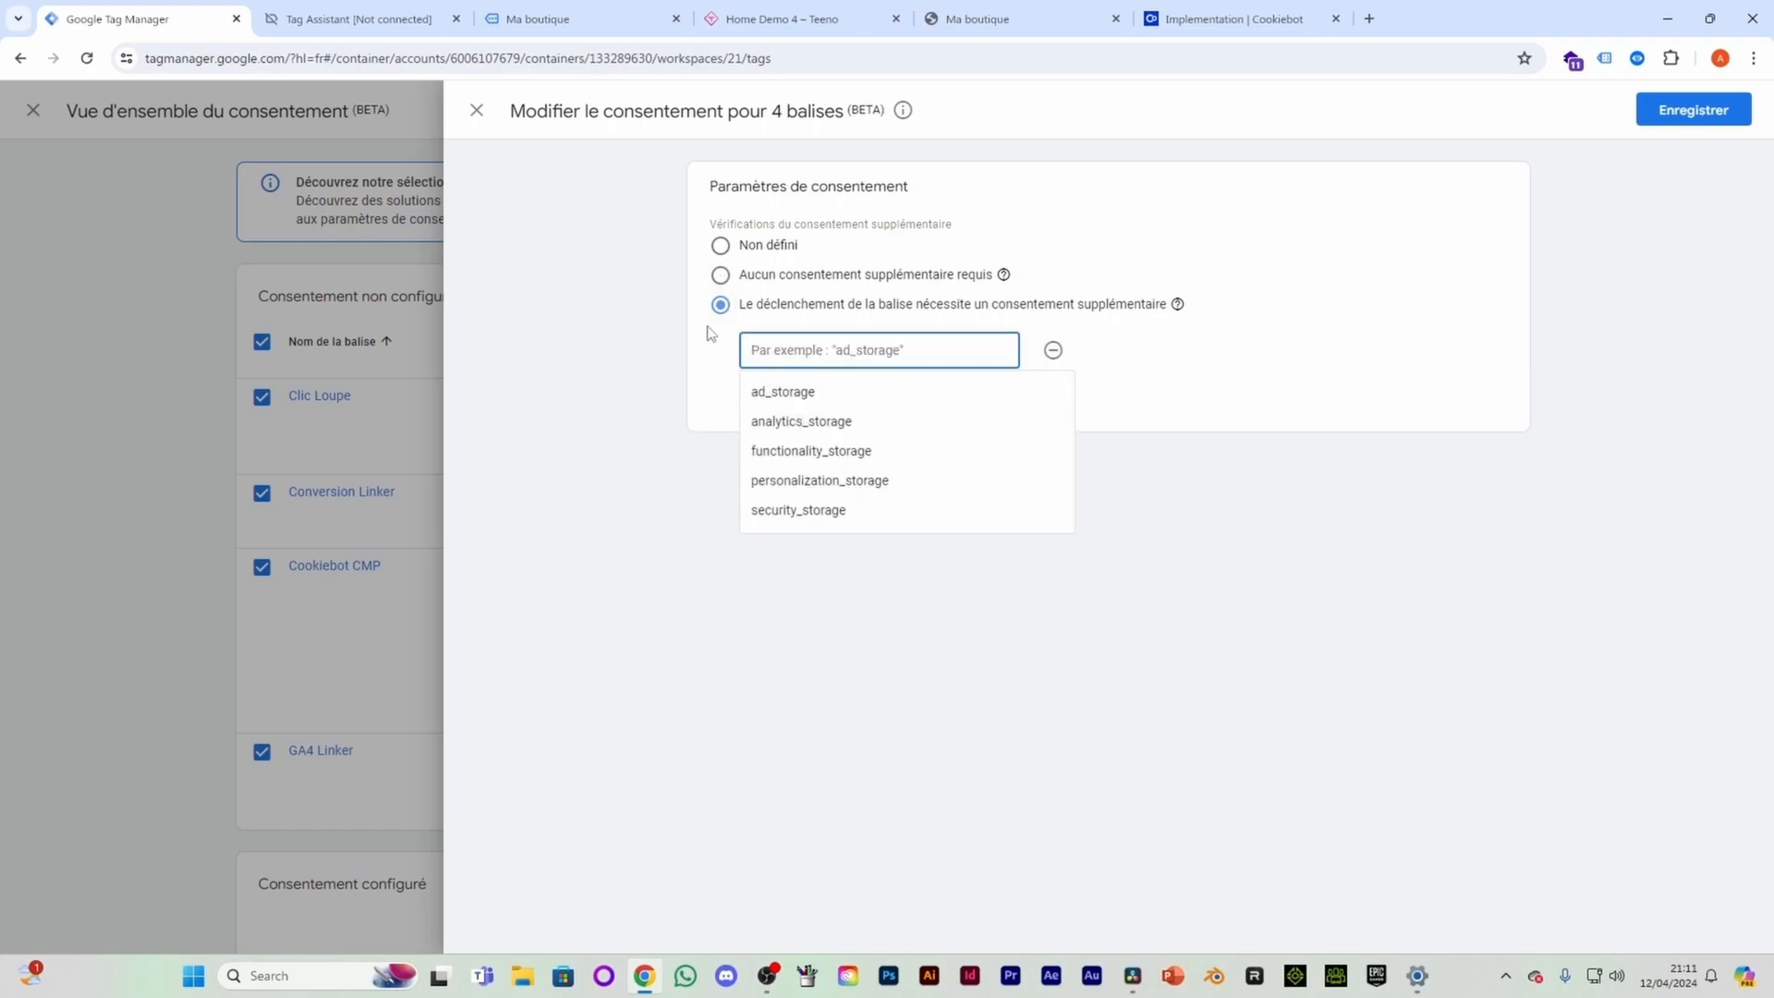
Step: Set the four tags' additional consent checks to "Aucun consentement supplémentaire requis" and save the change for all of them
left_click(721, 277)
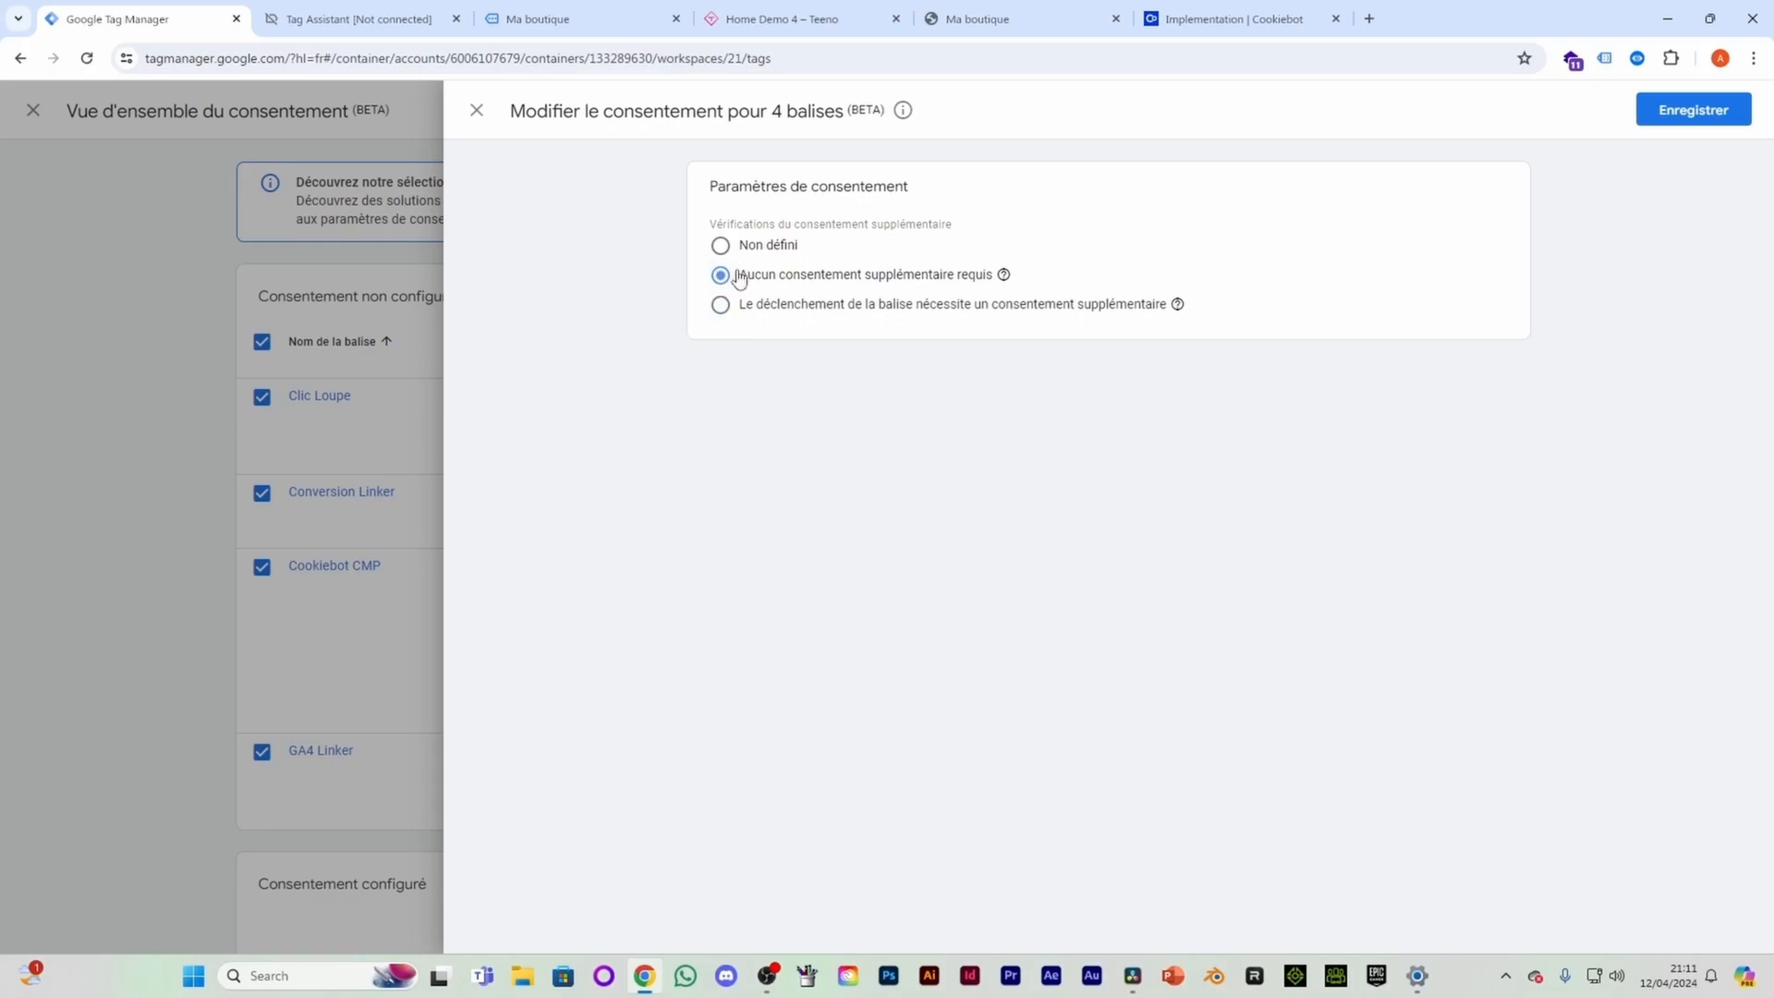
left_click(1709, 104)
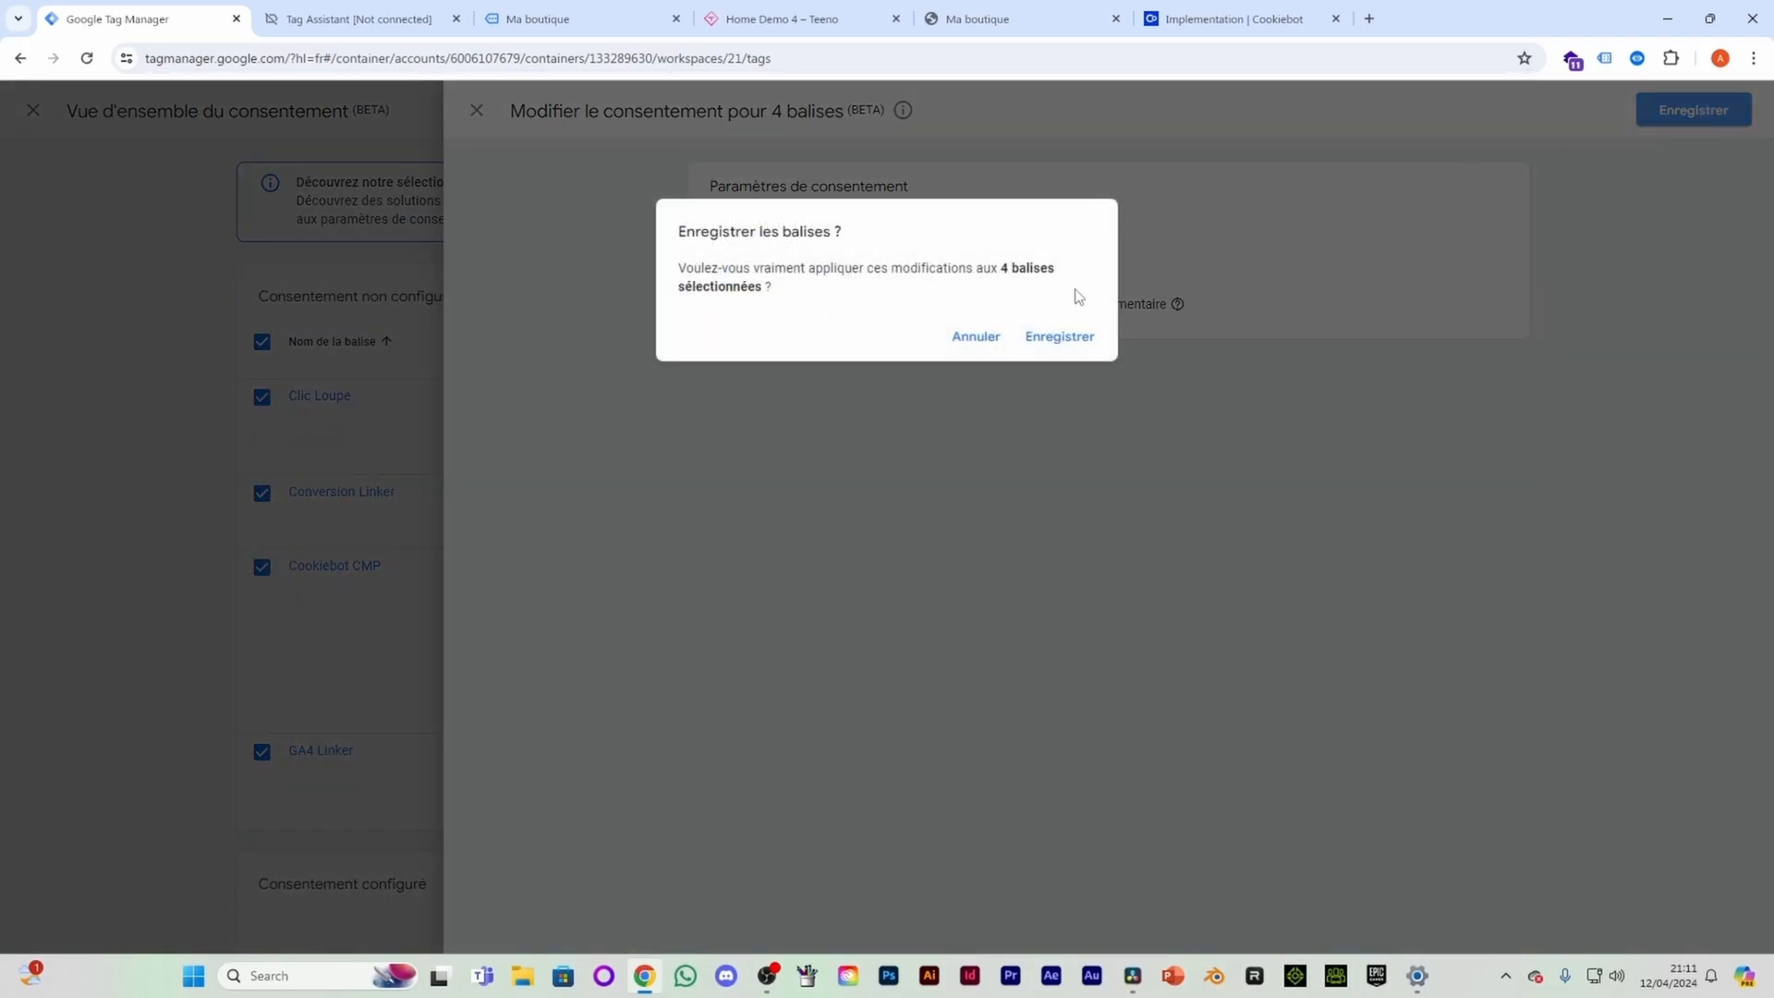
left_click(1062, 339)
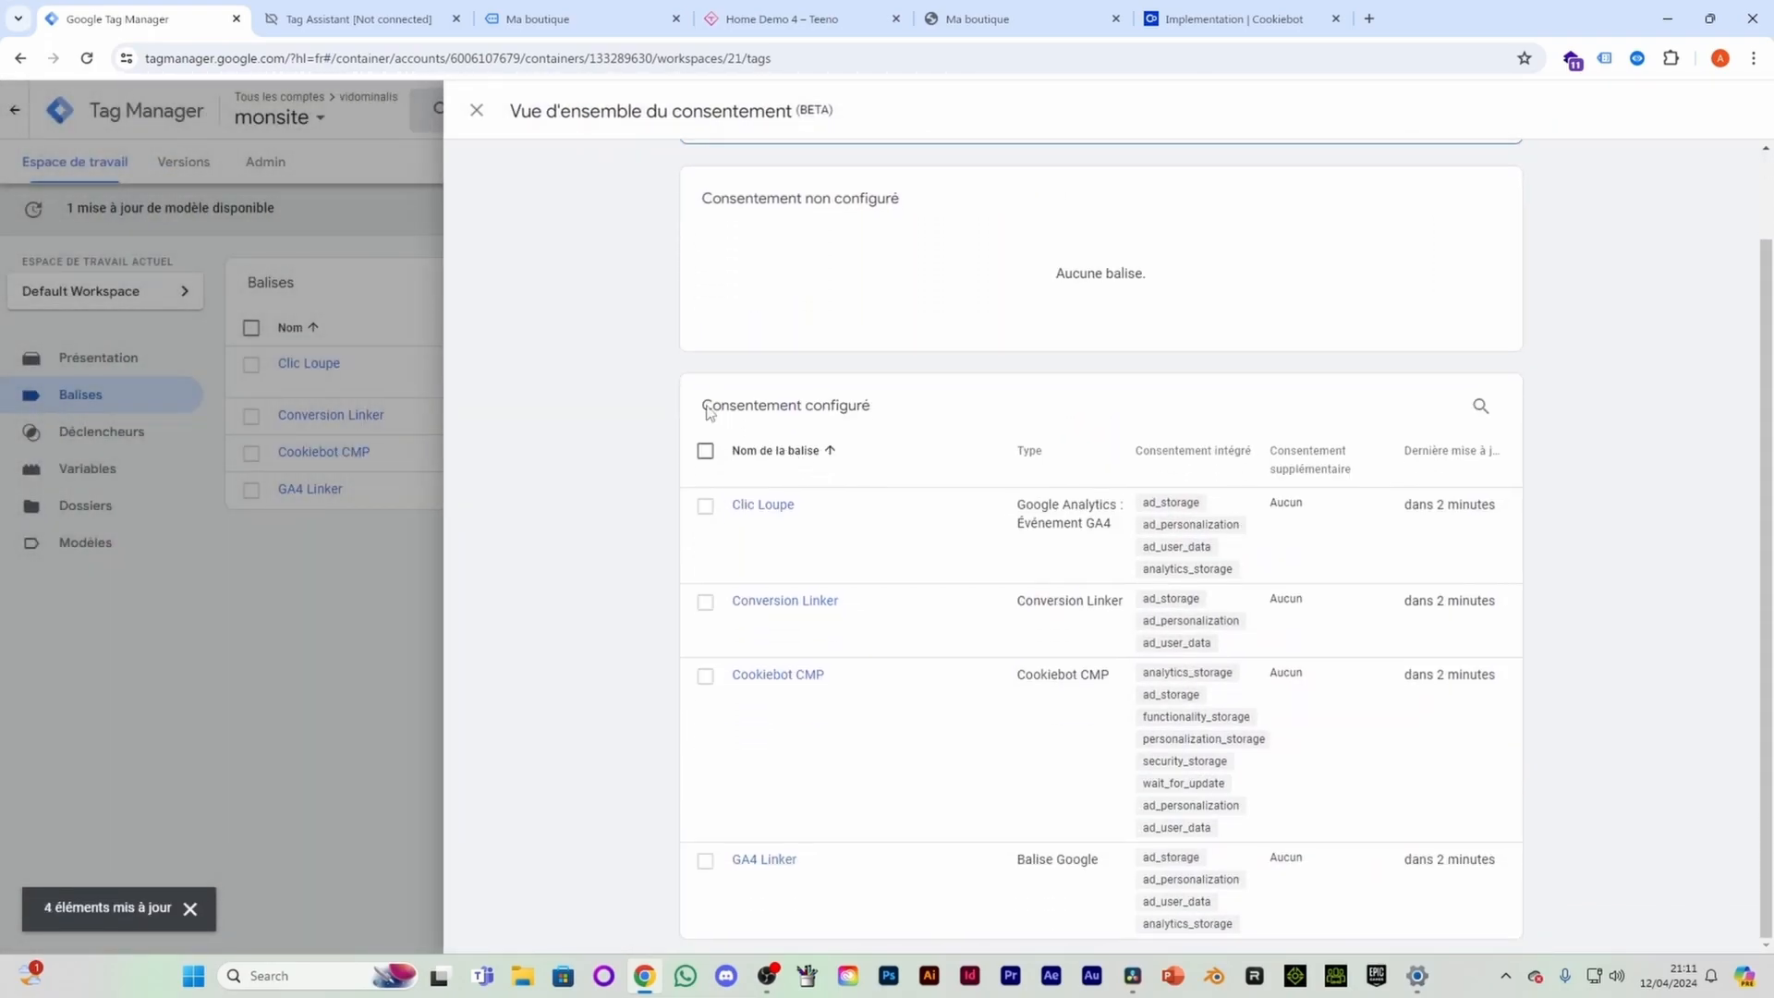
Step: Close the consent overview and publish the workspace changes to the Live environment without a version name or description
left_click_drag(709, 413, 844, 419)
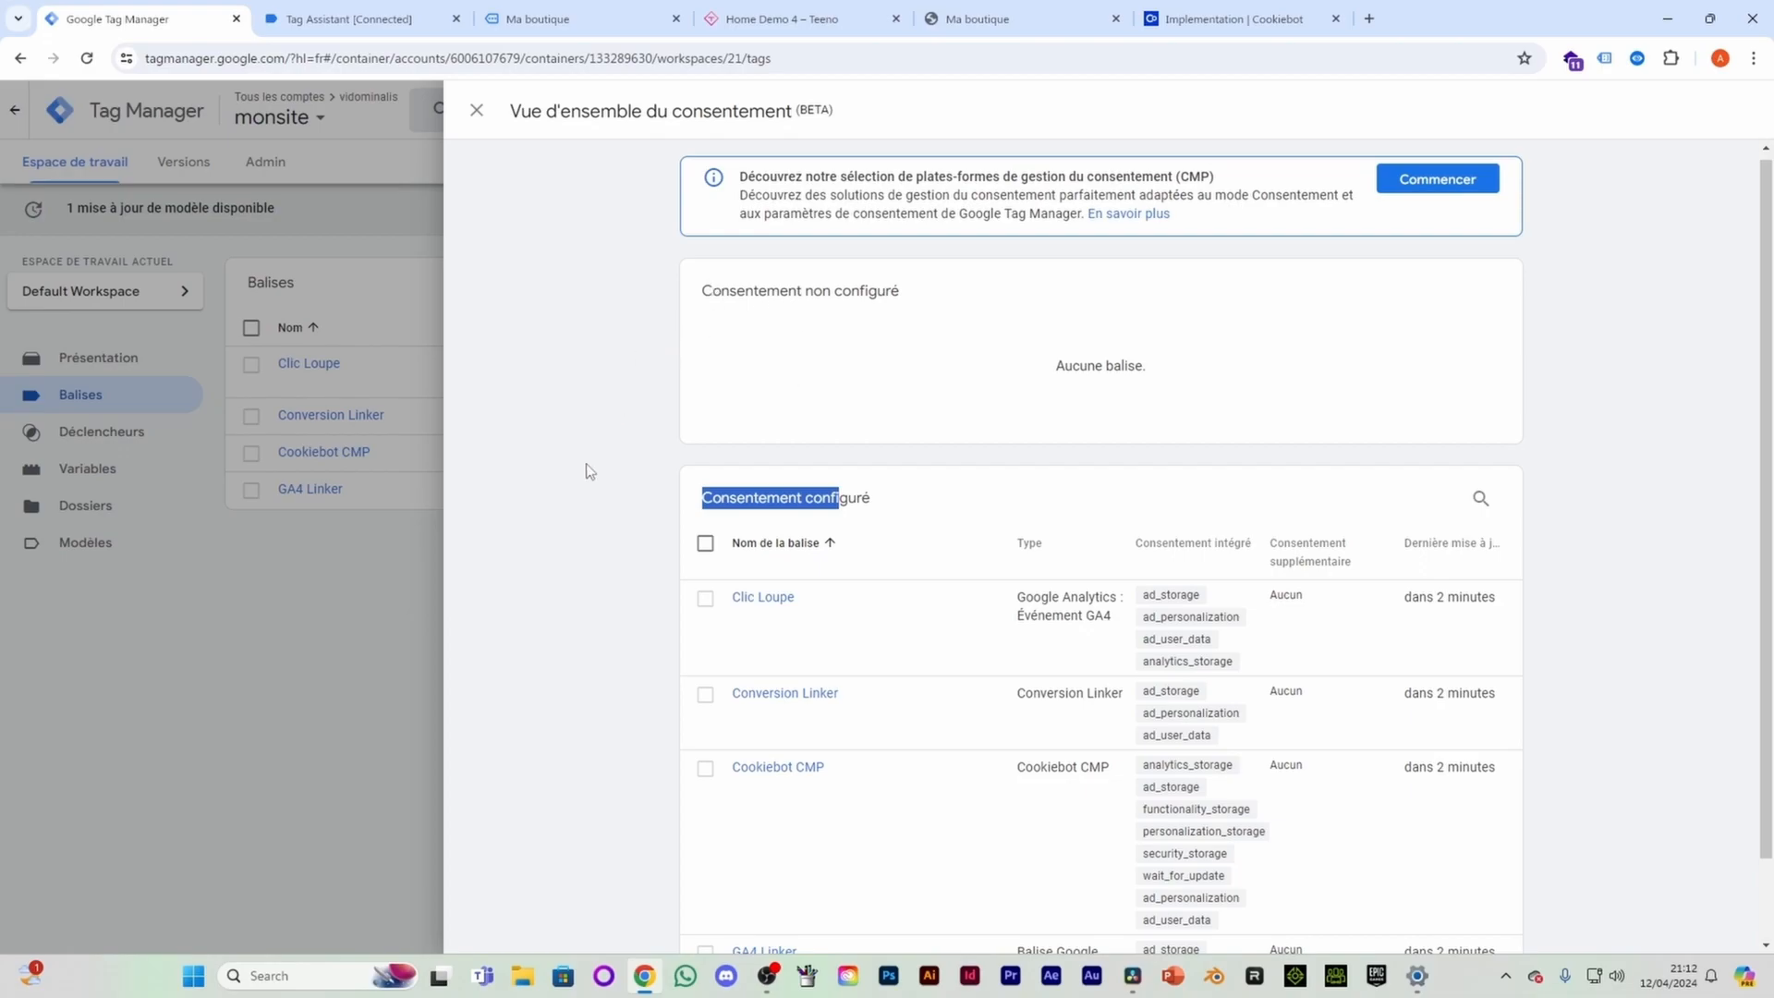
left_click(341, 696)
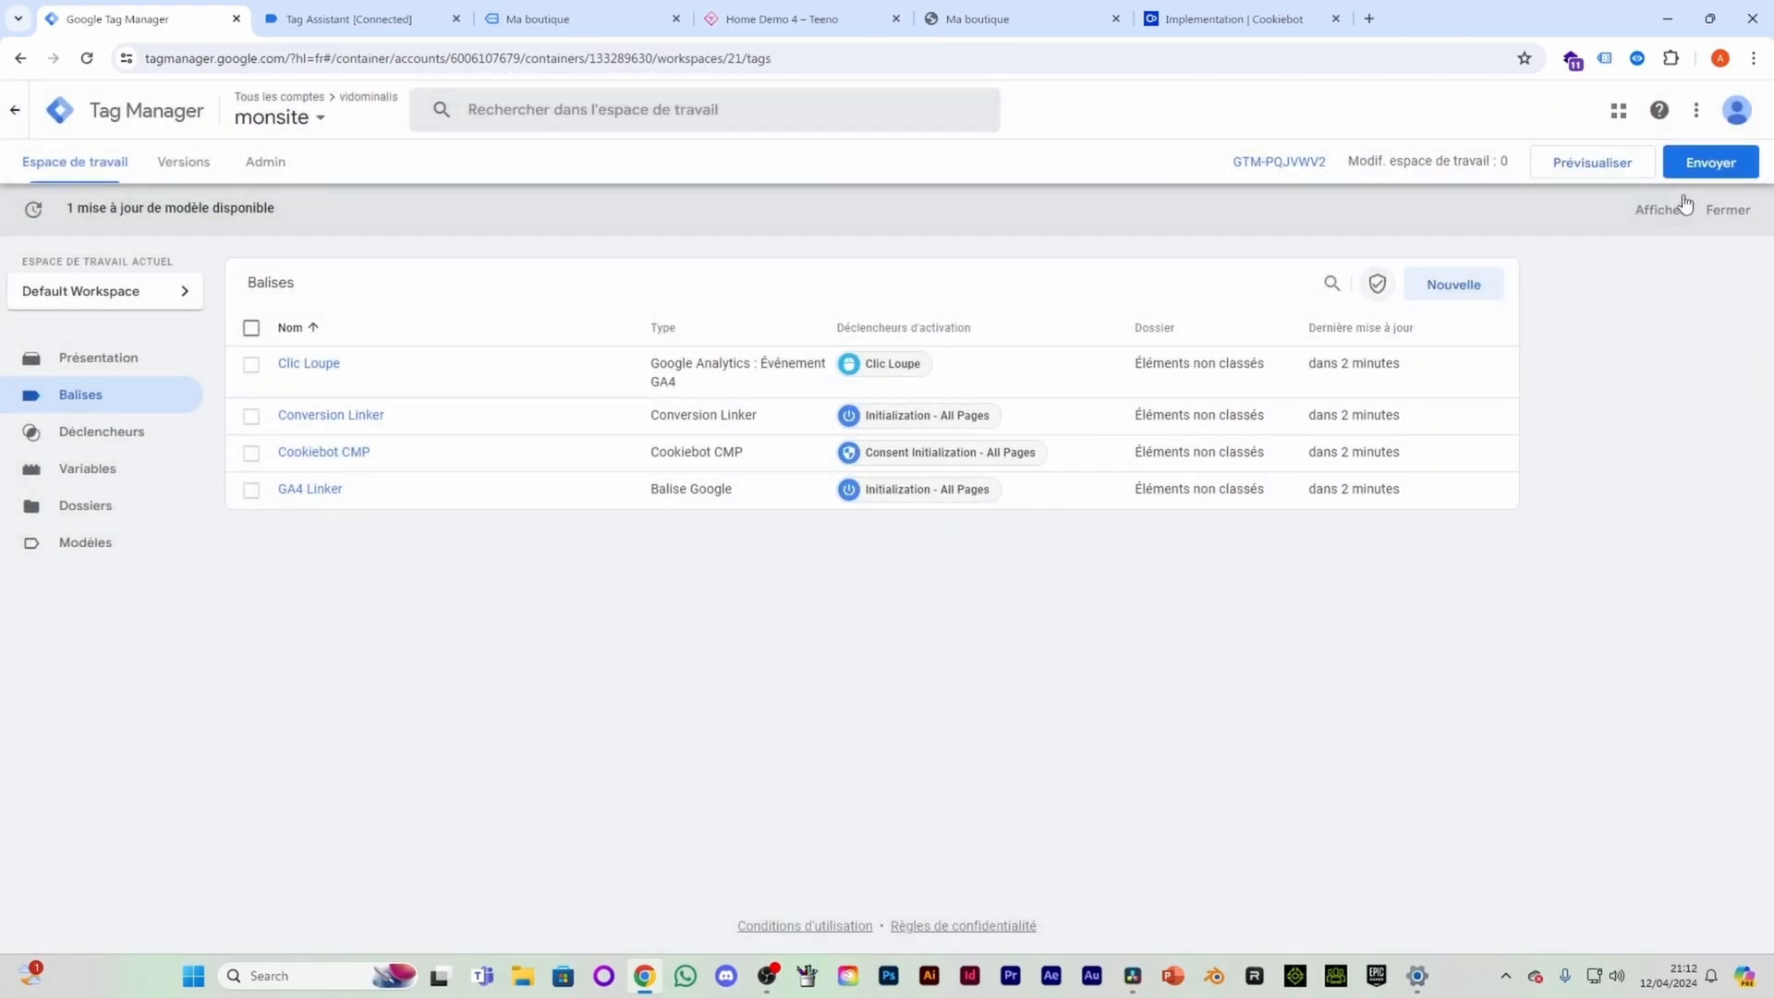
left_click(1702, 169)
left_click(1700, 111)
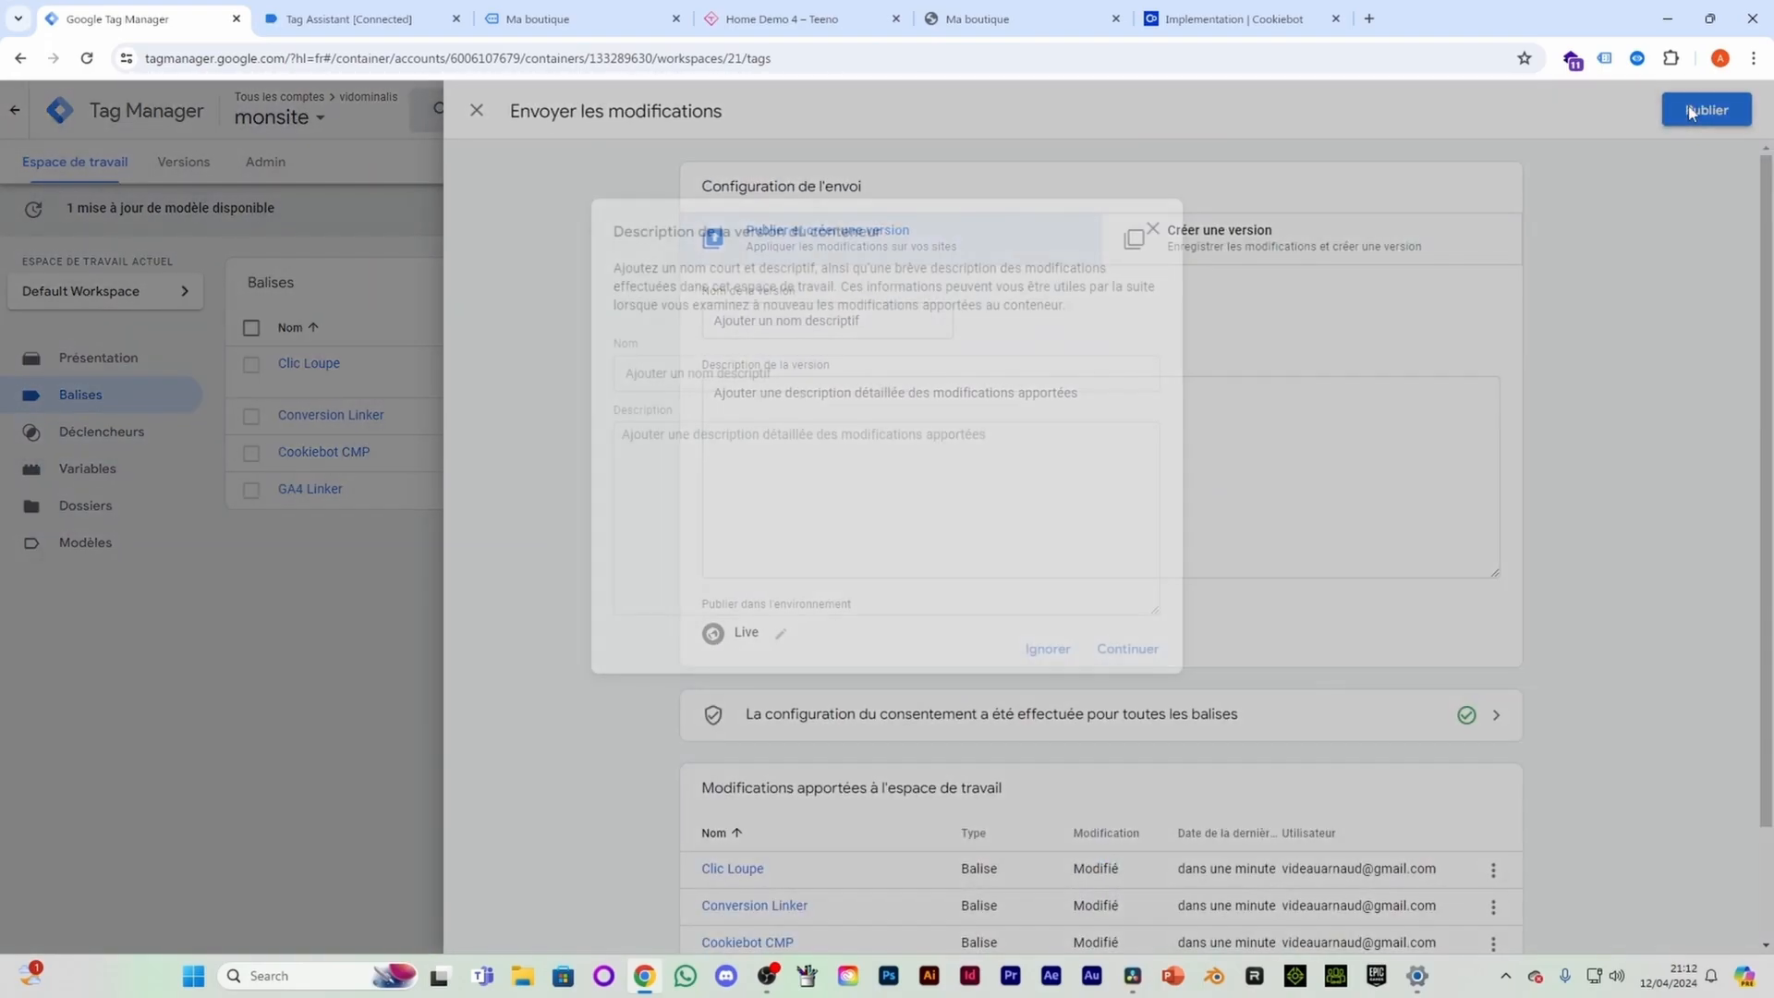
left_click(1043, 648)
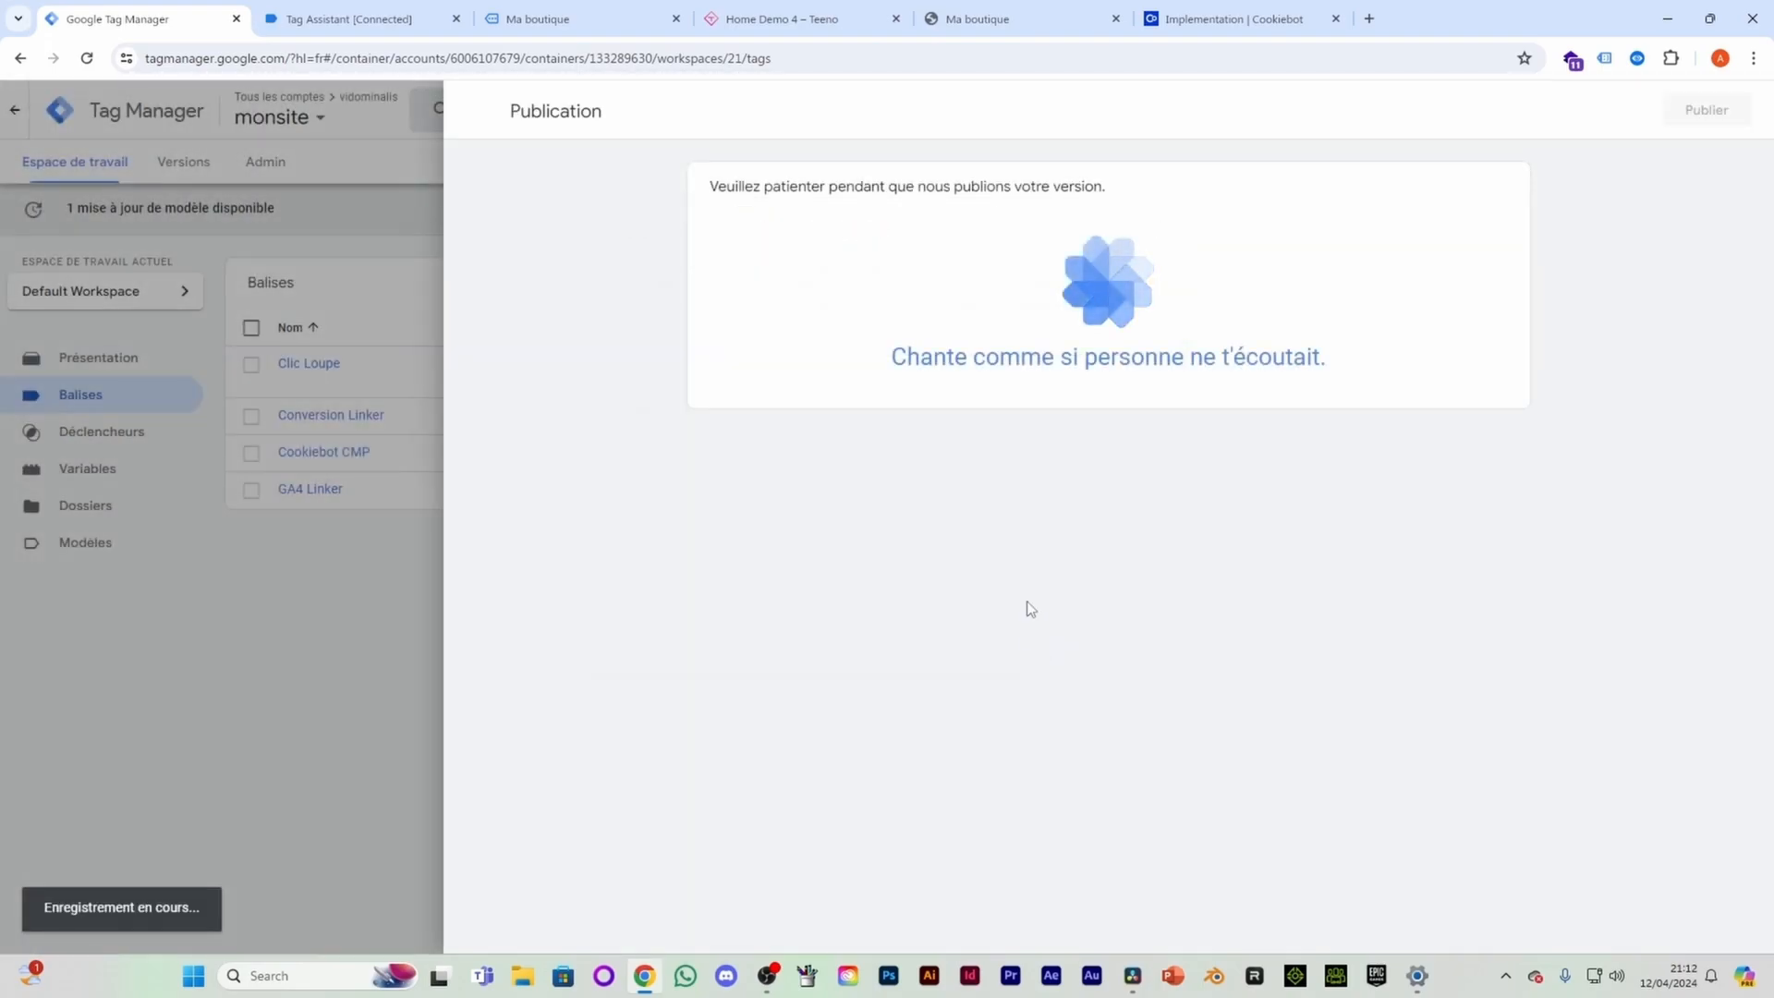